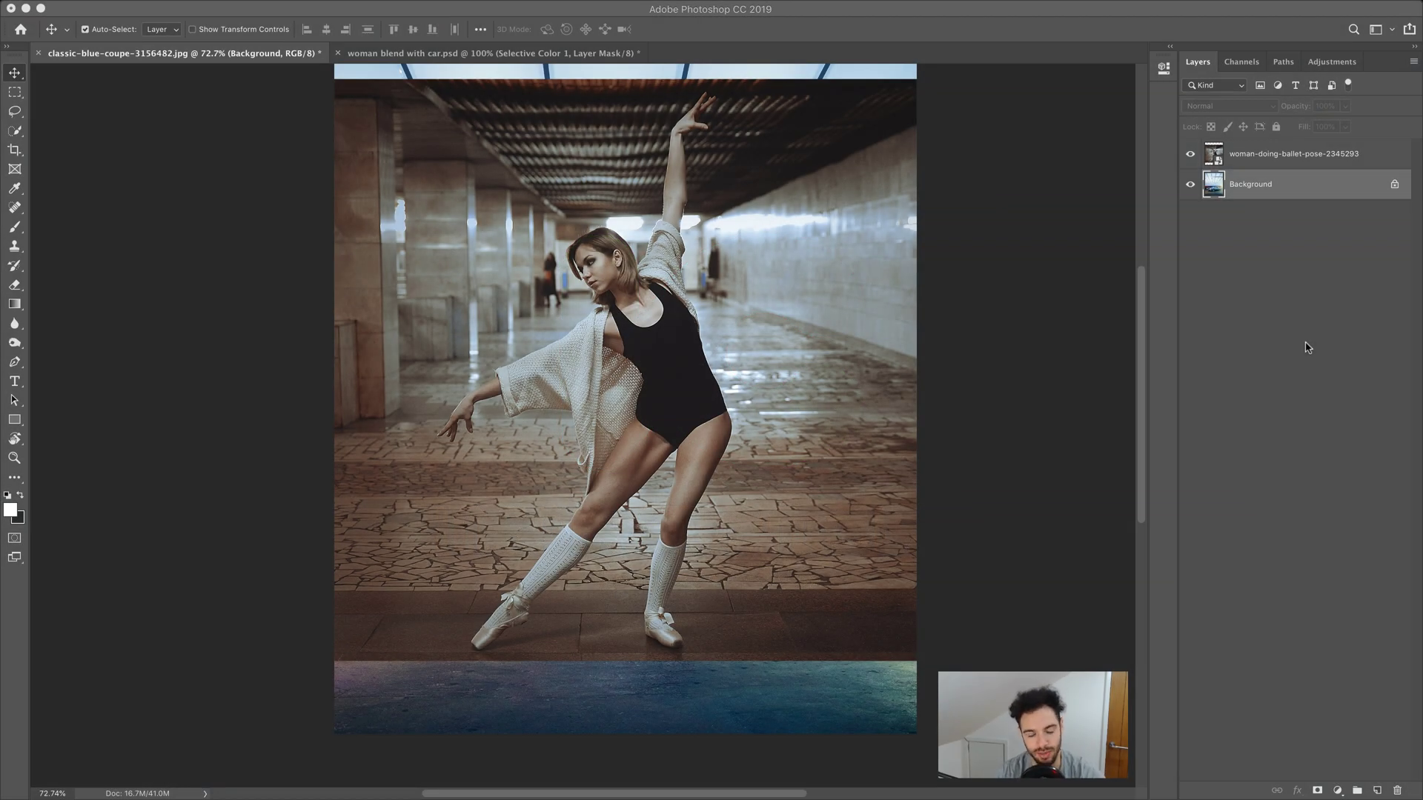
Step: Compare the car background with the ballet woman photo by hiding and showing the woman layer, leaving that layer selected and visible
left_click(1190, 156)
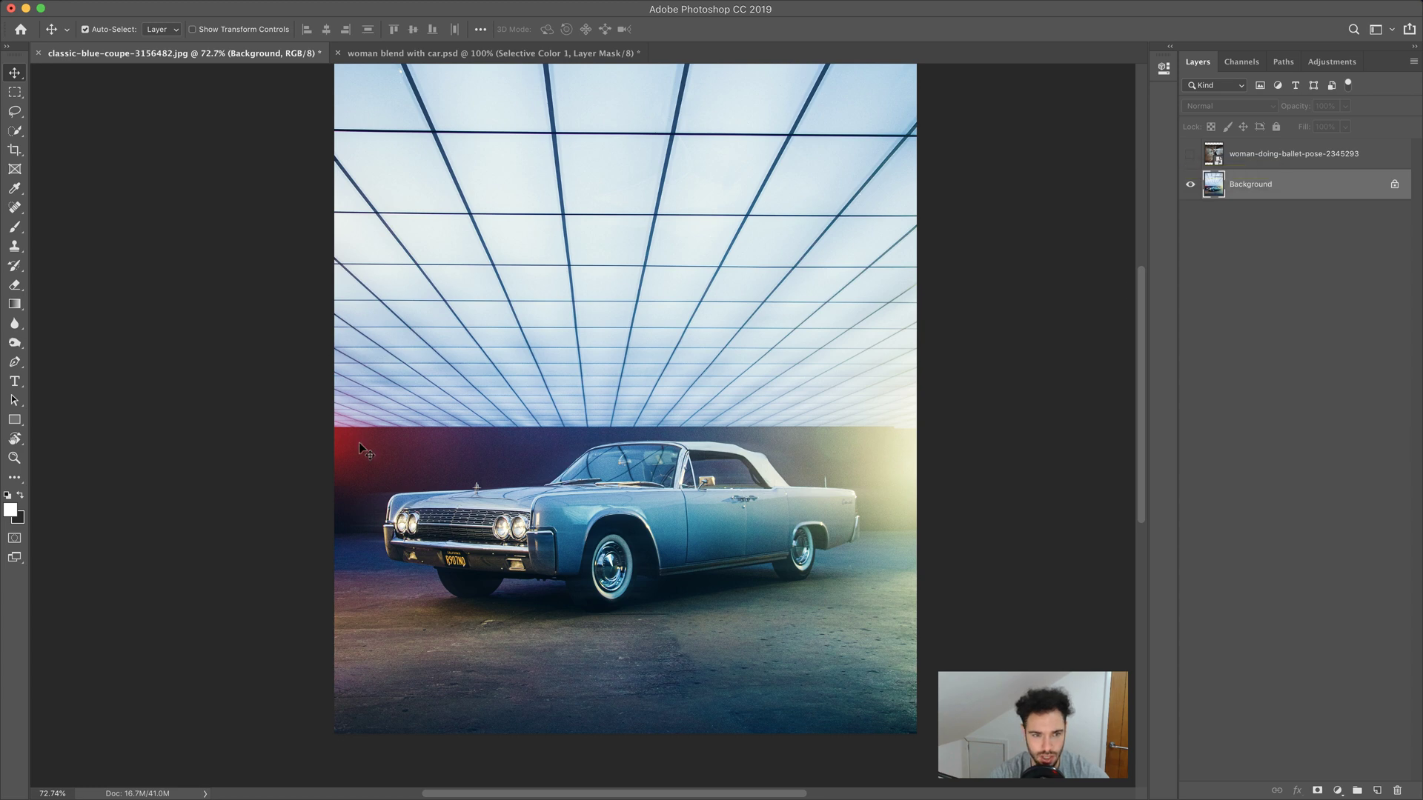
left_click_drag(676, 356, 695, 381)
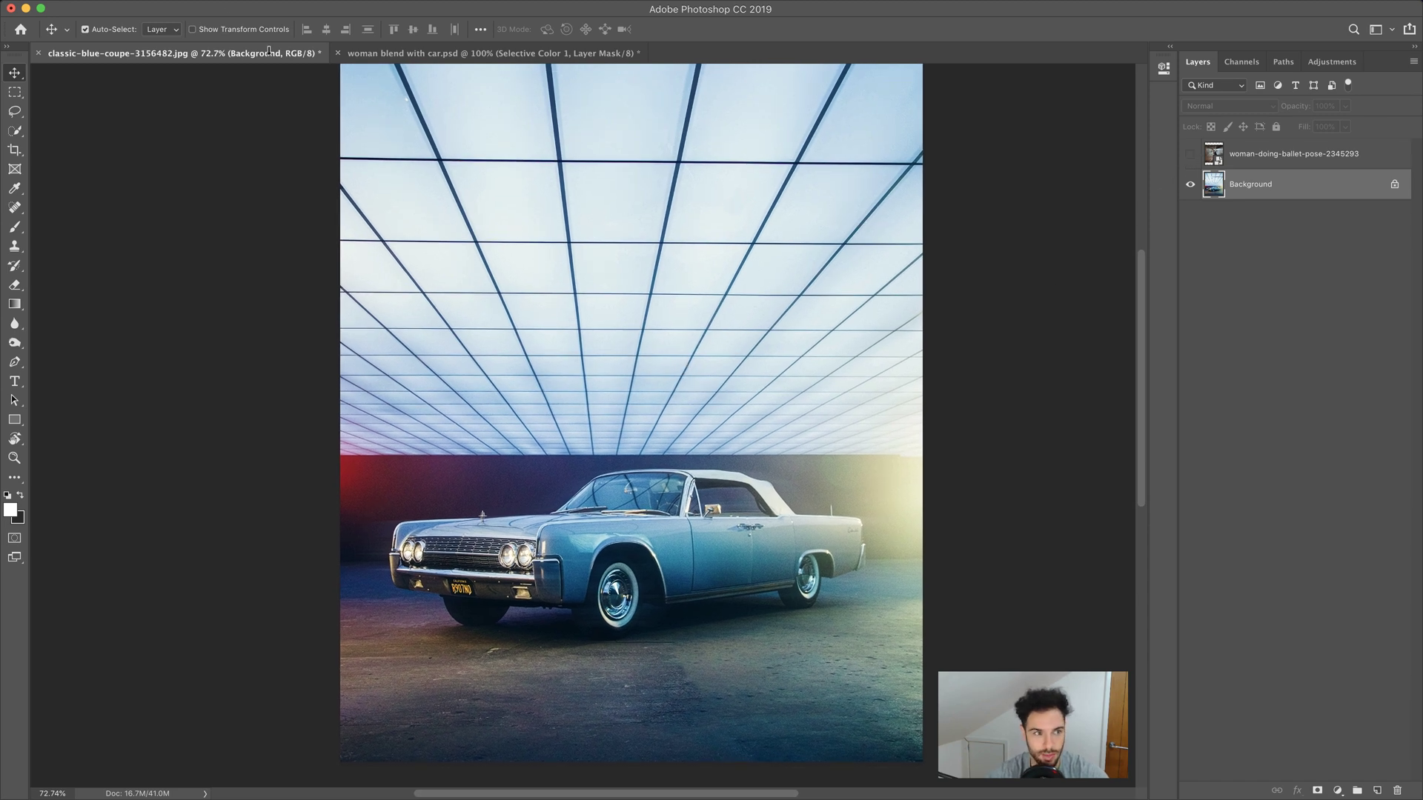
left_click(135, 8)
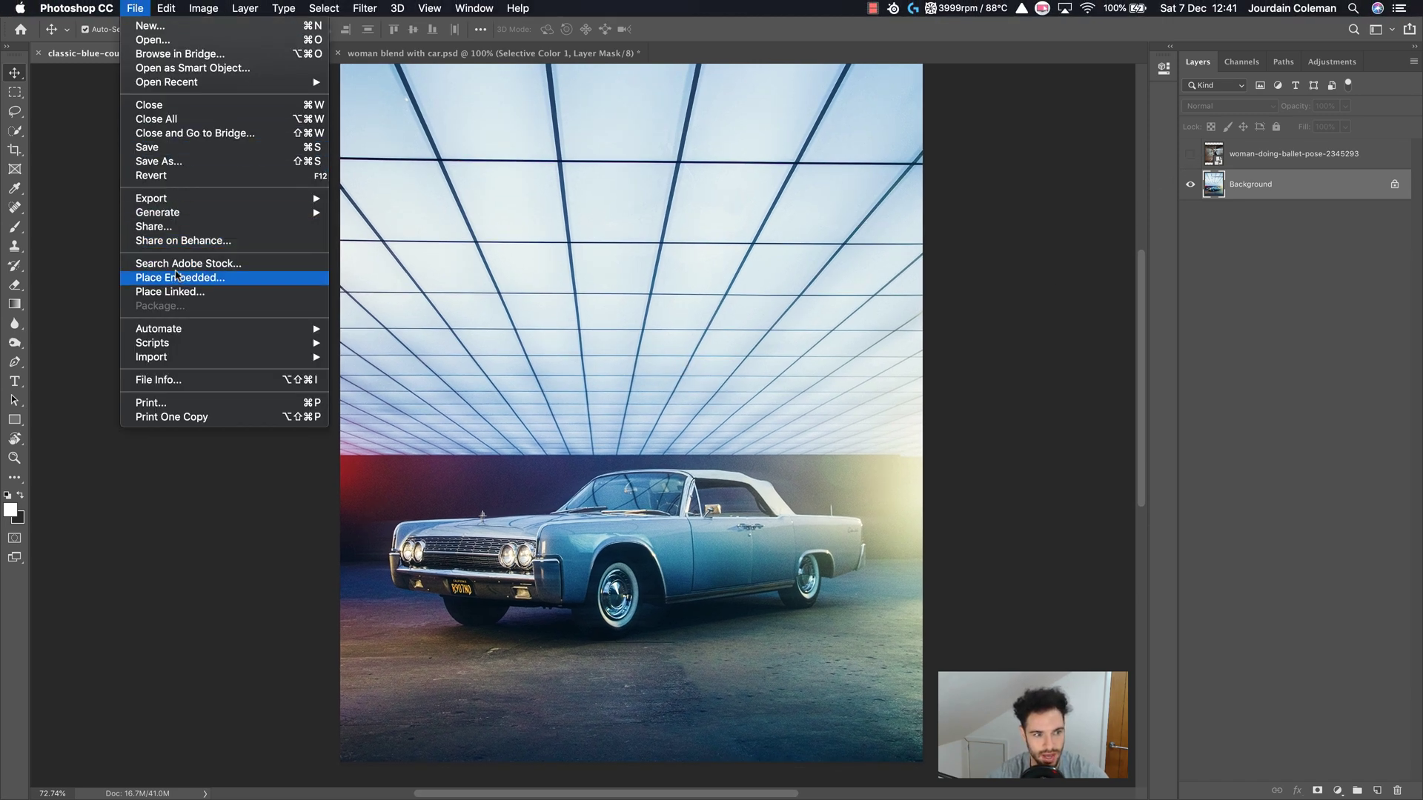
left_click(1266, 220)
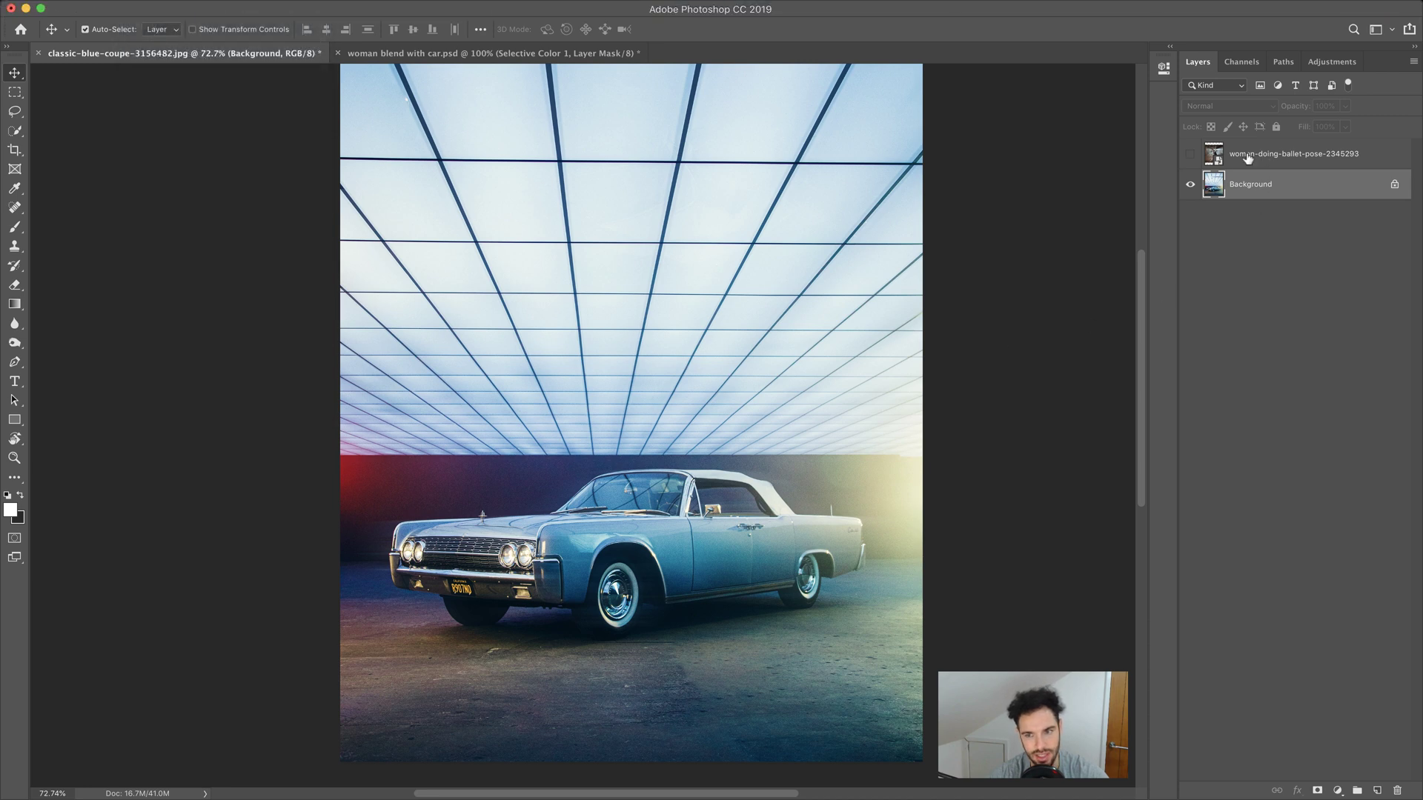
left_click(1250, 154)
left_click(1192, 155)
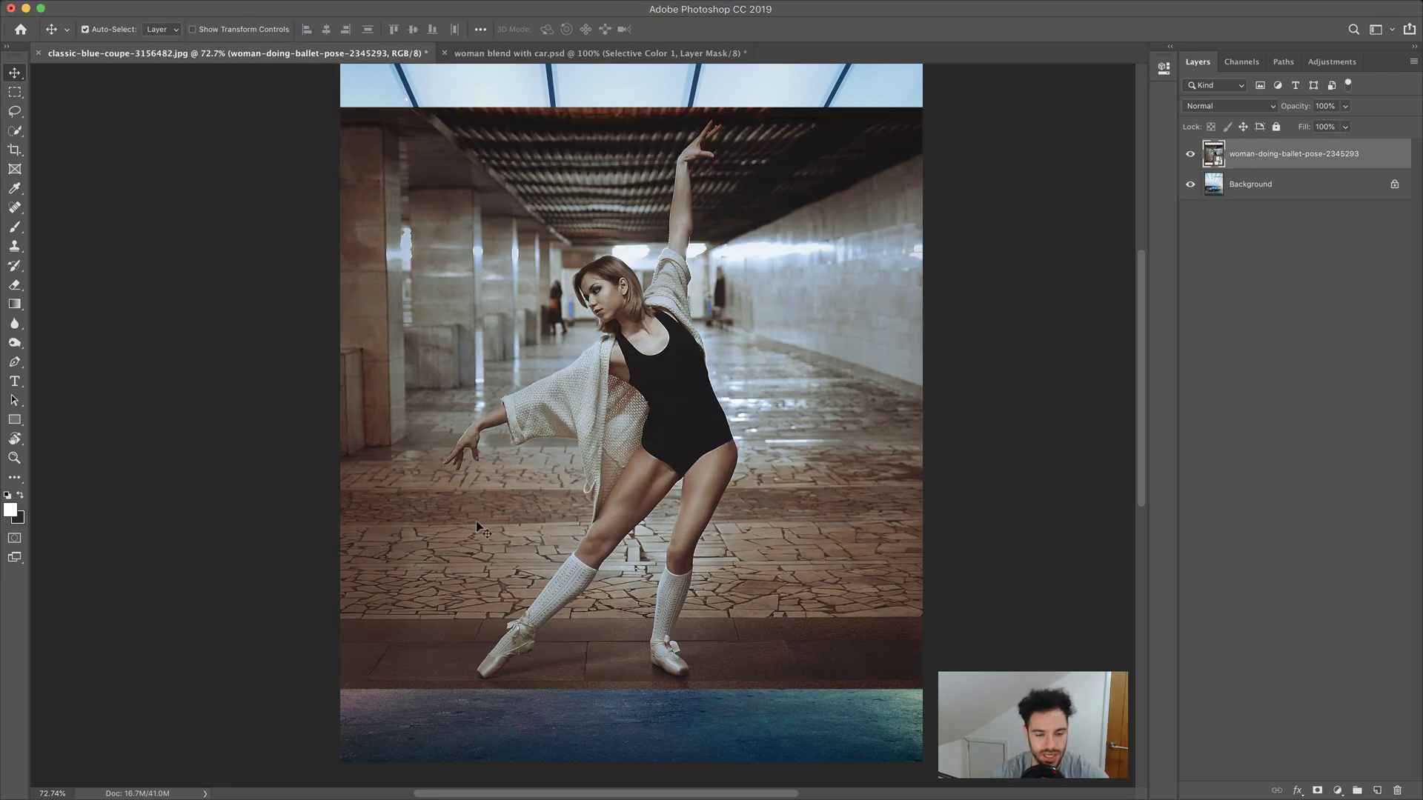
left_click(1191, 156)
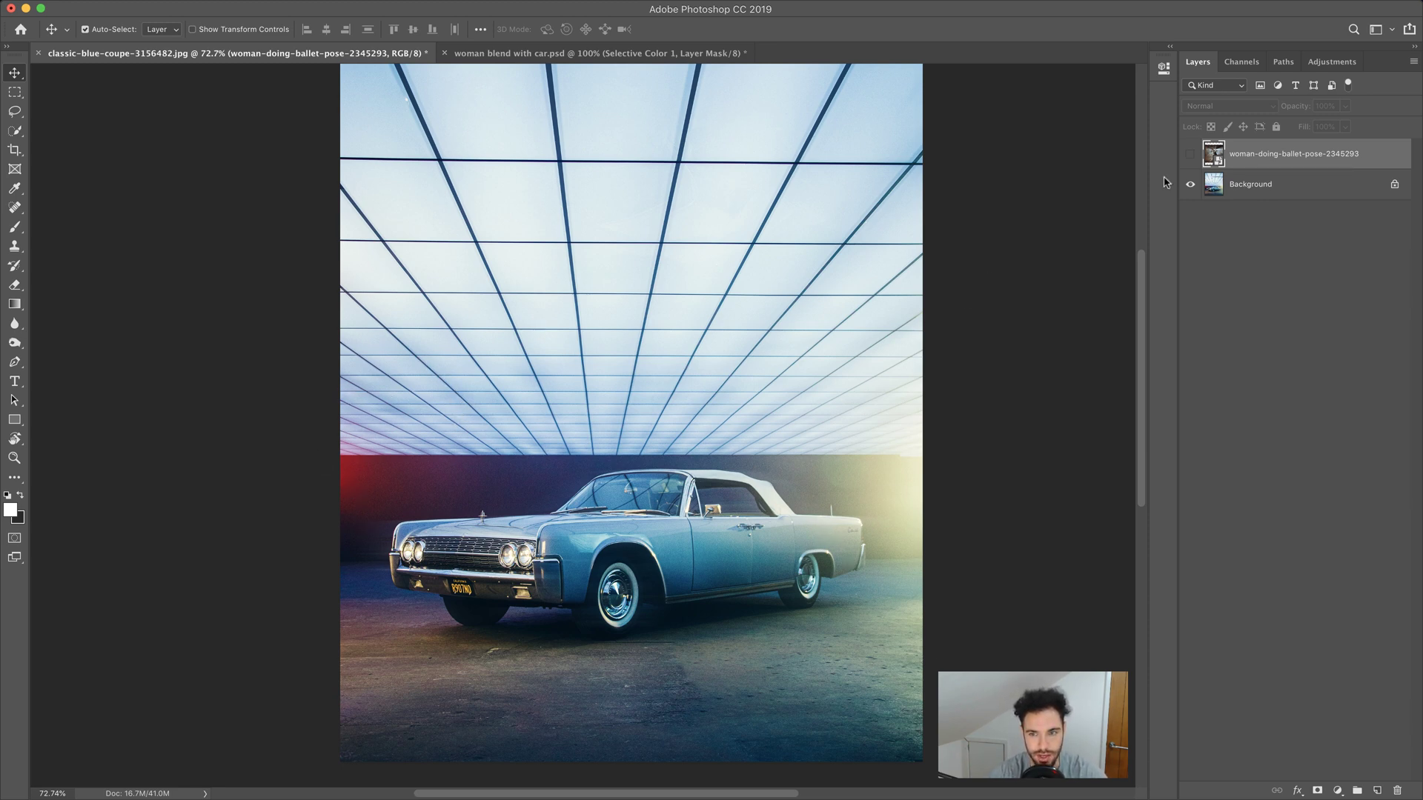
left_click(1191, 156)
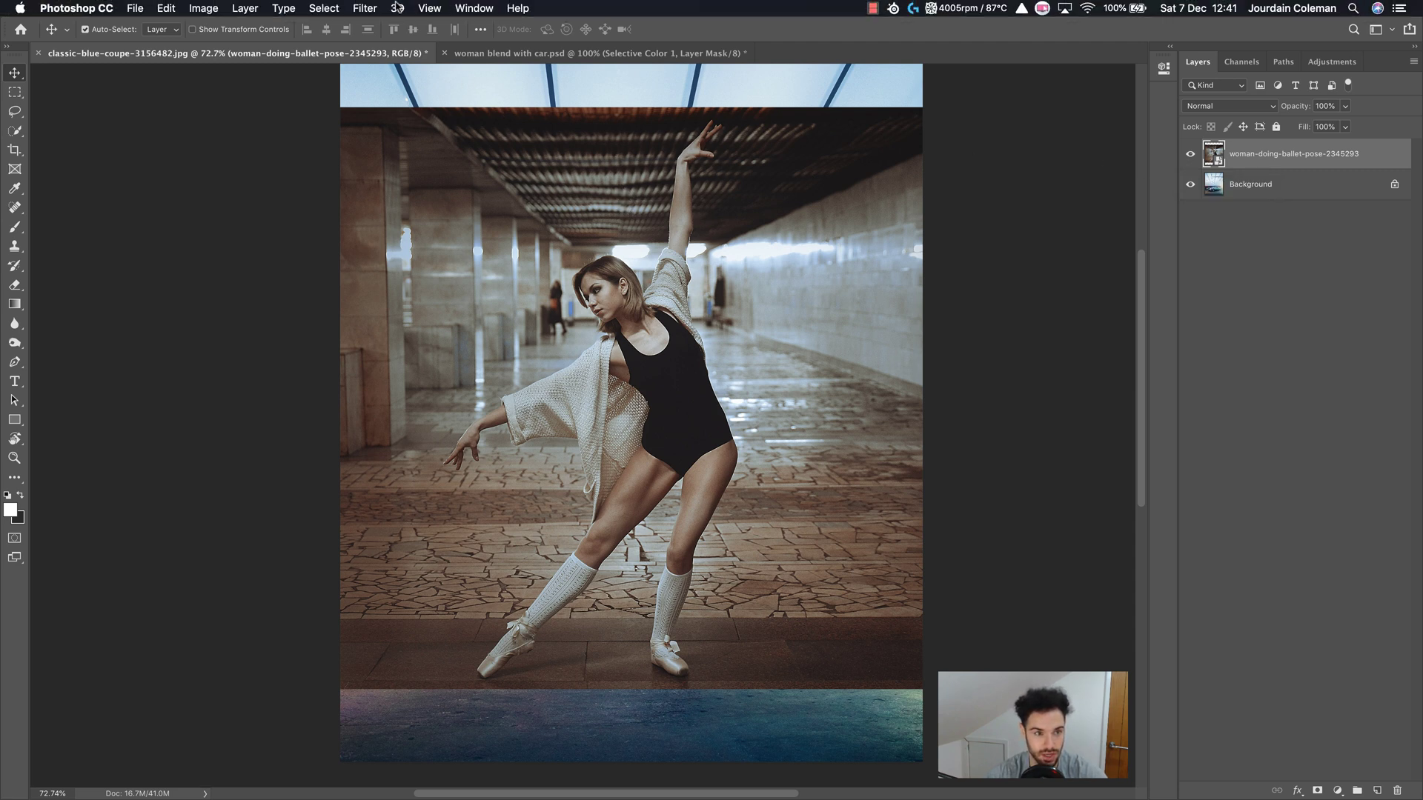
Step: Load the saved "Woman" selection and use it to mask the ballet woman layer
left_click(324, 8)
left_click(359, 327)
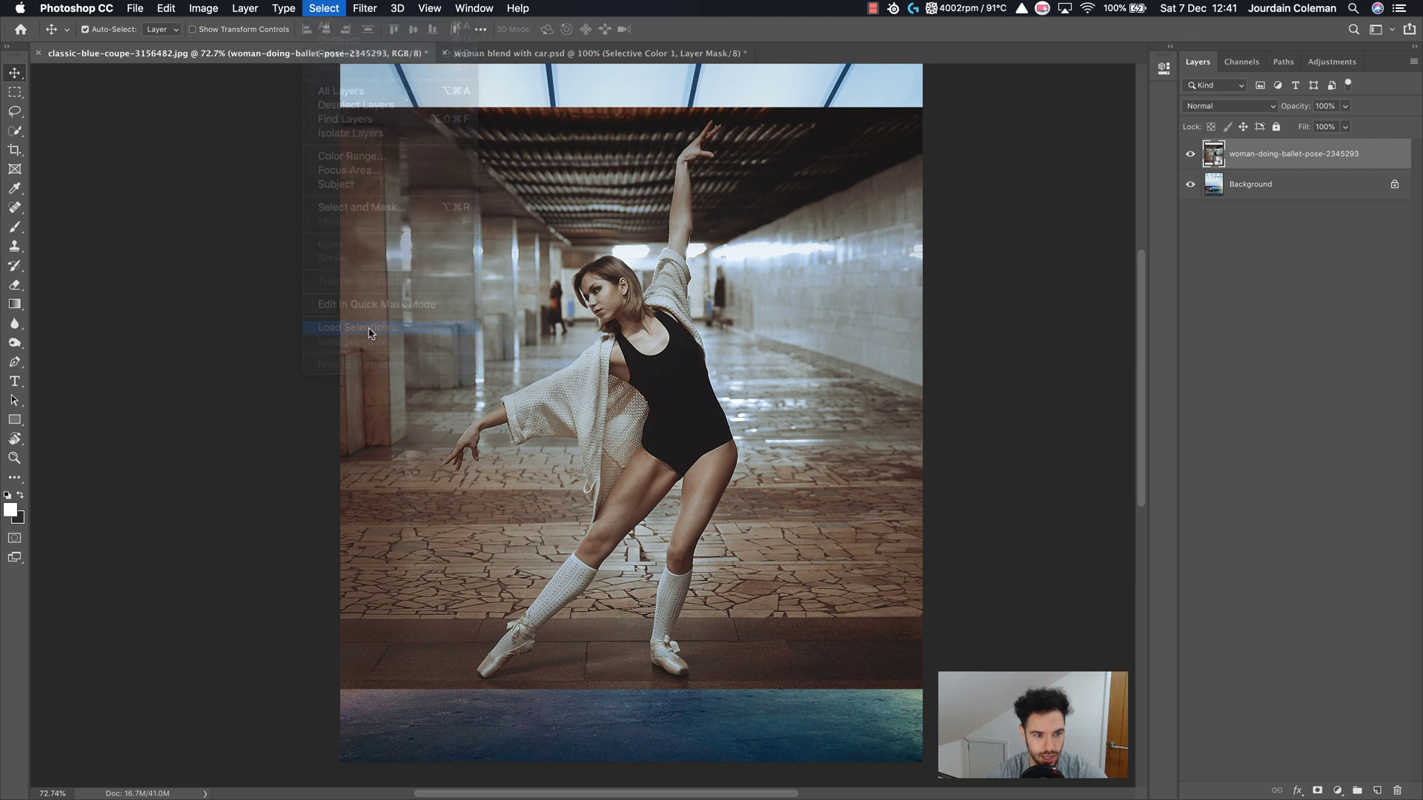
left_click(626, 316)
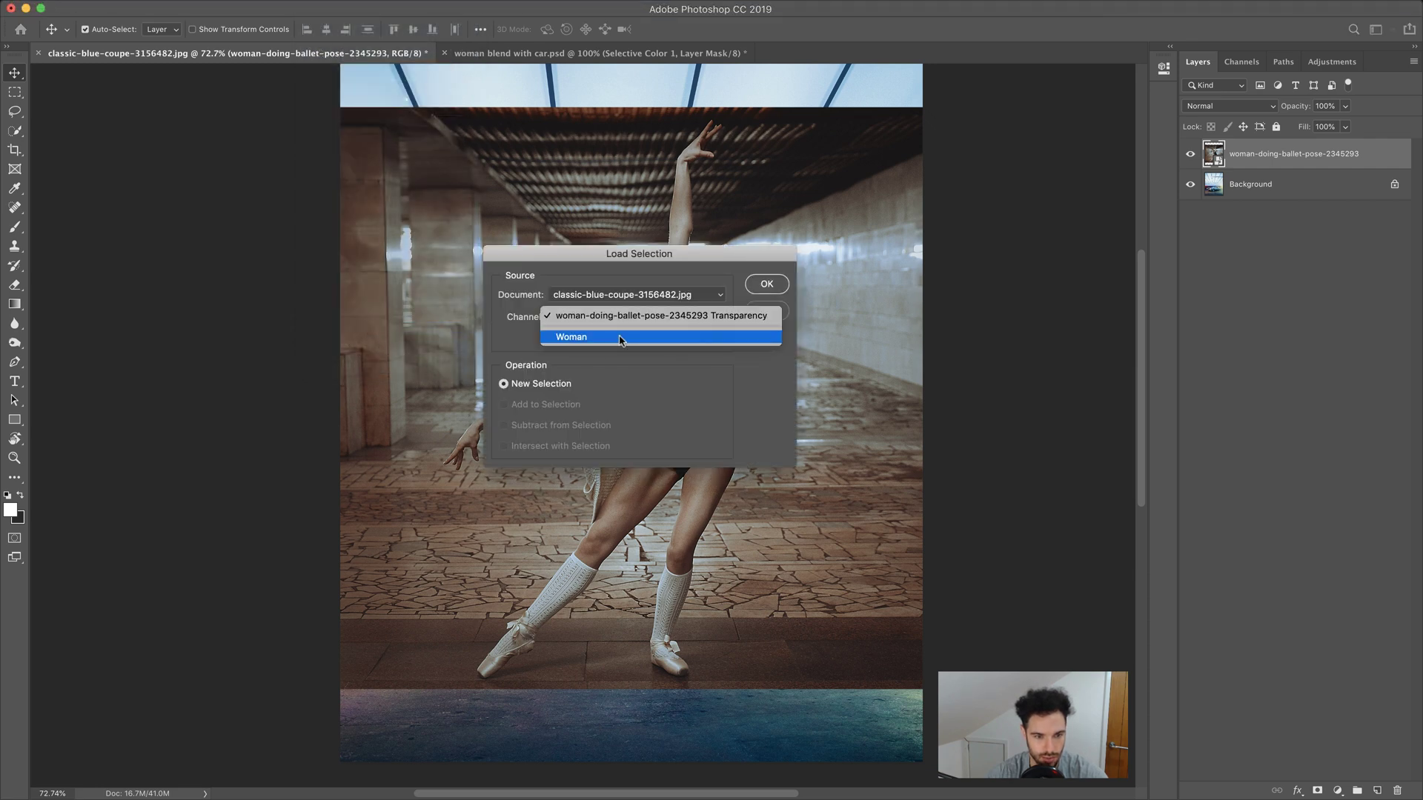
left_click(623, 341)
left_click(767, 285)
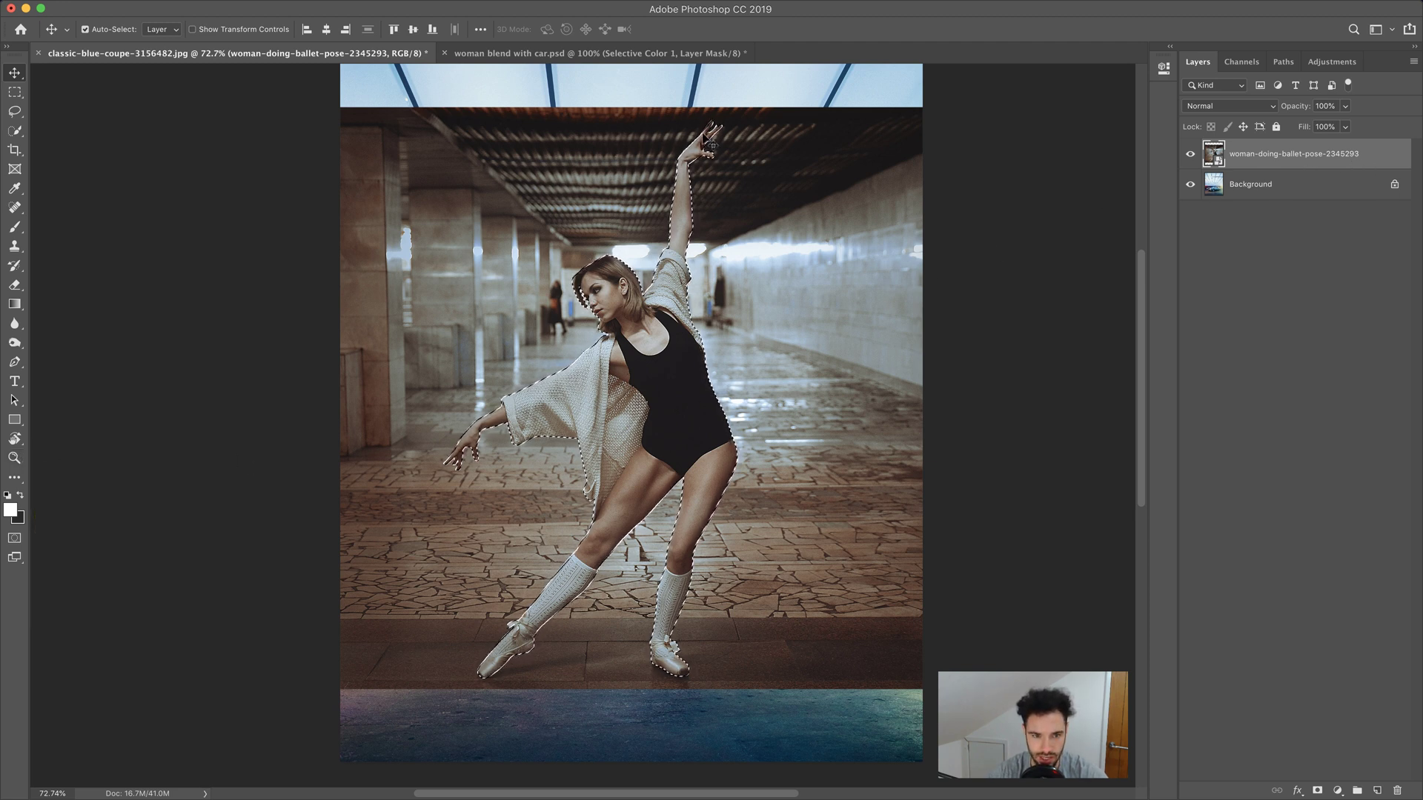
left_click(1316, 791)
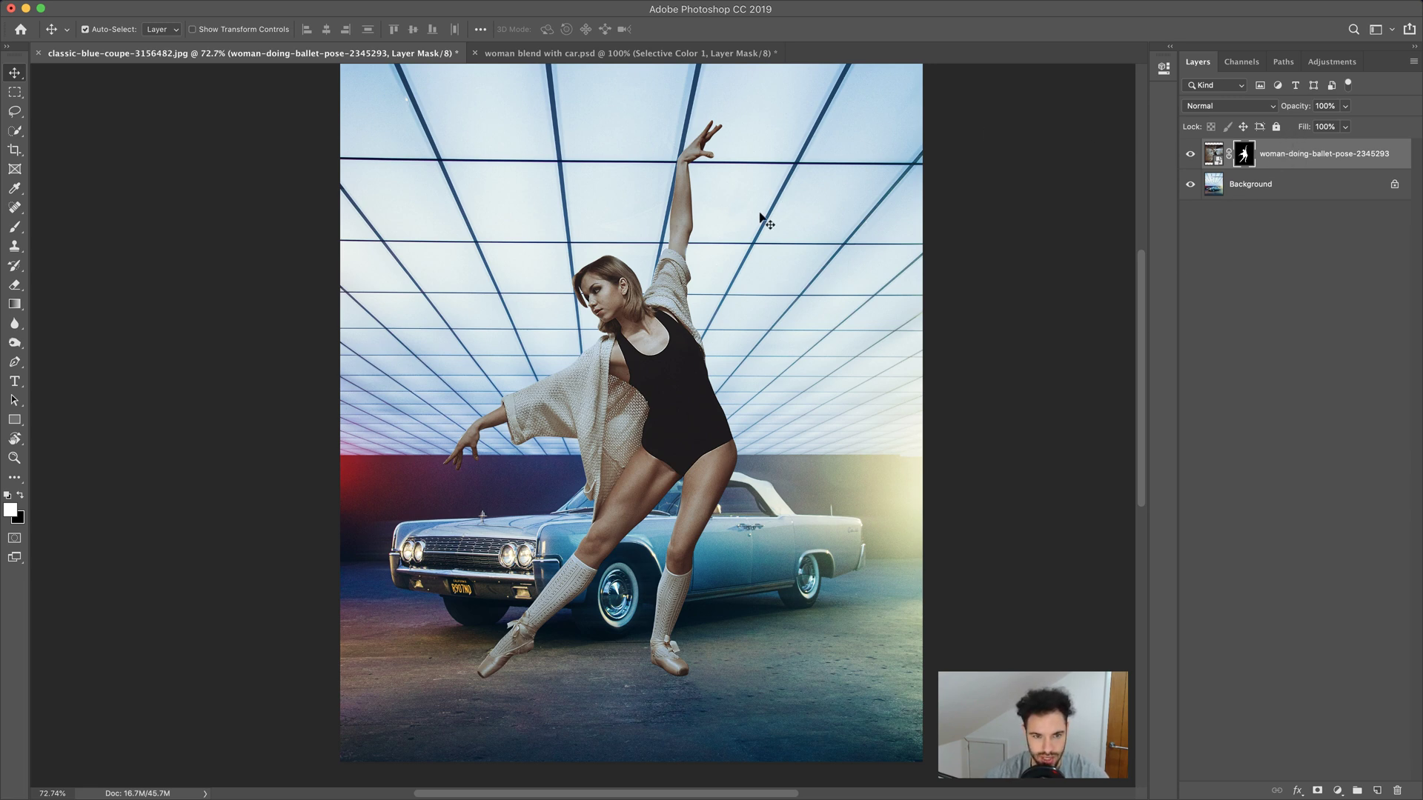
Step: Scale the masked woman to about 76.7% and position her standing on the floor in front of the car
key("ctrl+t")
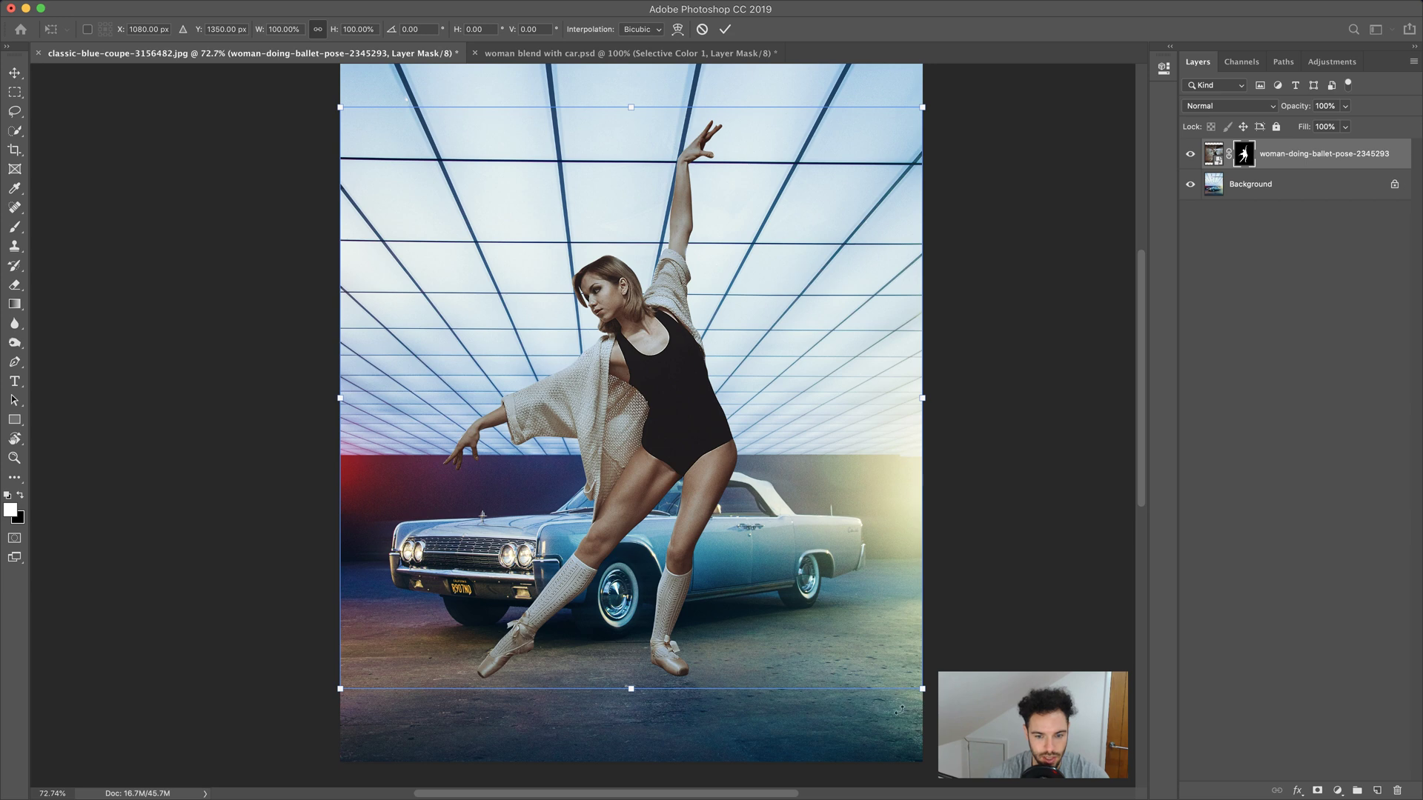
left_click_drag(922, 688, 796, 563)
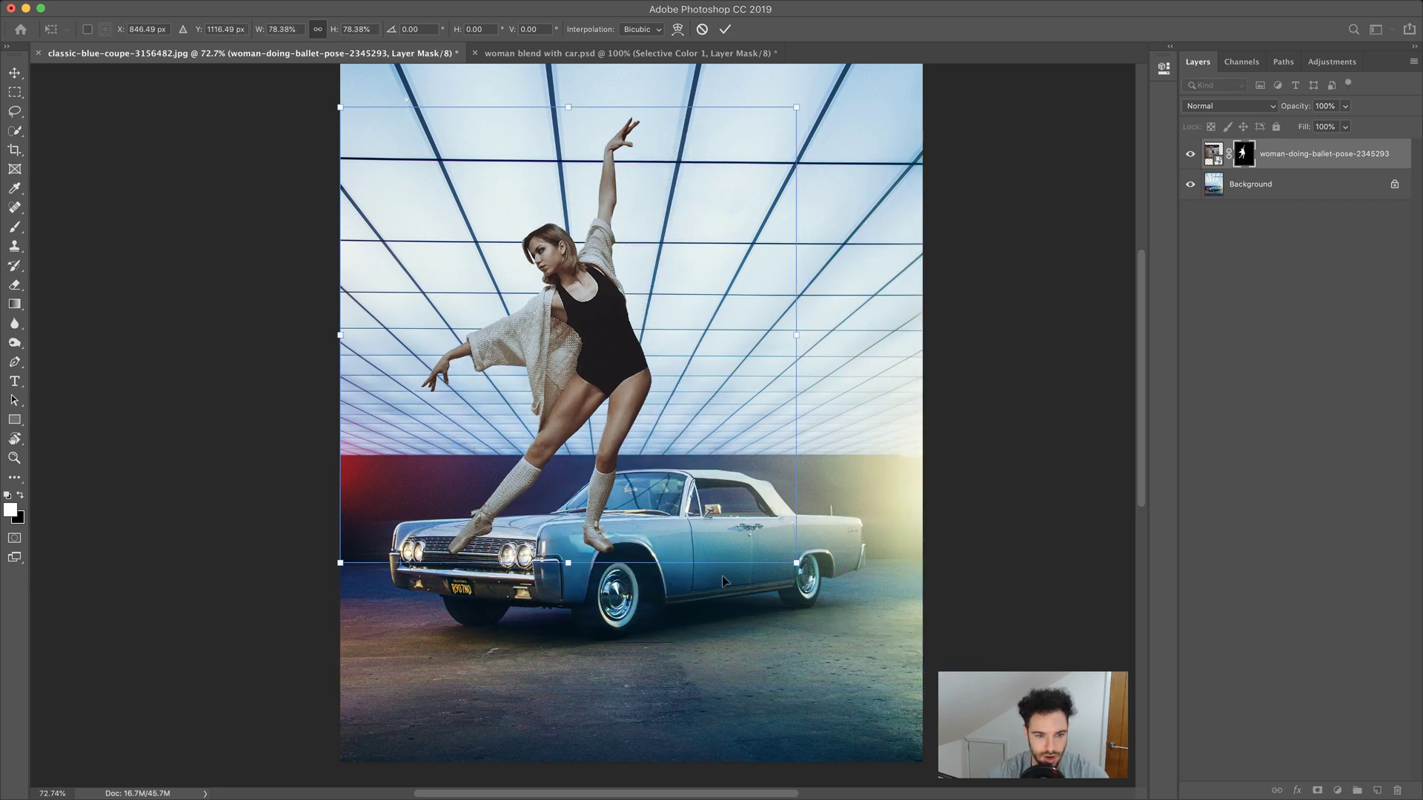
left_click_drag(593, 346, 675, 476)
left_click_drag(880, 707, 870, 697)
left_click_drag(647, 472, 650, 469)
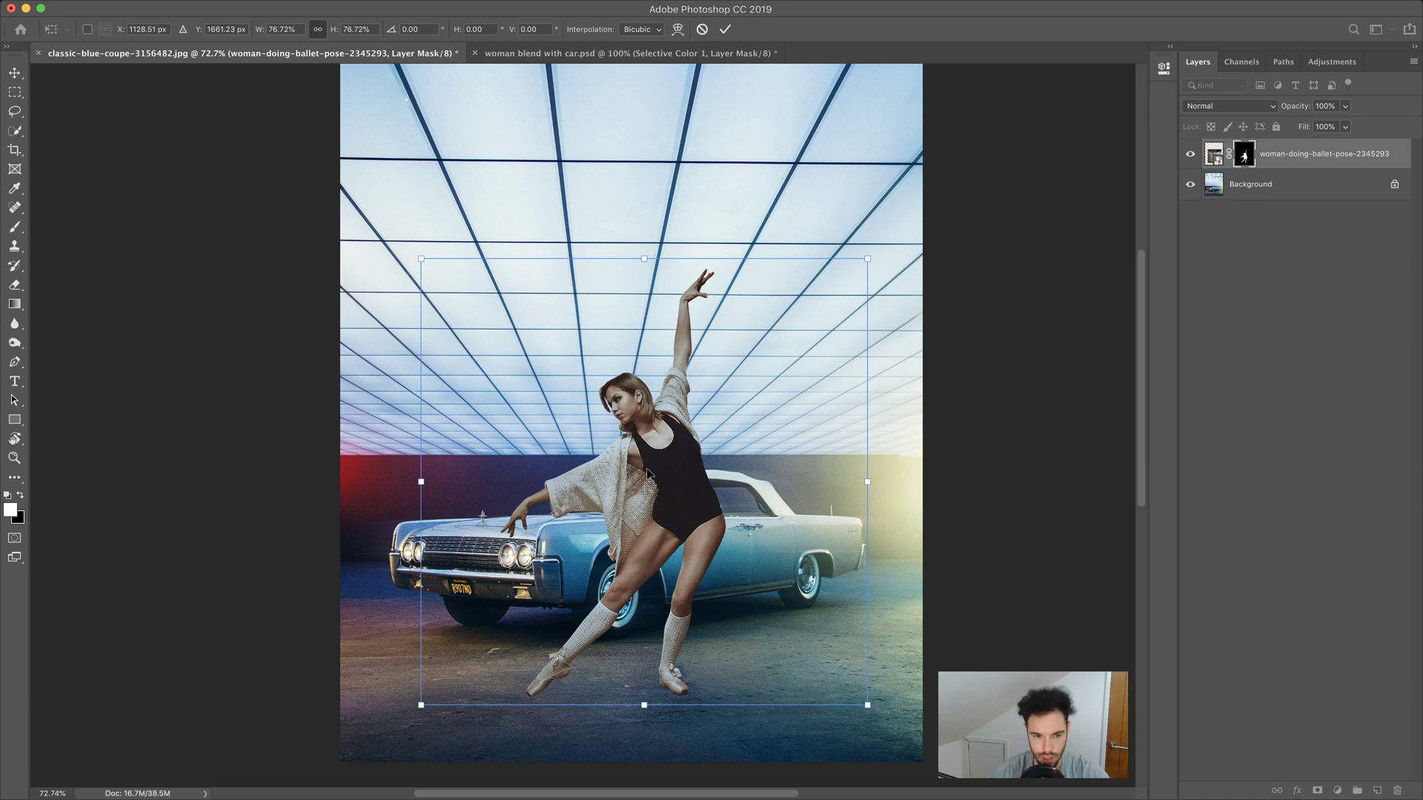
key("Return")
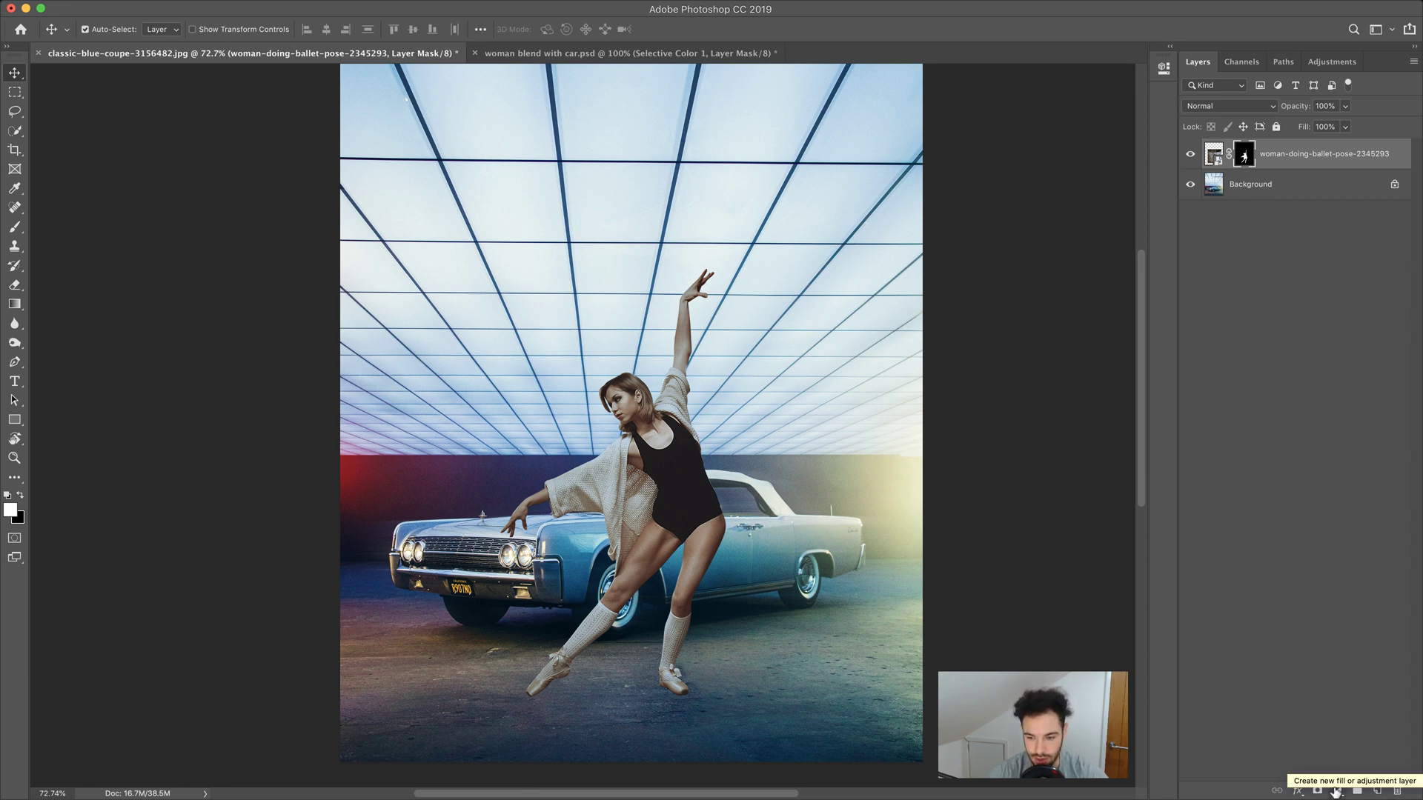
Step: Add a Black & White adjustment layer with default settings above the woman layer
left_click(1338, 790)
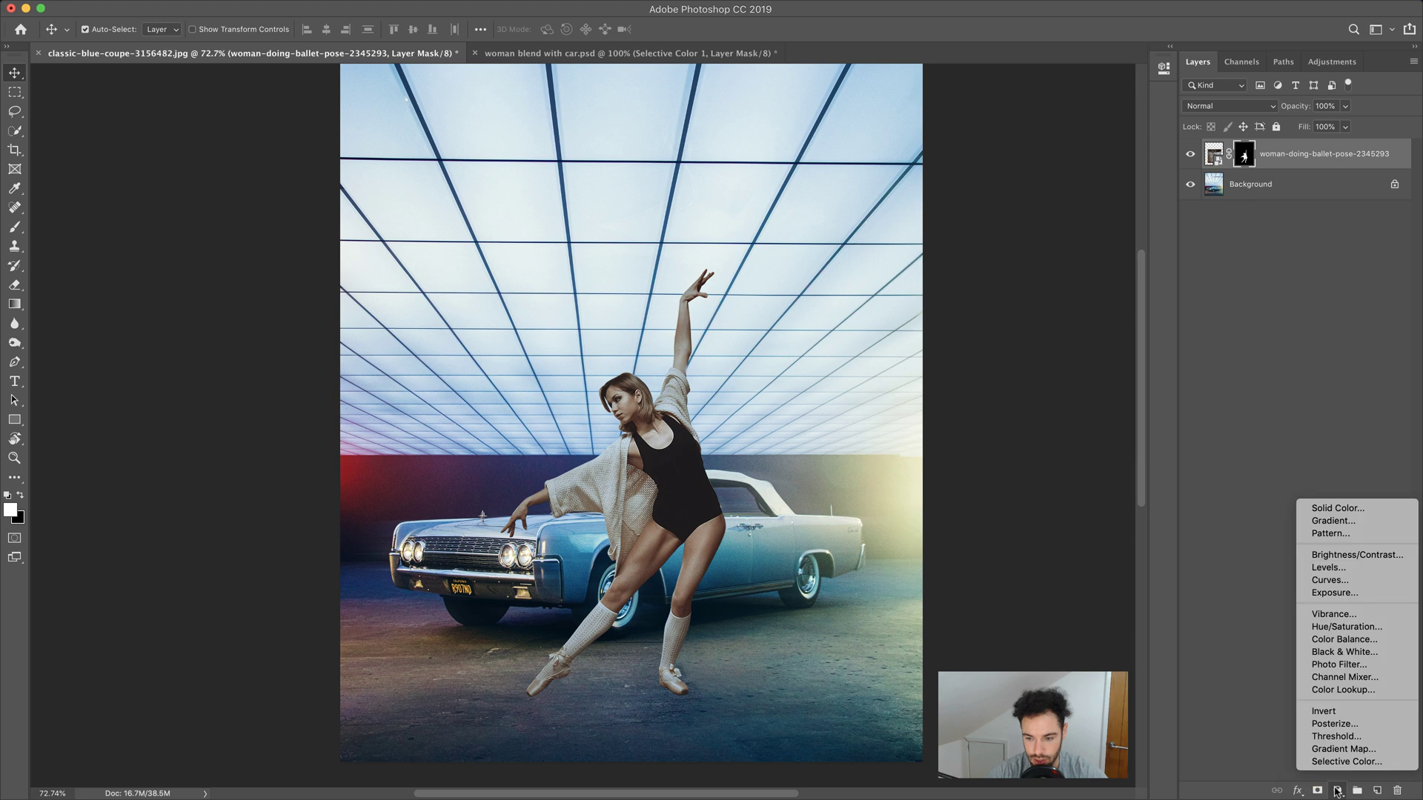
left_click(1340, 654)
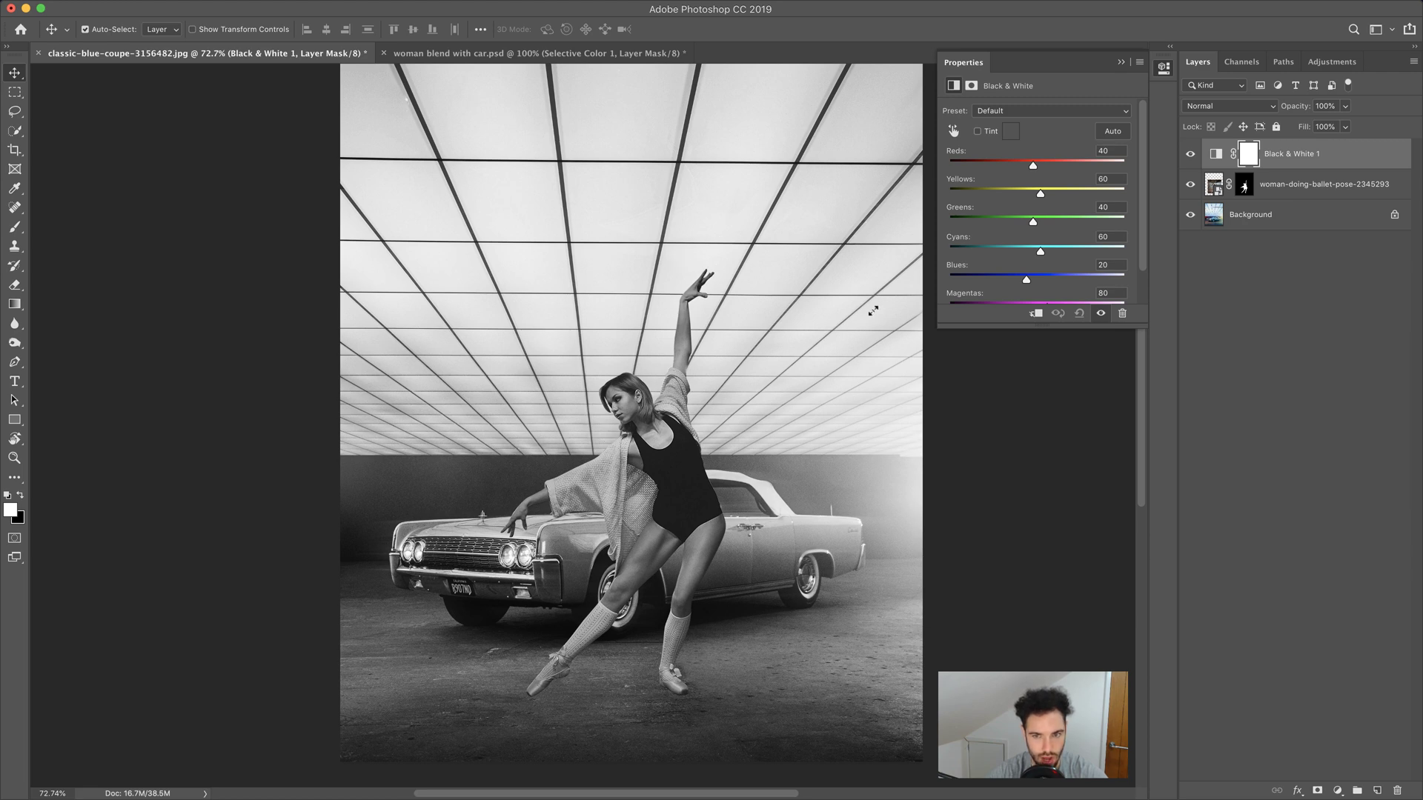
left_click(1121, 63)
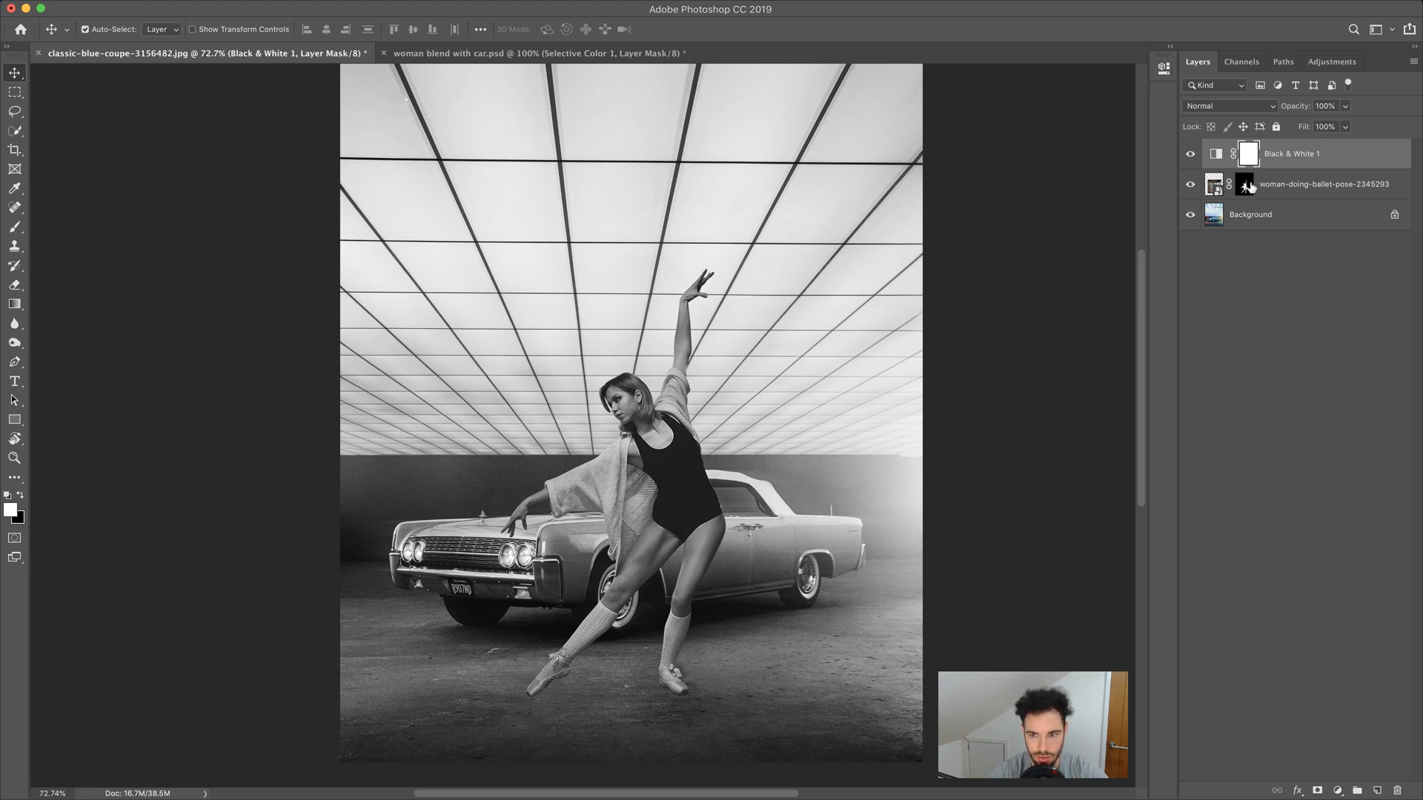
Step: Add a Levels adjustment layer directly above the woman layer and clip it to her
left_click(1338, 188)
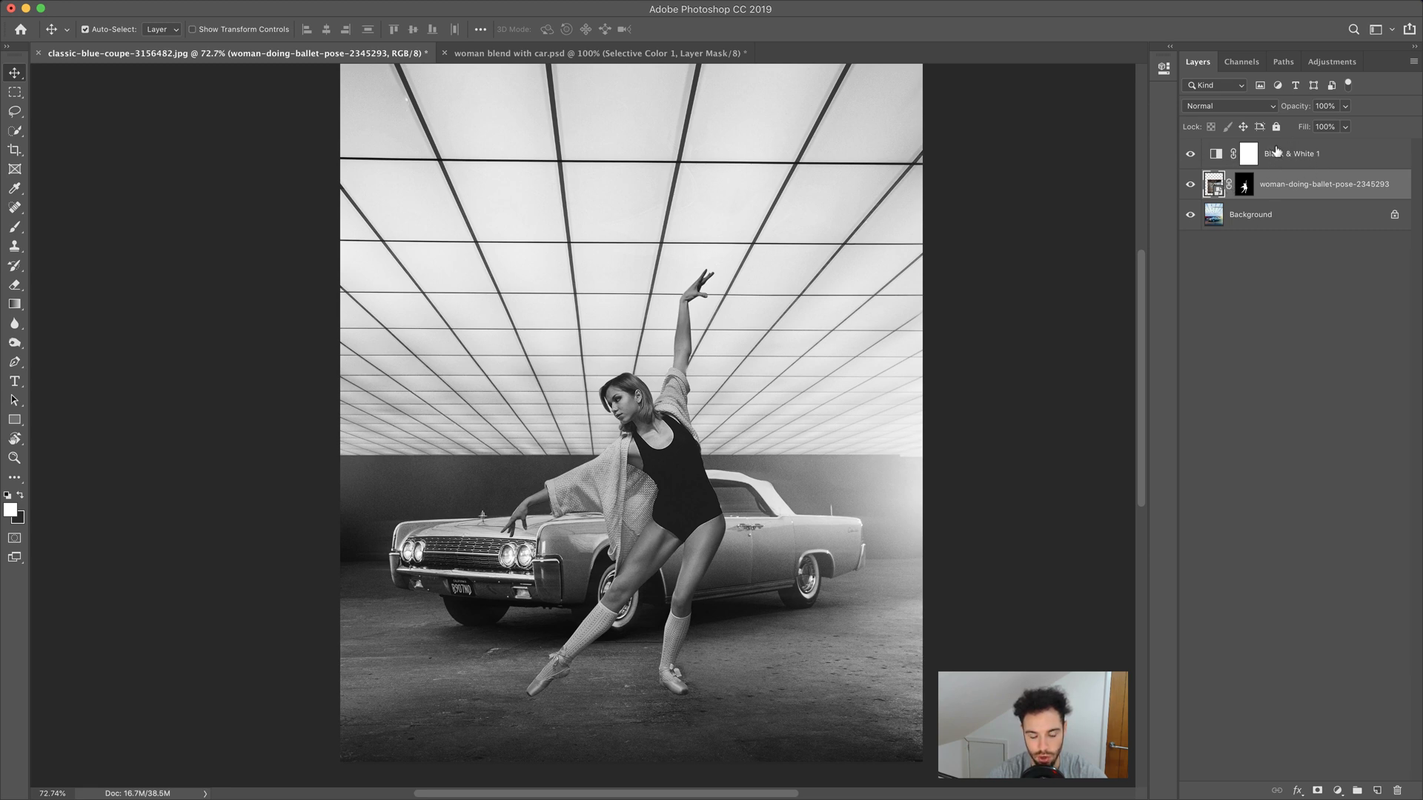
left_click(1338, 791)
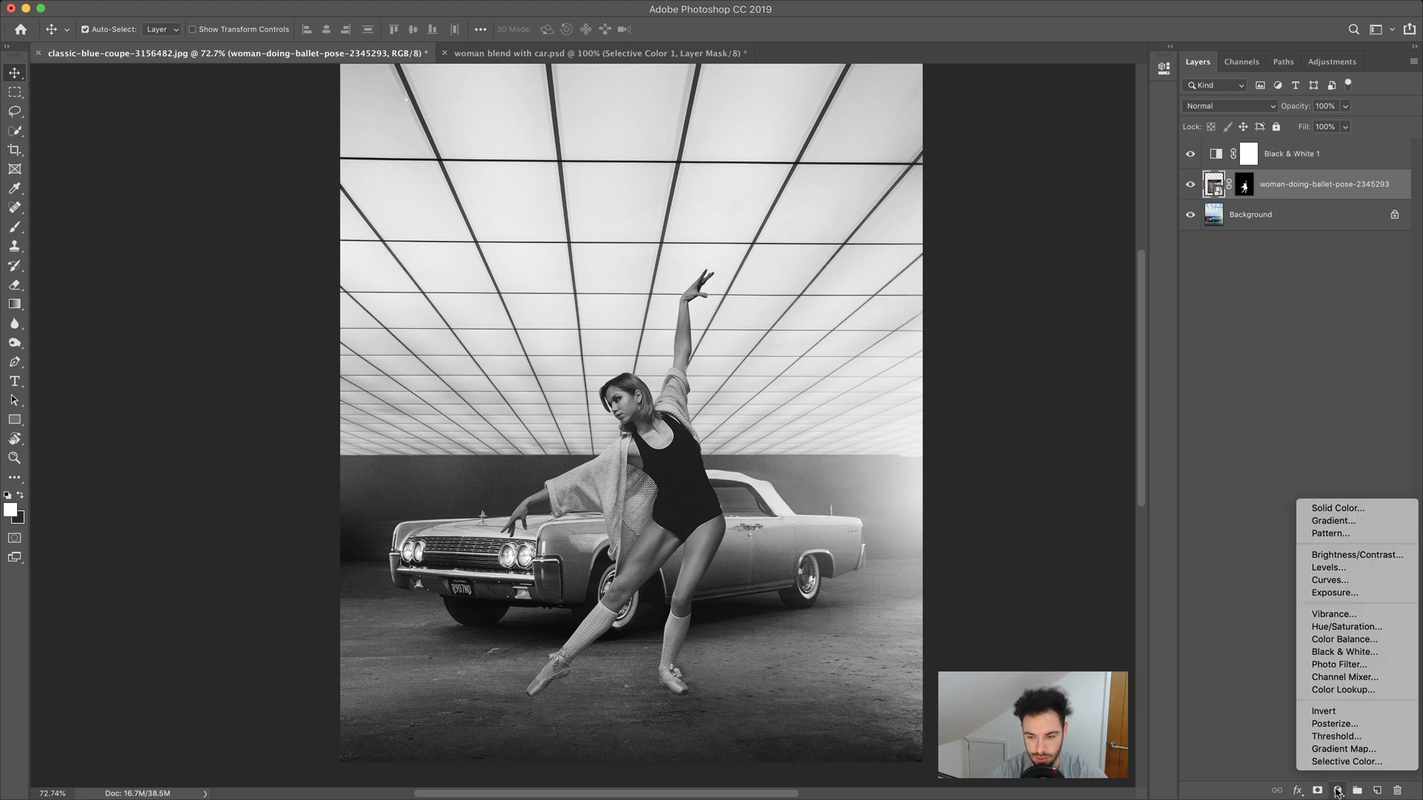
left_click(1330, 565)
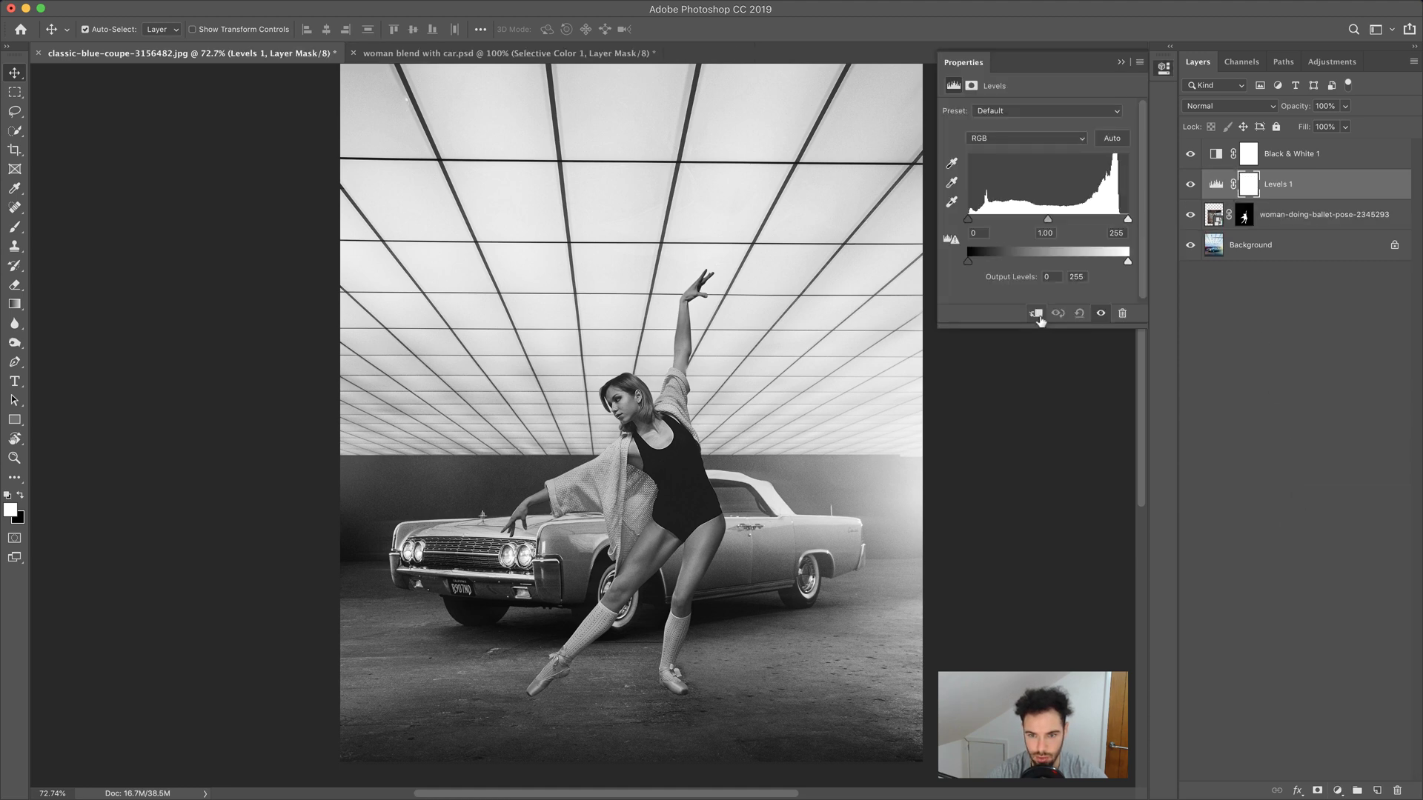
left_click(1035, 314)
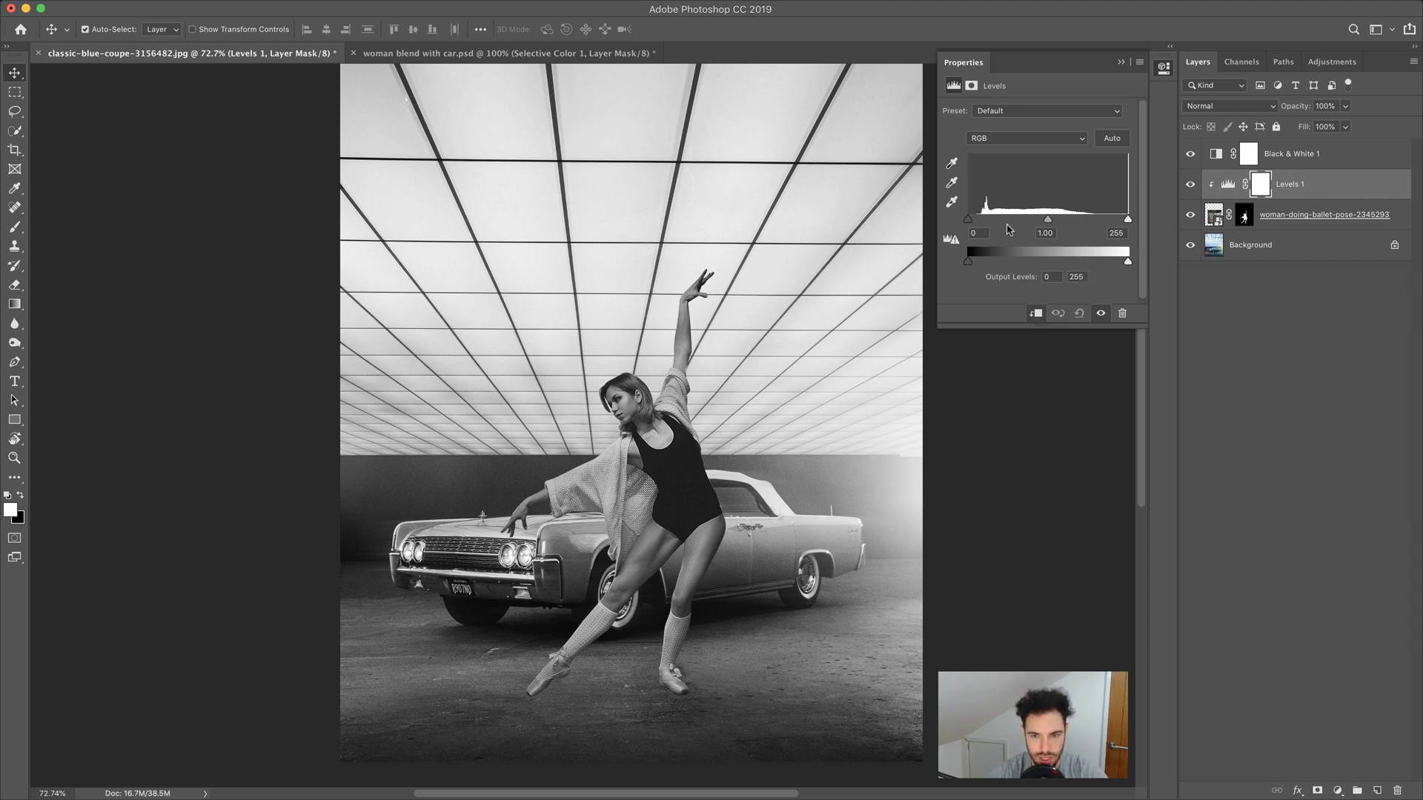
Step: Try a midtone input value of 1.04 in the Levels adjustment and reset it to 1
mouse_move(1052, 221)
left_mouse_down()
mouse_move(1020, 220)
mouse_move(1067, 225)
mouse_move(1047, 226)
left_mouse_up()
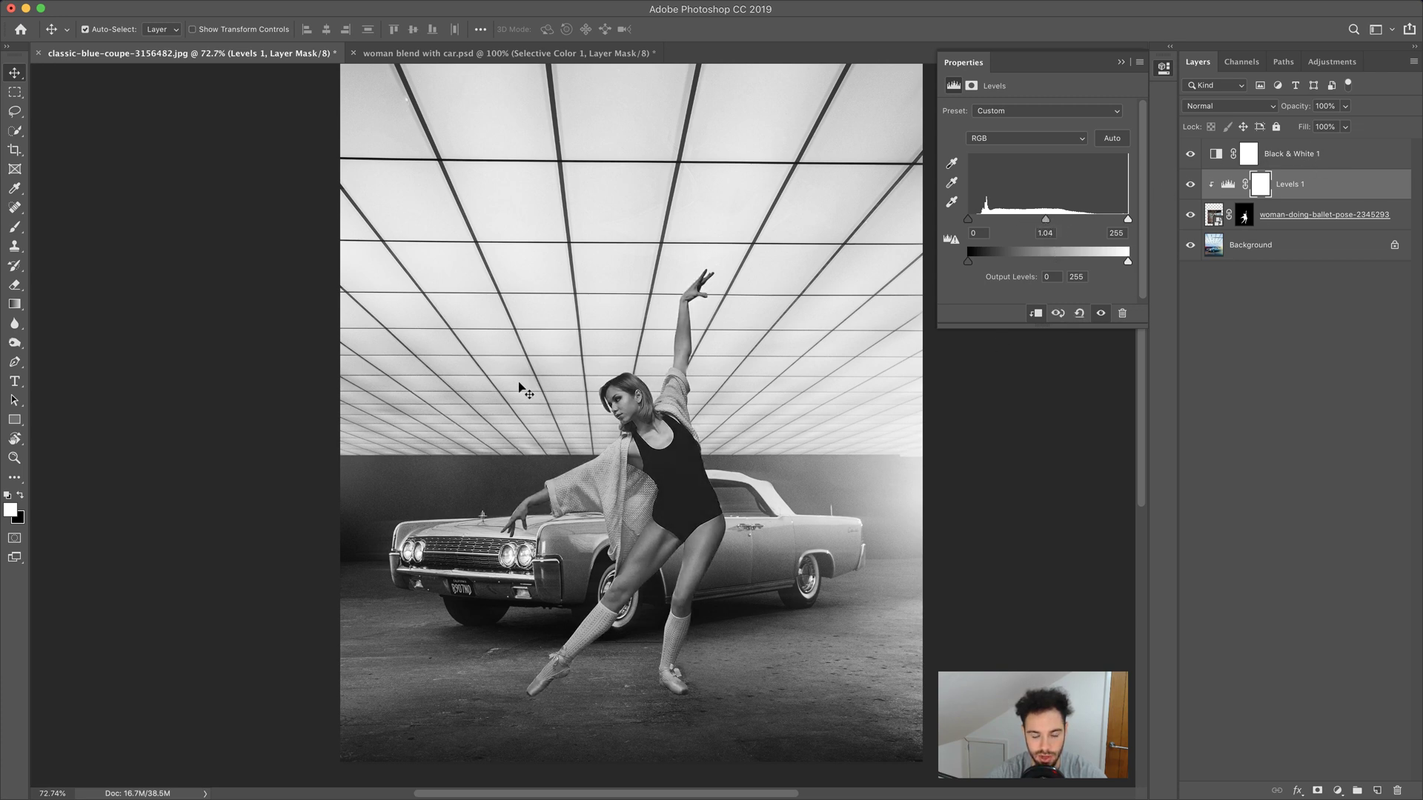
double_click(1038, 234)
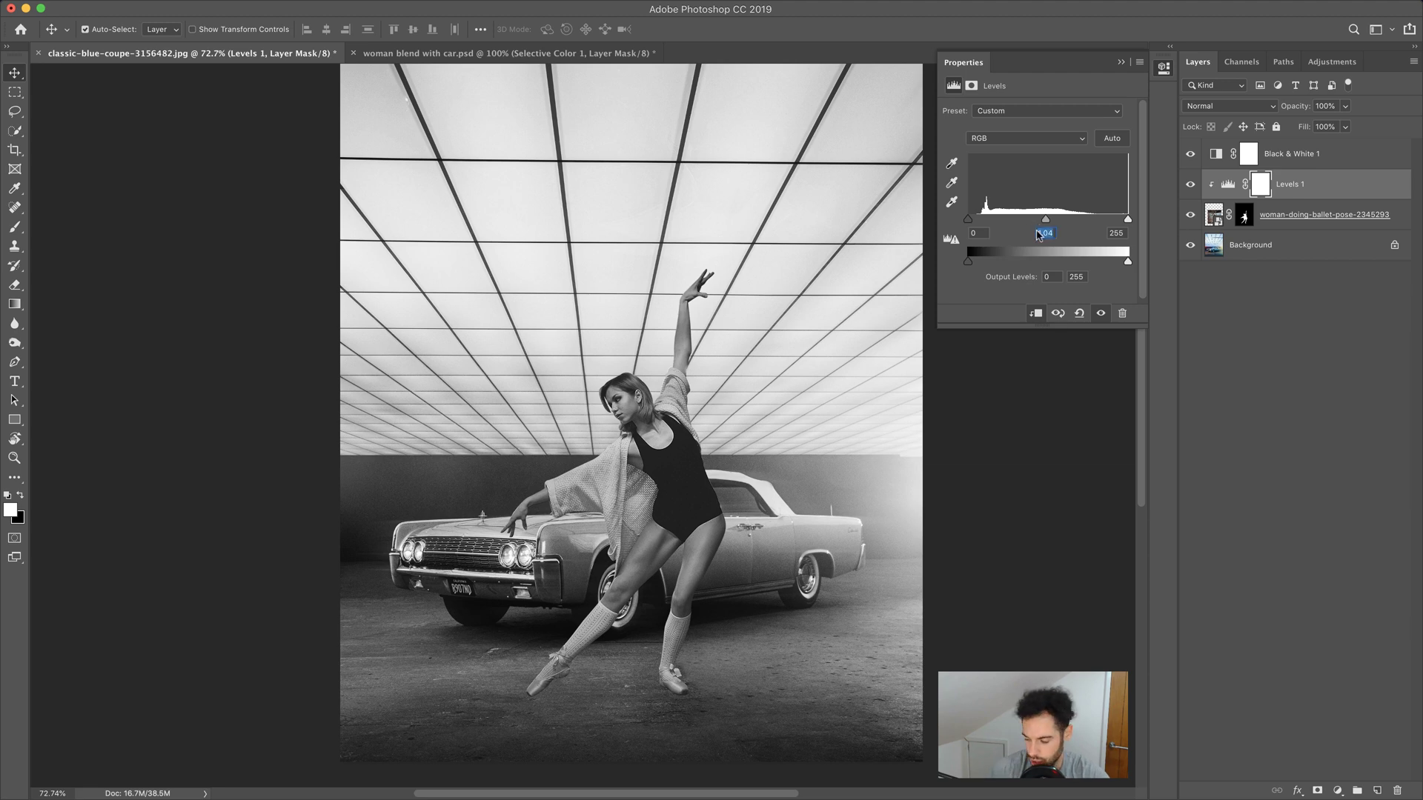
type("1")
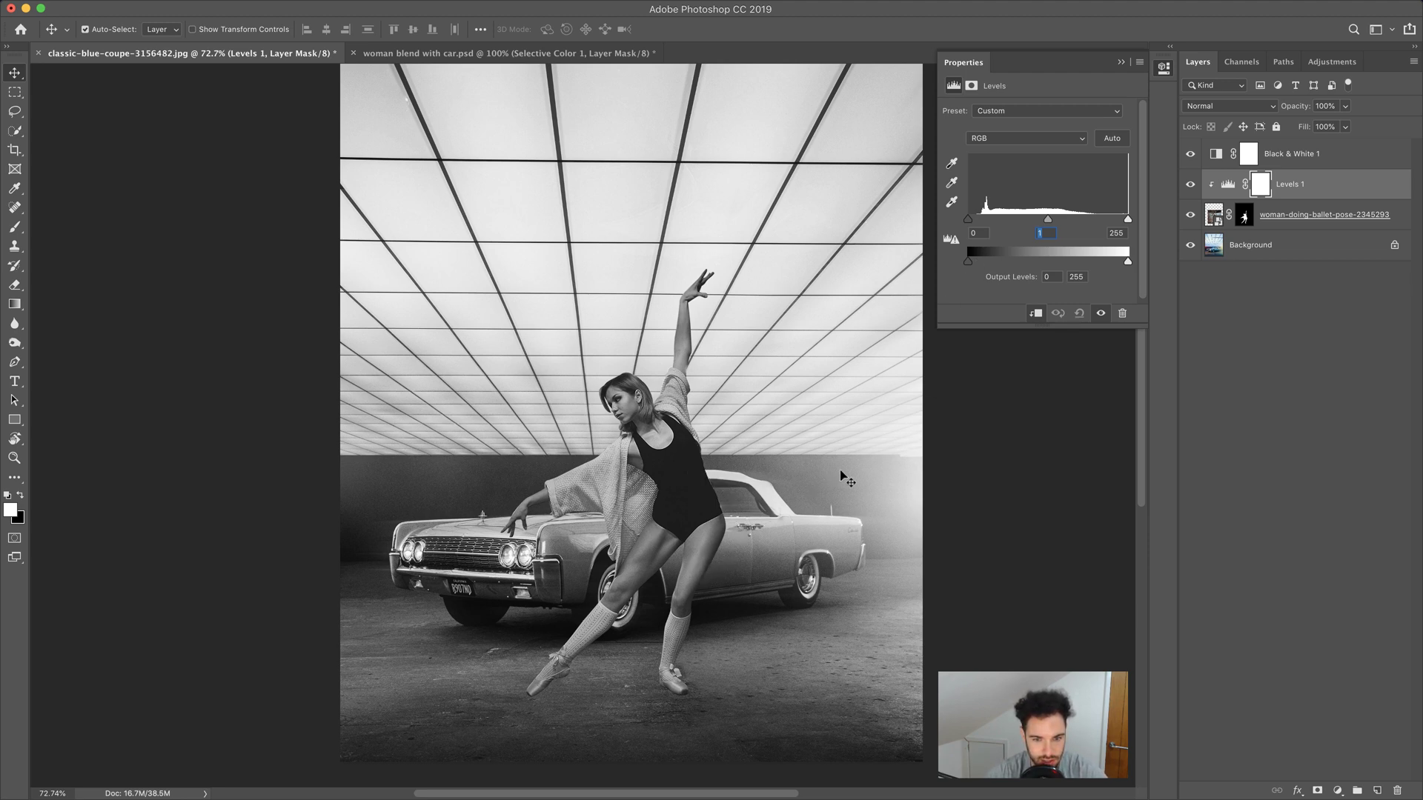
Step: Set the woman's Levels input values to 21 for shadows, 1.18 for midtones and 230 for highlights
left_click(1192, 155)
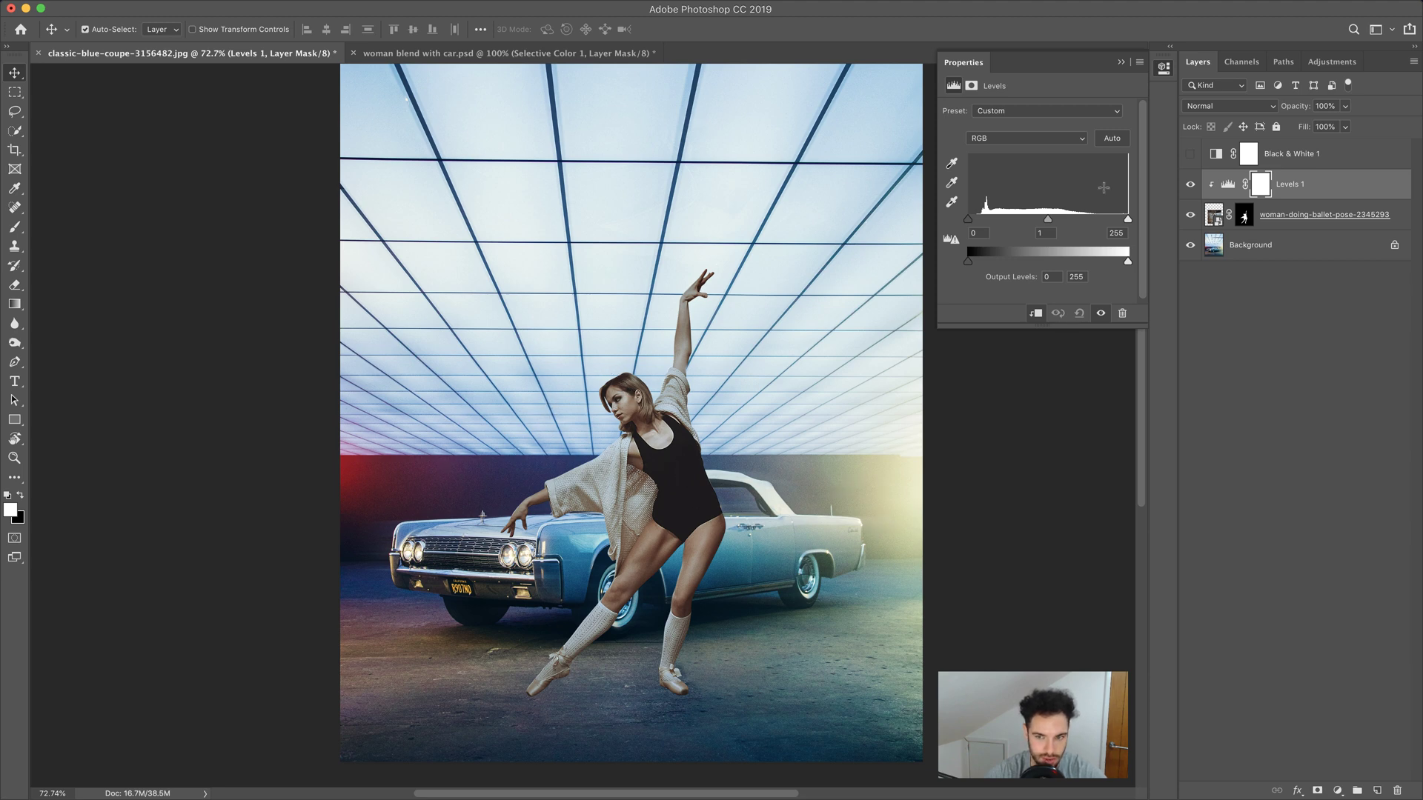
left_click(1191, 155)
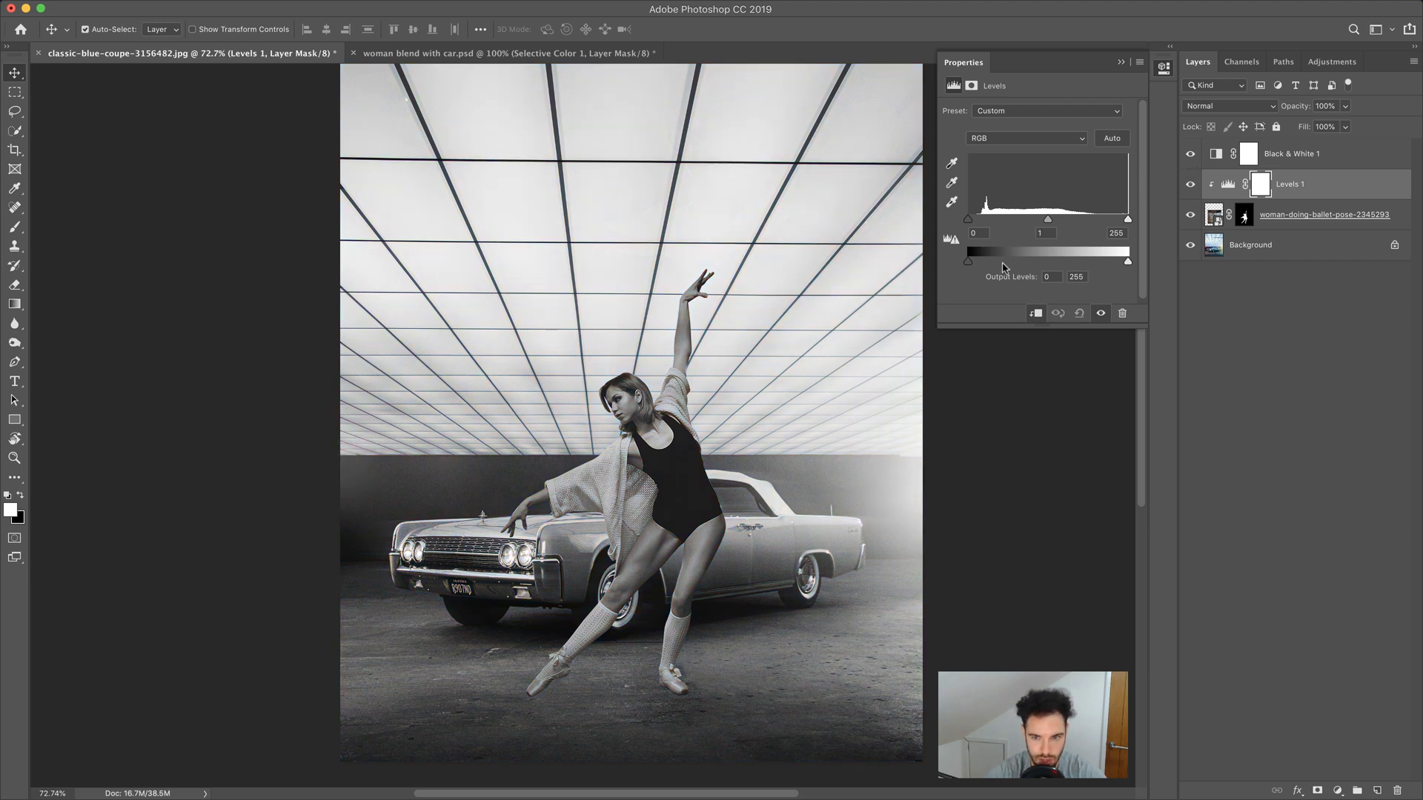
left_click_drag(970, 219, 977, 220)
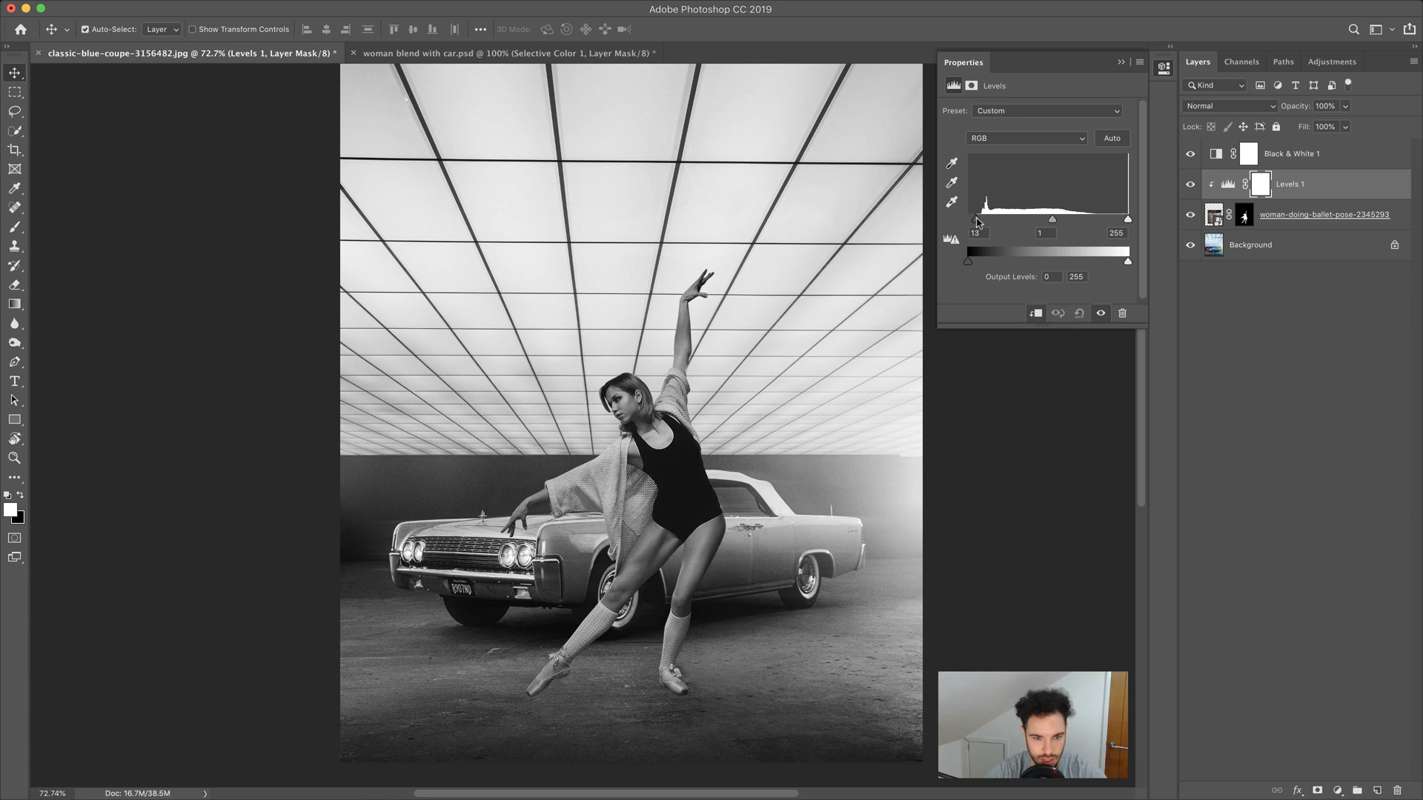
left_click_drag(1128, 220, 1124, 220)
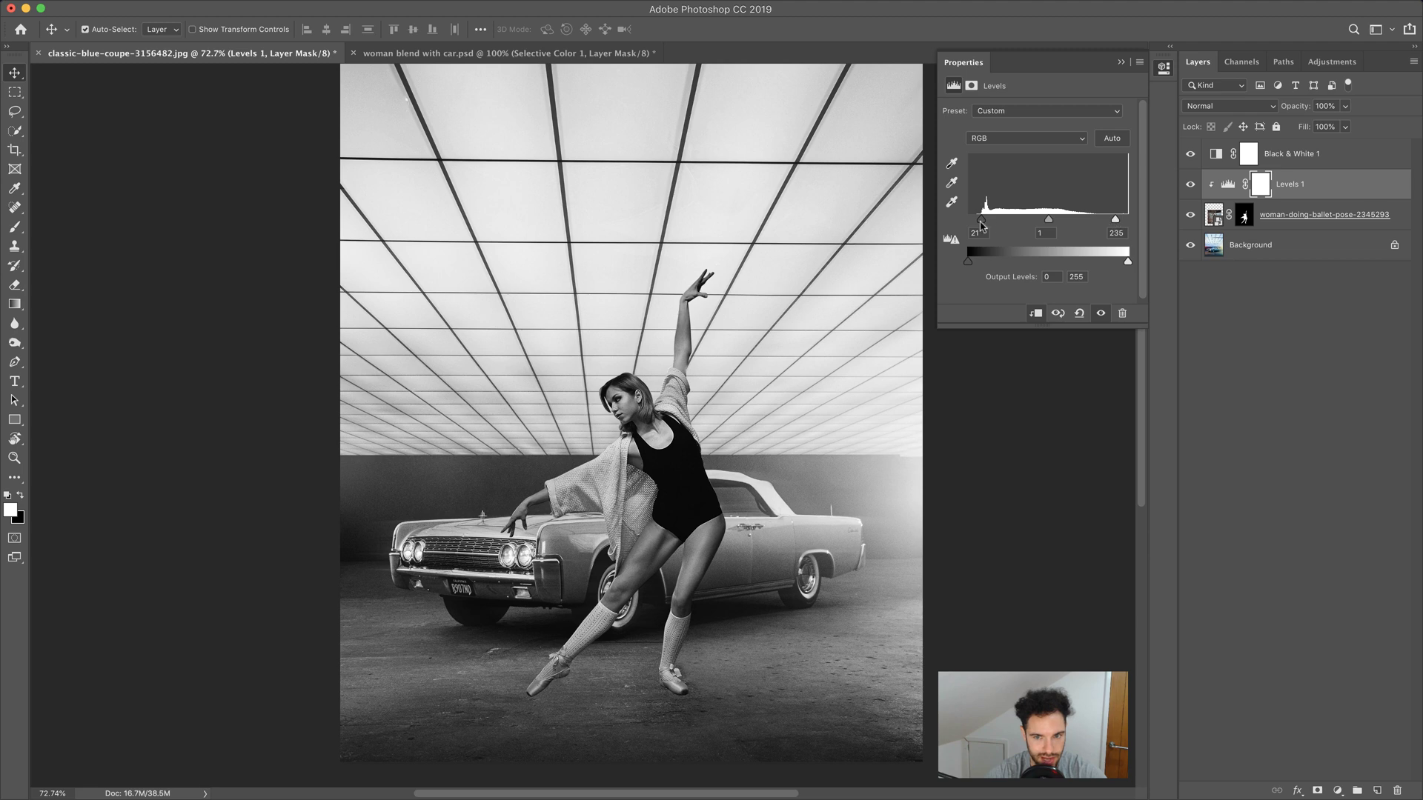
left_click_drag(1116, 223, 1119, 222)
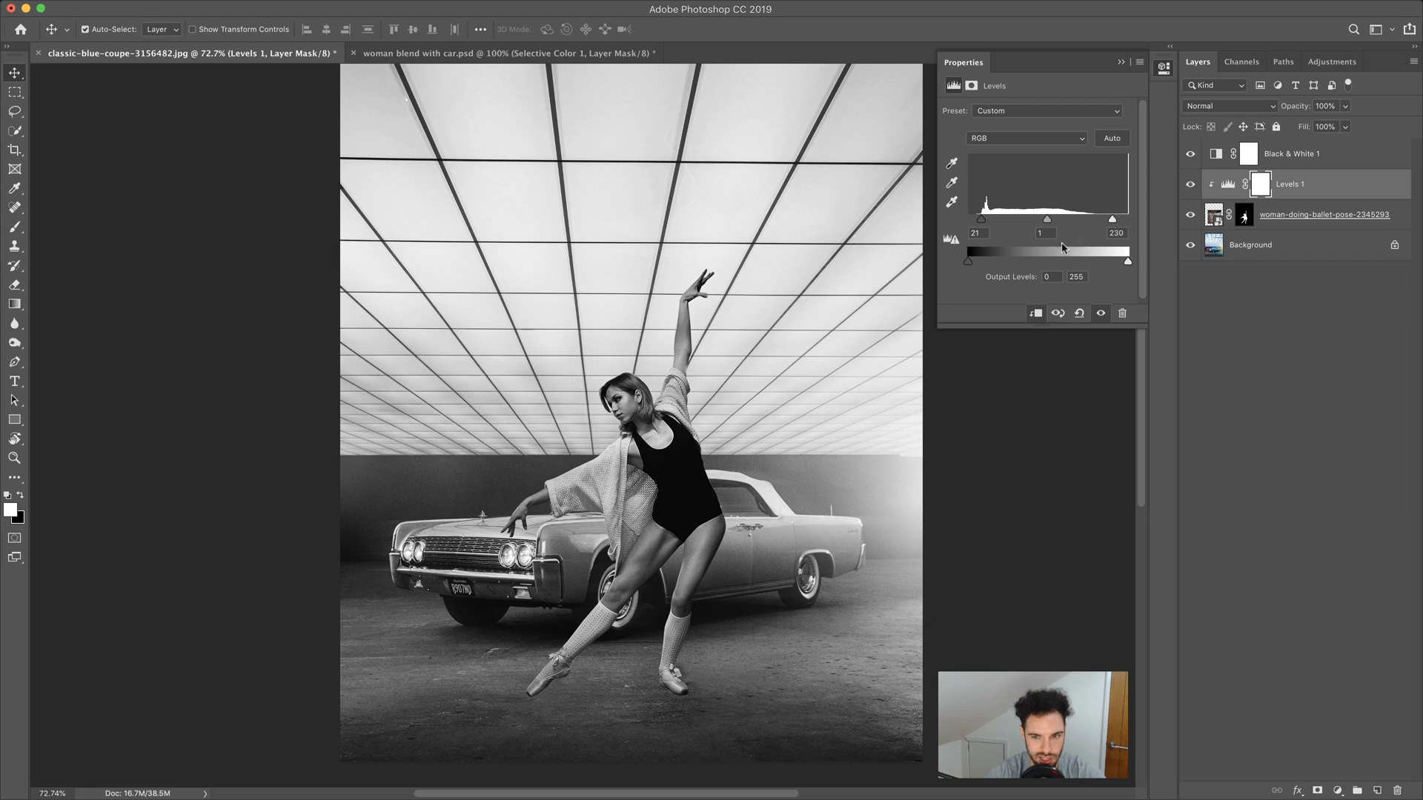
left_click_drag(1044, 223, 1039, 222)
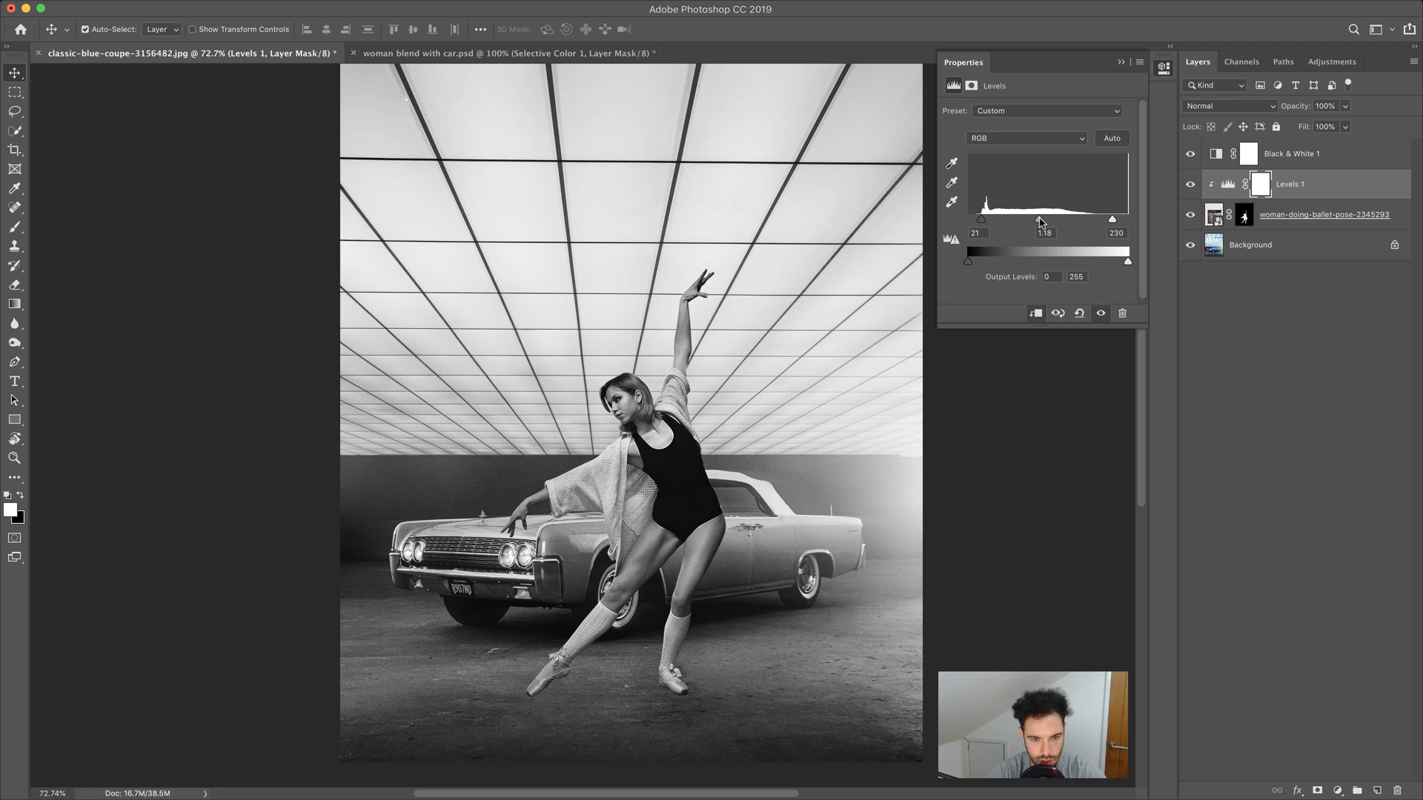
Step: Hide the Black & White layer and compare the woman in colour with and without the Levels adjustment
left_click(1189, 155)
left_click(1190, 186)
left_click(1190, 185)
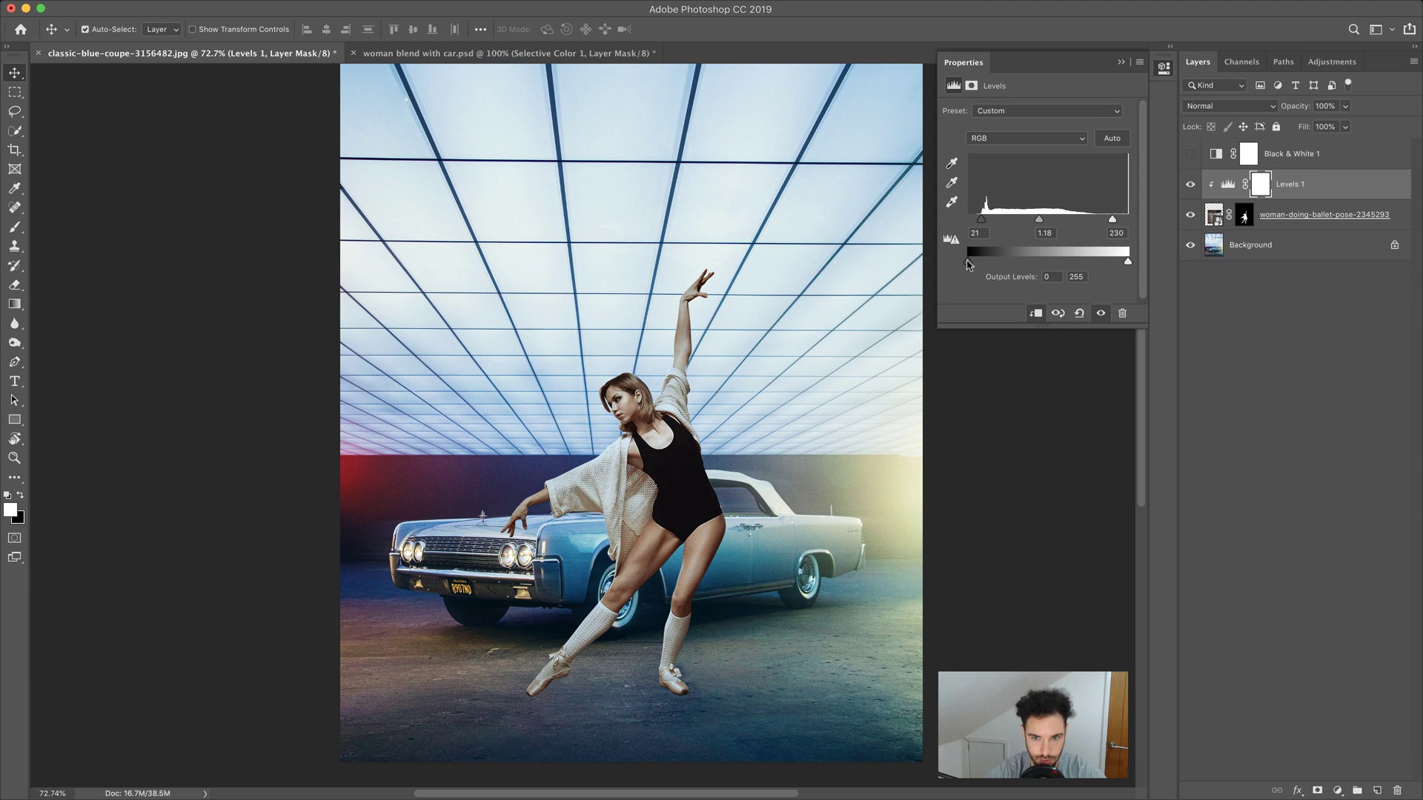
Step: Try shifting the black and white output levels of the Levels adjustment, returning them to 0 and 255
left_click_drag(975, 264, 966, 264)
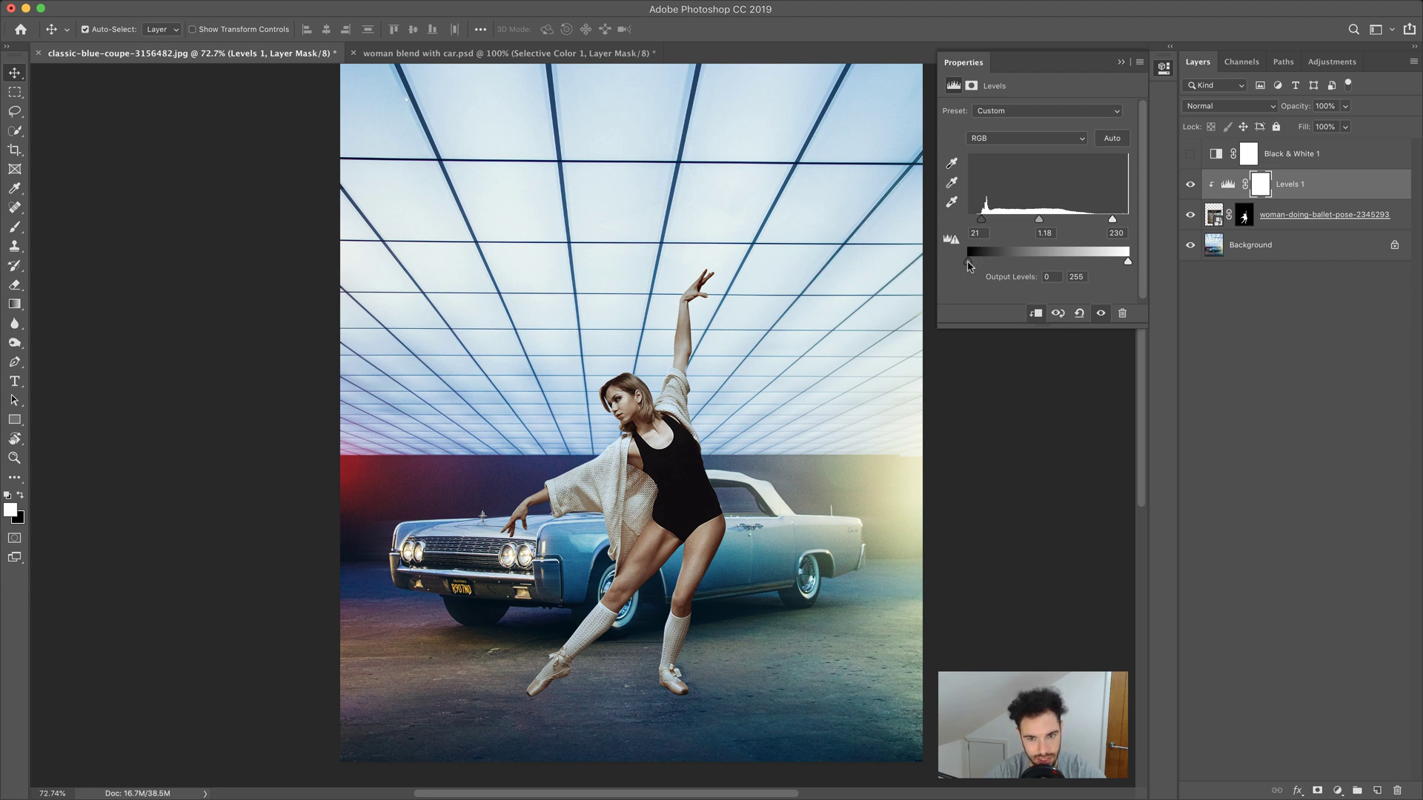
mouse_move(972, 265)
left_mouse_down()
mouse_move(993, 262)
mouse_move(963, 265)
left_mouse_up()
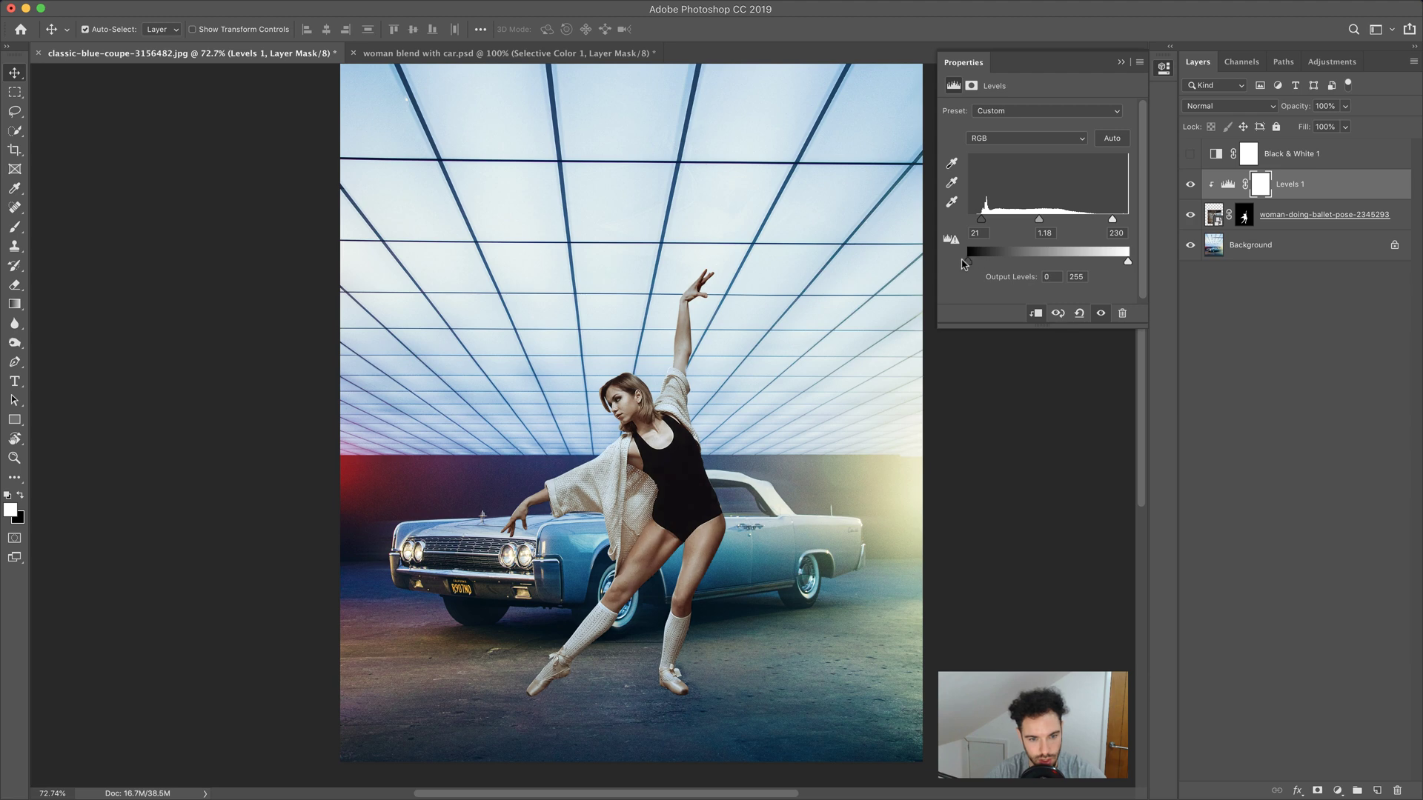
mouse_move(1121, 264)
left_mouse_down()
mouse_move(1103, 265)
mouse_move(1140, 264)
left_mouse_up()
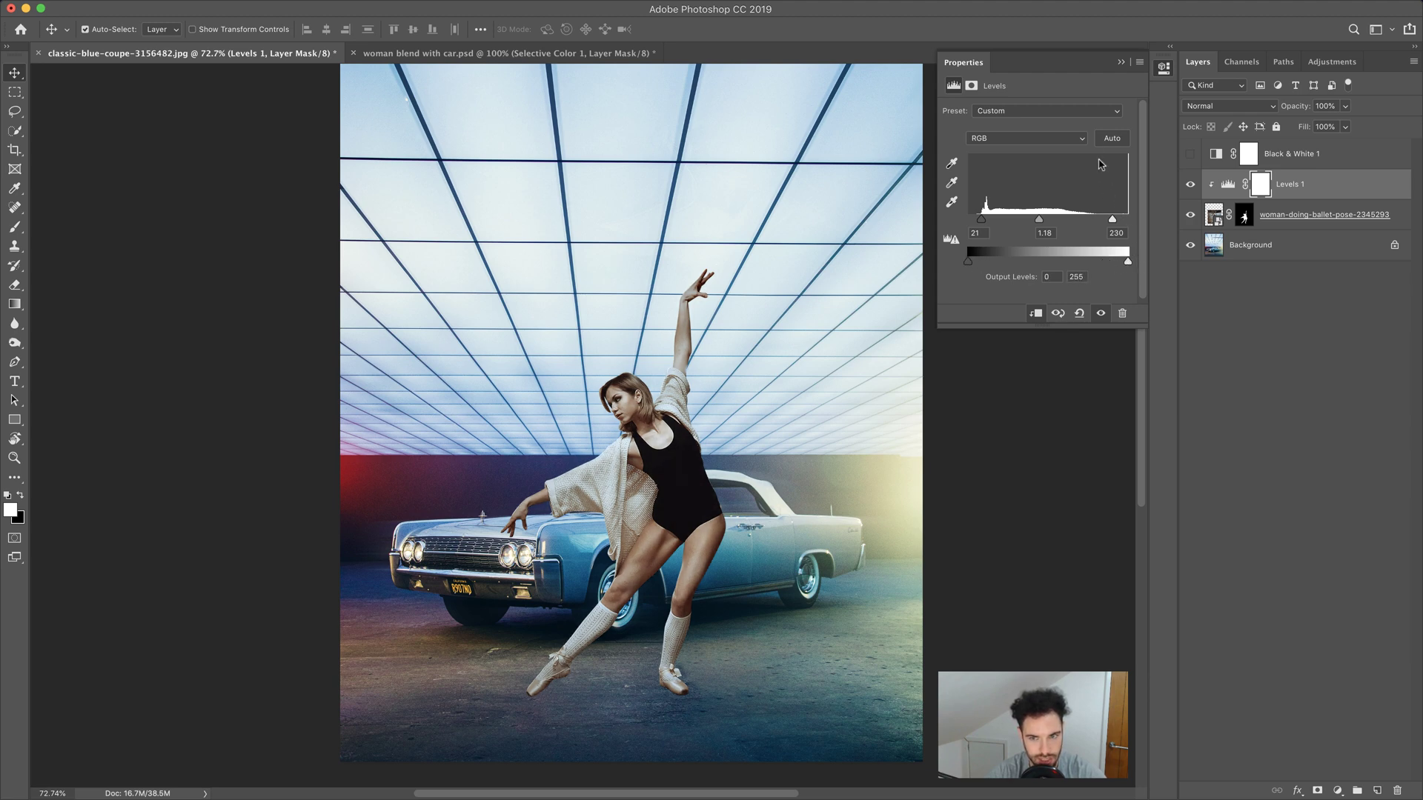
Step: Create a layer group named "Help layers" at the top of the stack and move the Black & White layer into it
left_click(1122, 63)
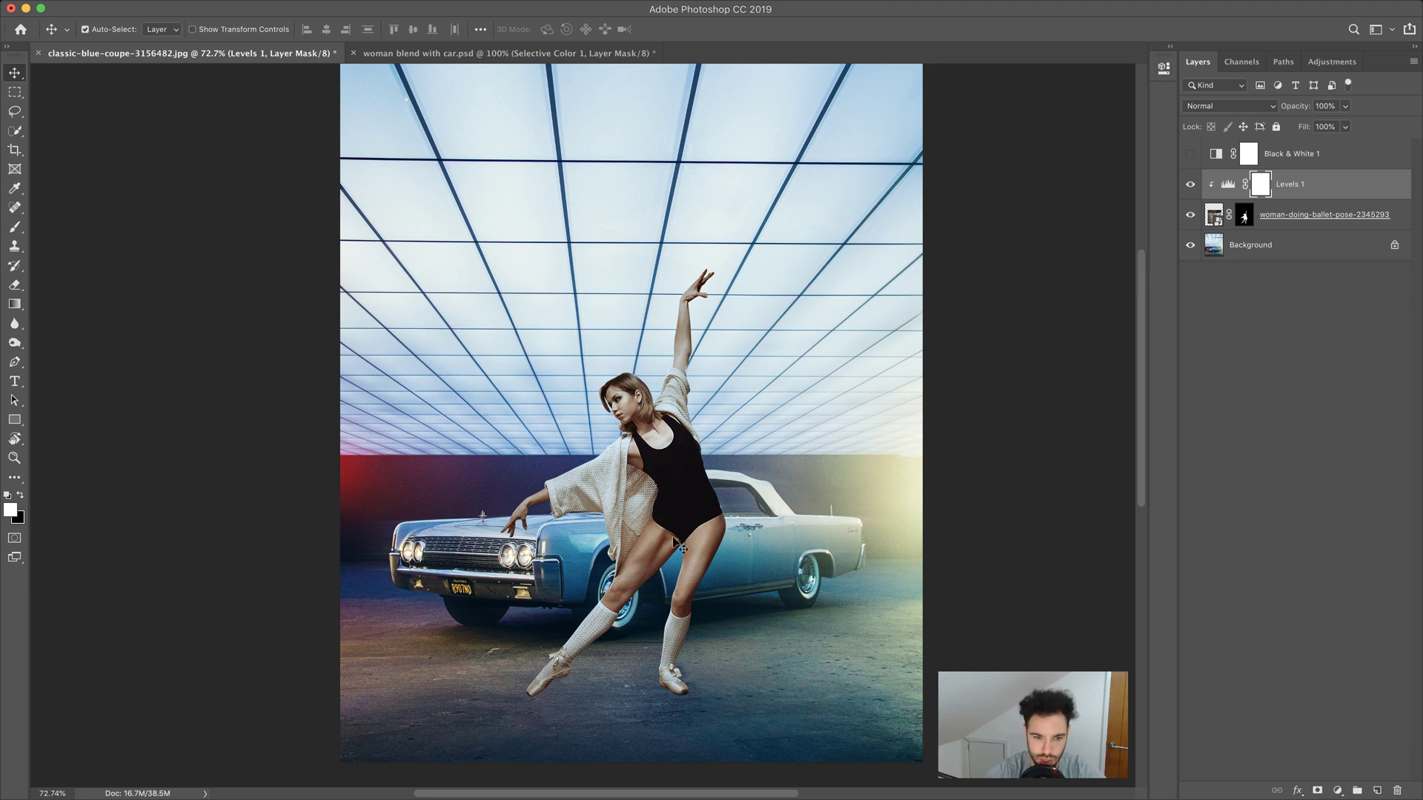
left_click(1344, 155)
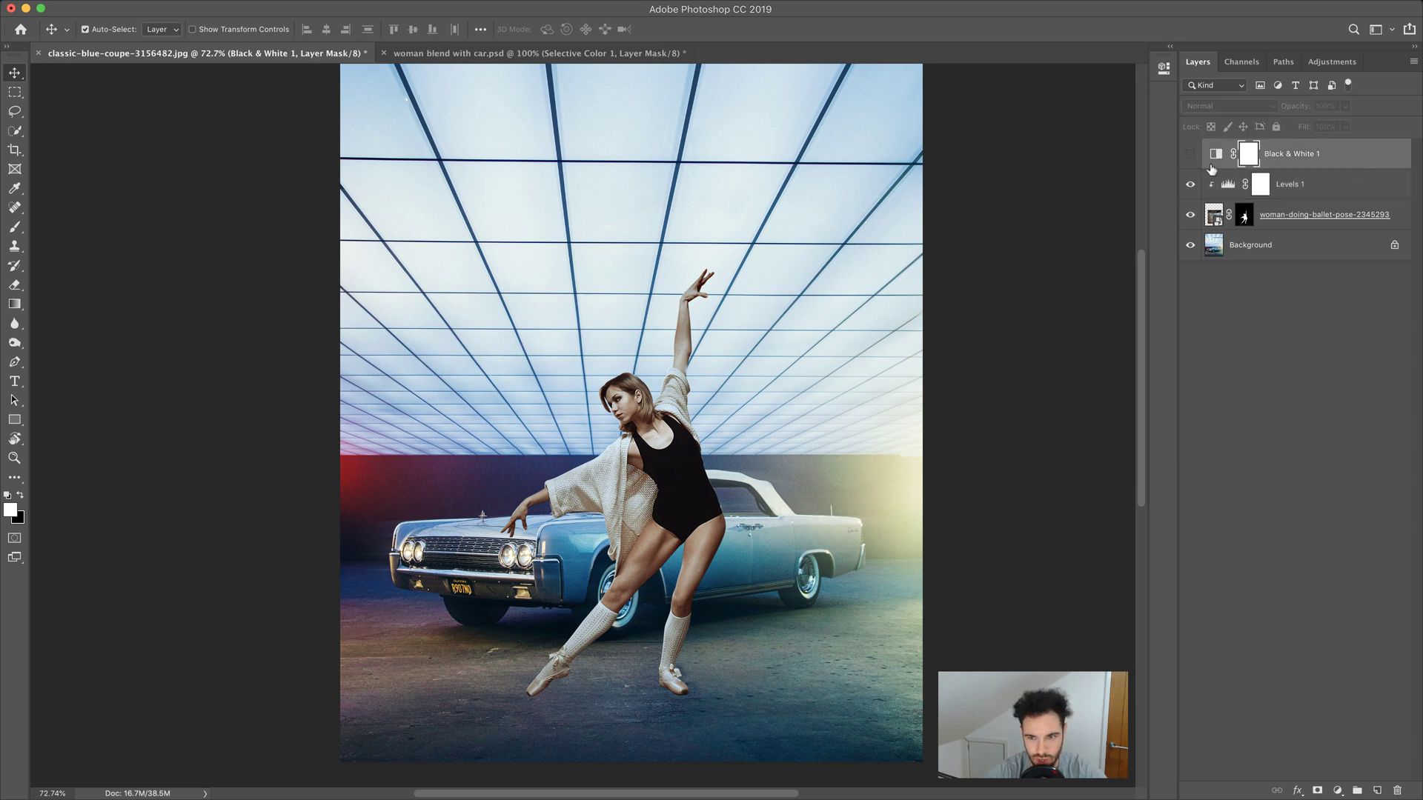
left_click(1357, 791)
double_click(1244, 148)
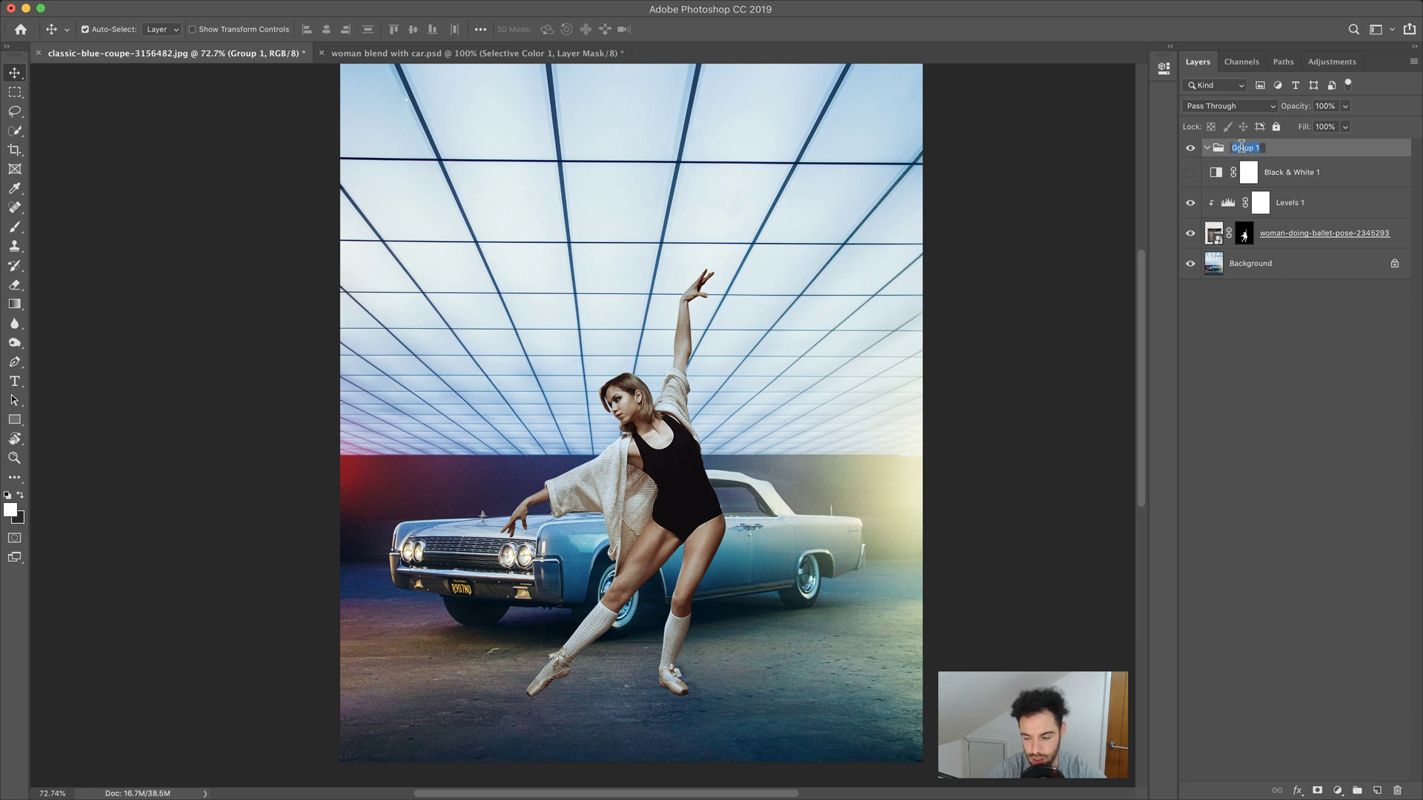
key("BackSpace")
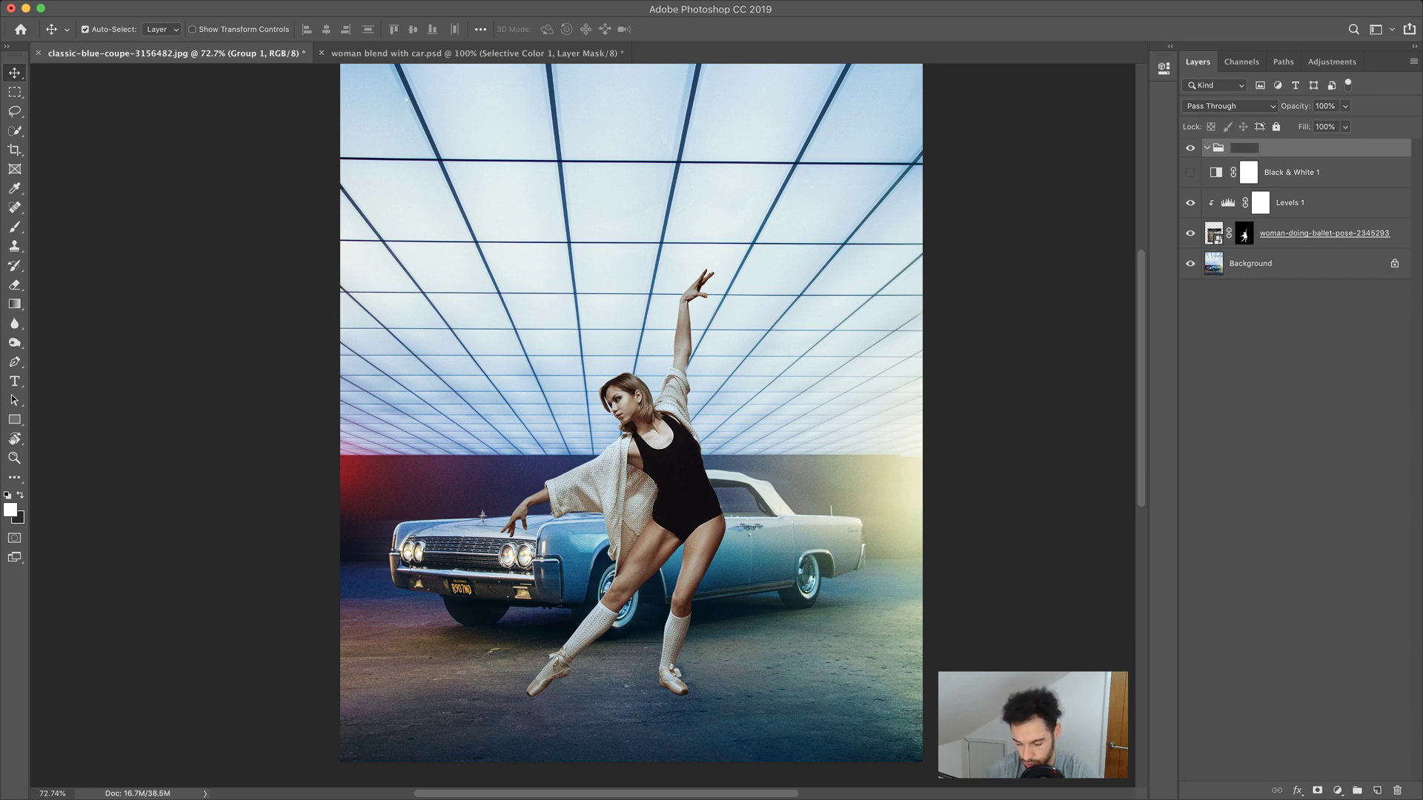
type("Help layers")
key("Return")
left_click_drag(1292, 175, 1290, 148)
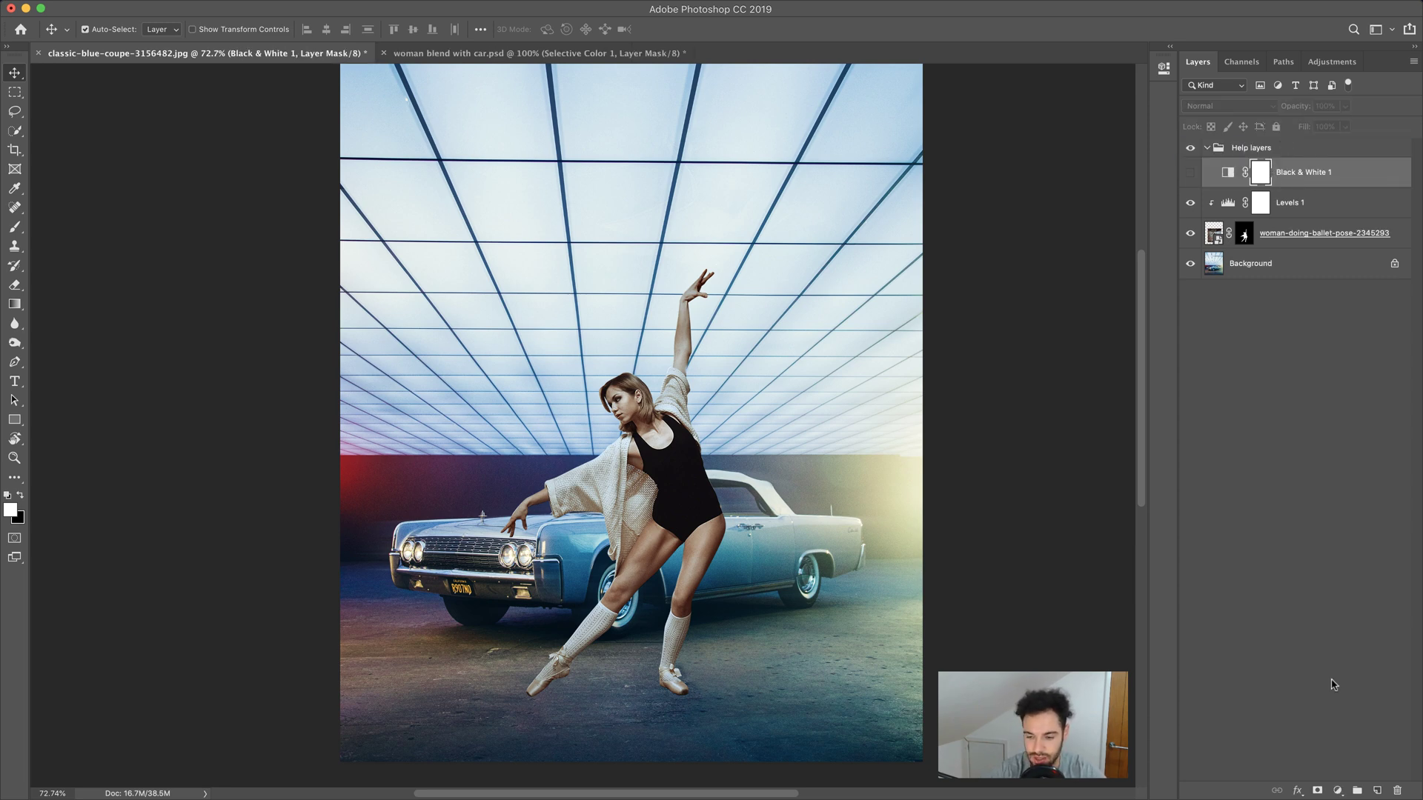
Step: Add a Selective Color adjustment layer above Black & White in the Help layers group and set Black to -100% for Reds
left_click(1338, 791)
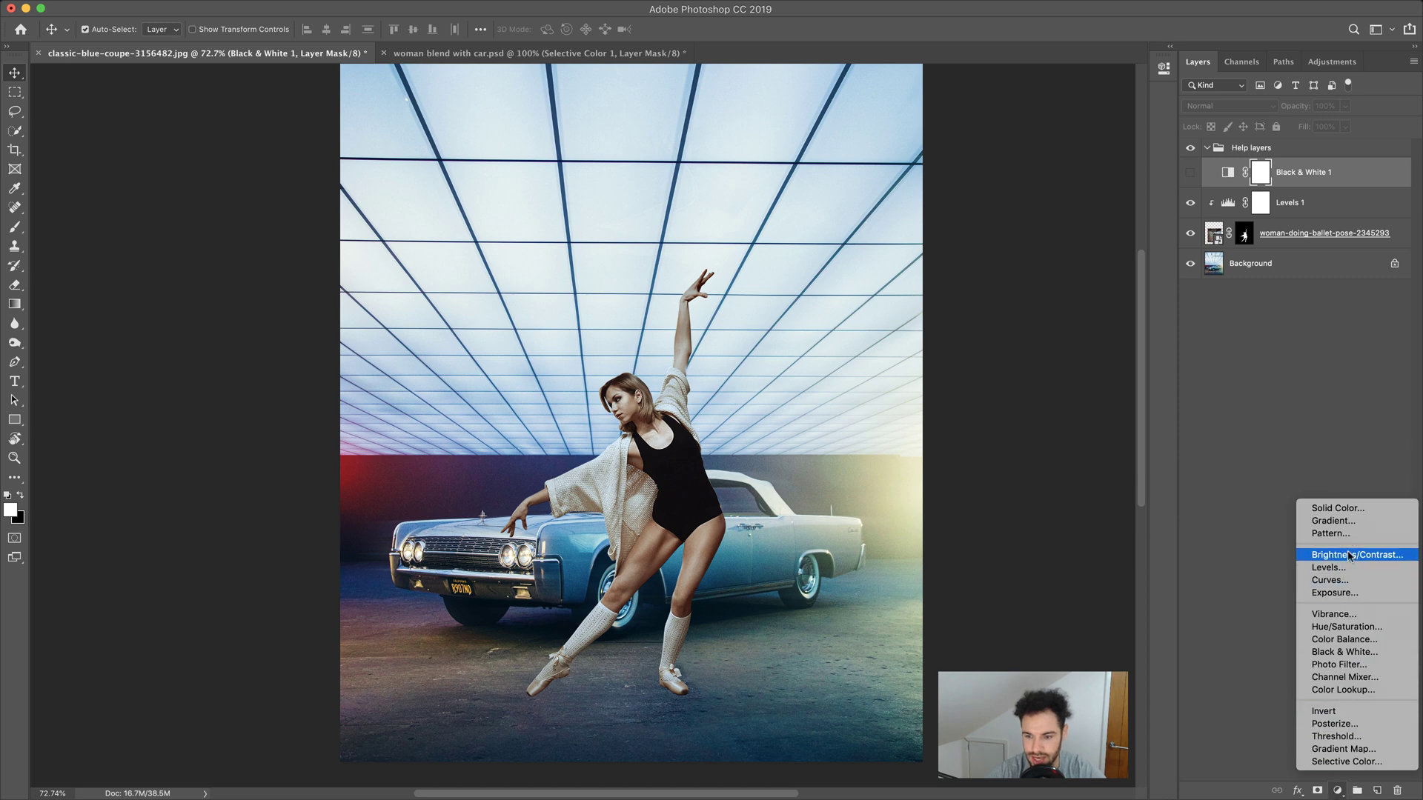
left_click(1347, 761)
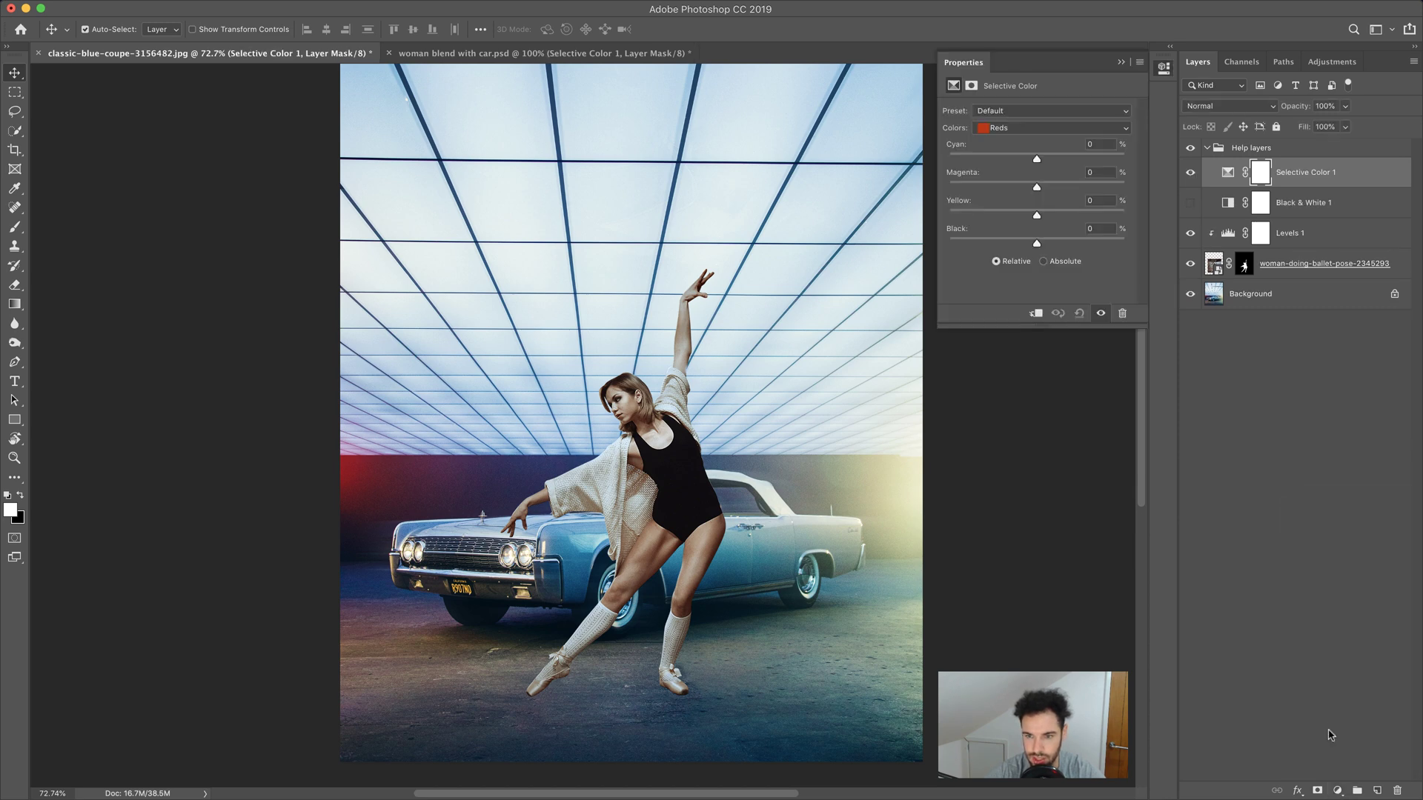
left_click(1037, 127)
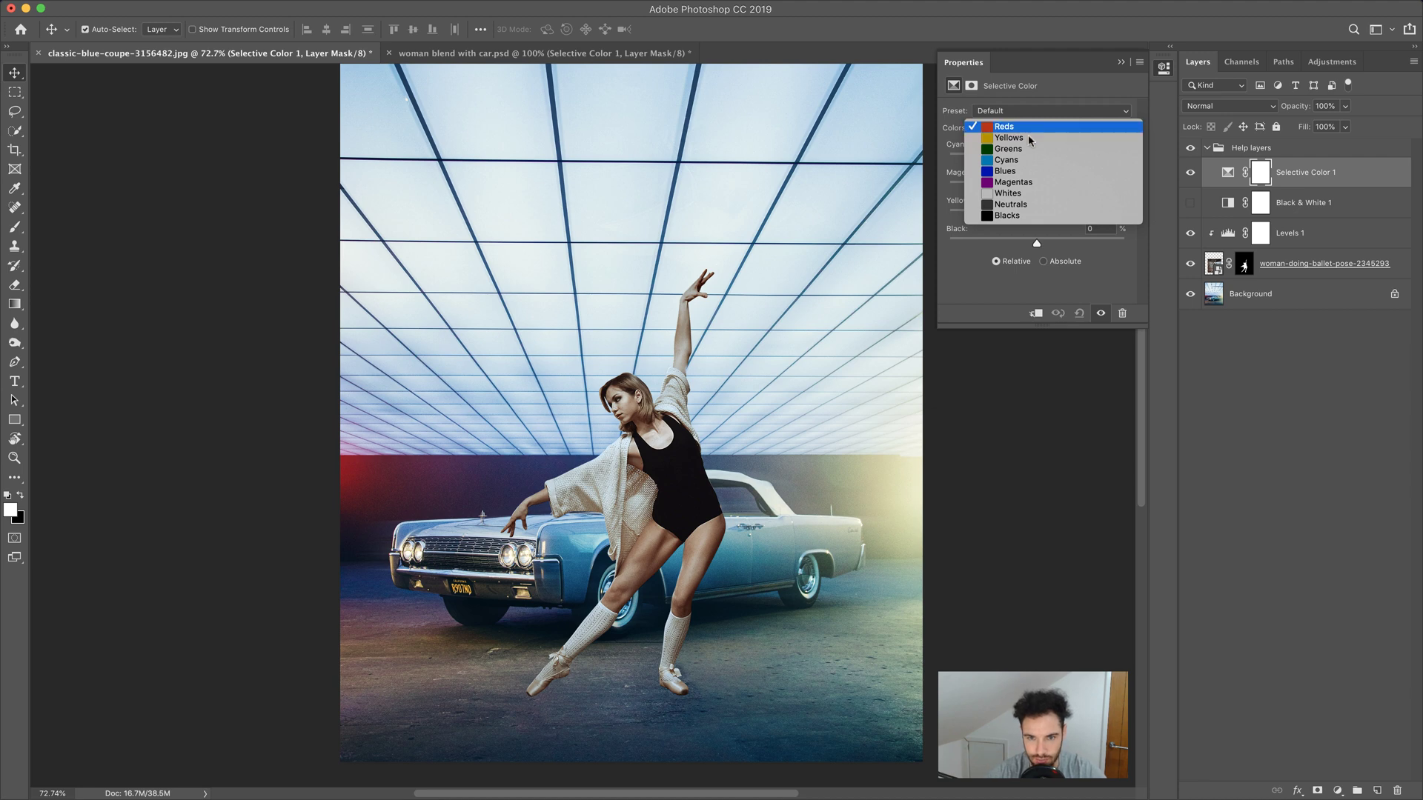
left_click(1037, 248)
left_click_drag(1038, 243, 950, 244)
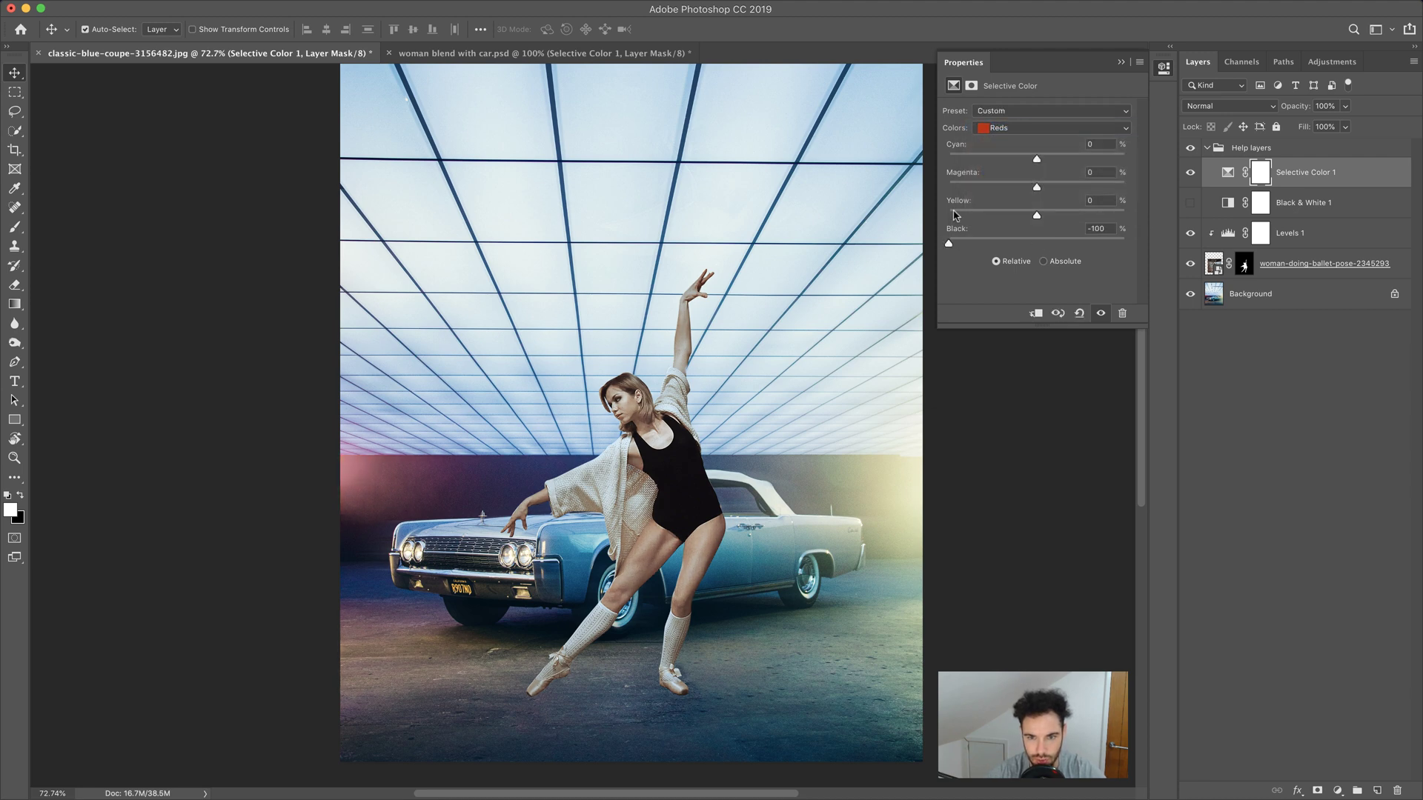
Step: Set Black to -100% for Yellows, Greens, Cyans, Blues and Magentas in the Selective Color adjustment
left_click(1001, 127)
left_click(1007, 139)
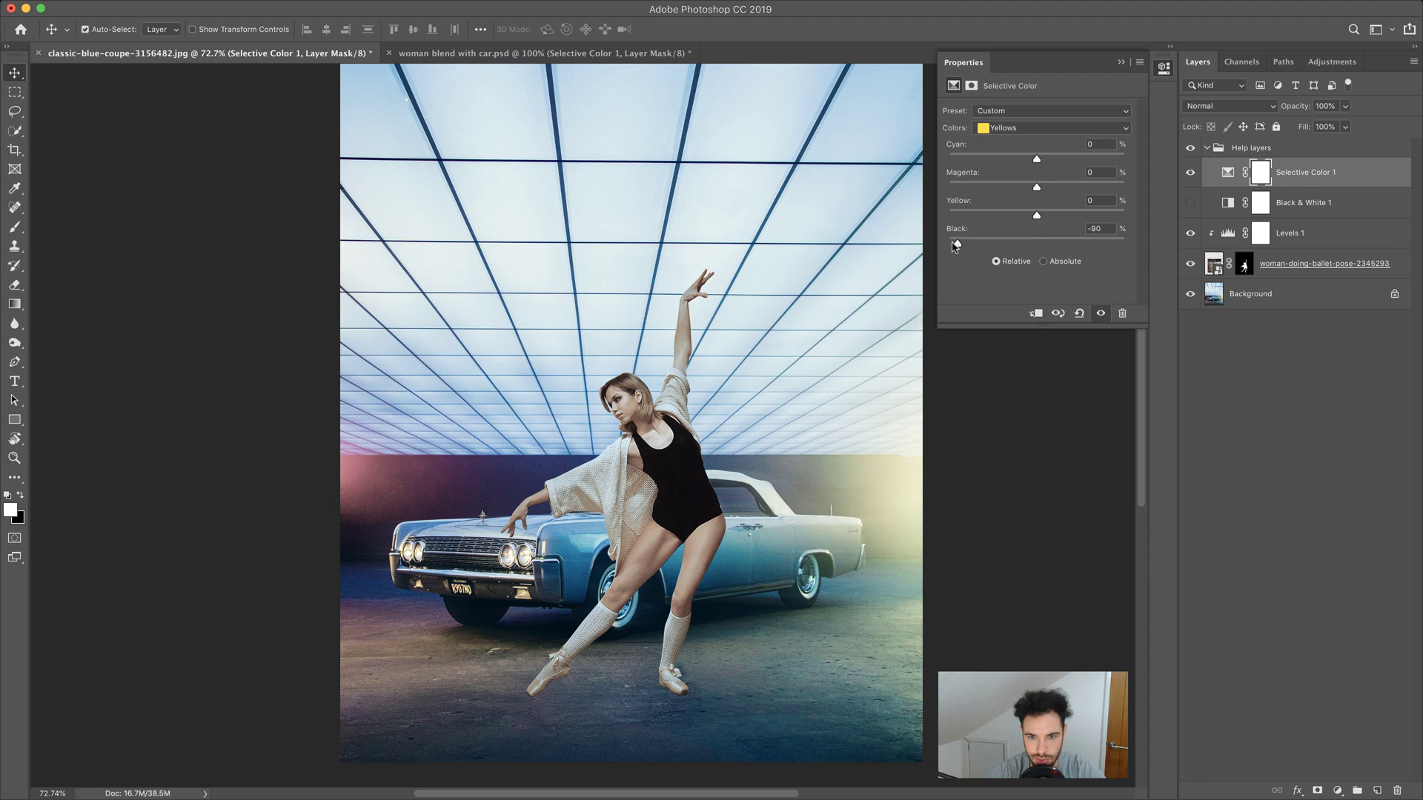
left_click(1008, 129)
left_click(1010, 139)
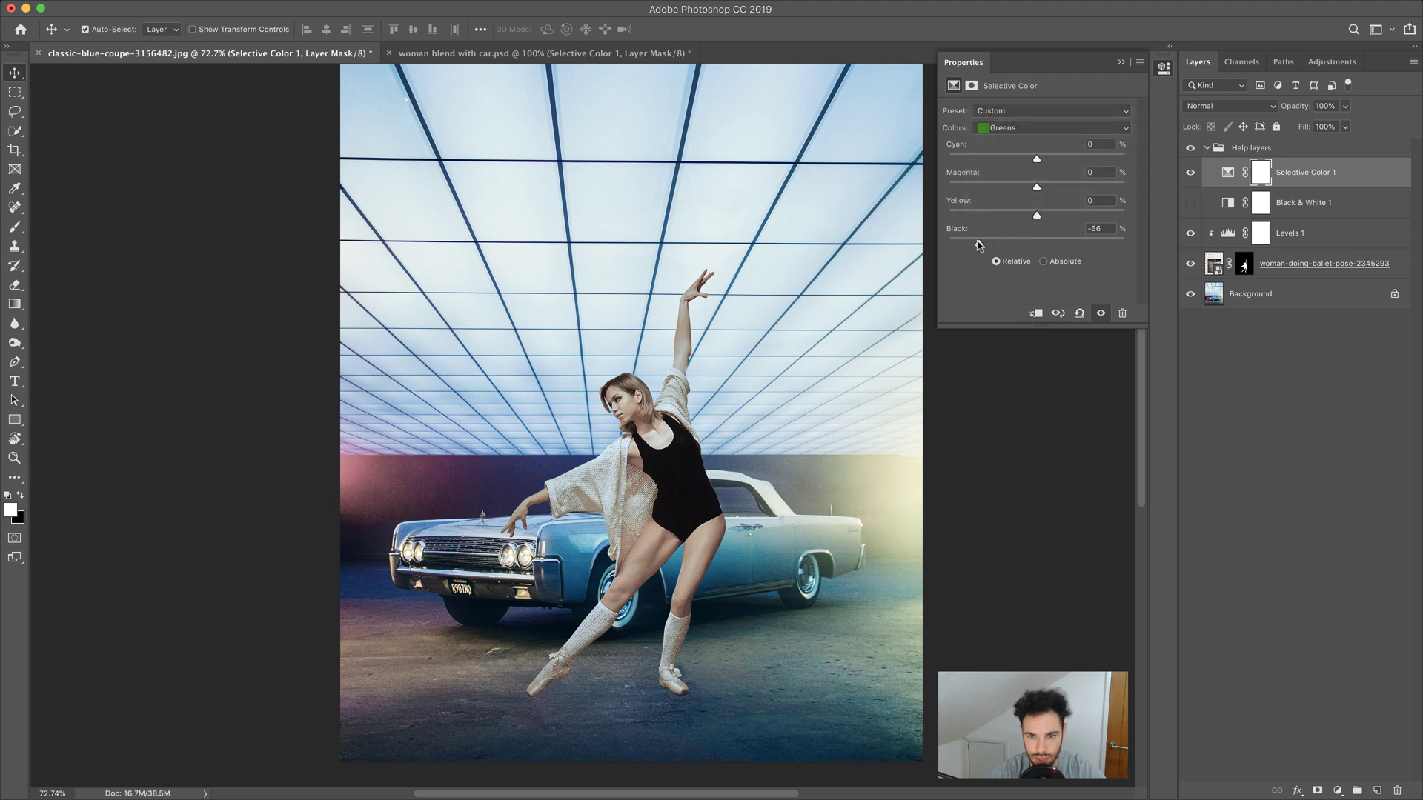
left_click(1005, 129)
left_click(1006, 139)
left_click_drag(982, 243, 949, 217)
left_click(1006, 129)
left_click(1005, 138)
left_click(1000, 129)
left_click(998, 139)
Step: Set Black to +100% for Whites, Neutrals and Blacks in the Selective Color adjustment
left_click(1006, 129)
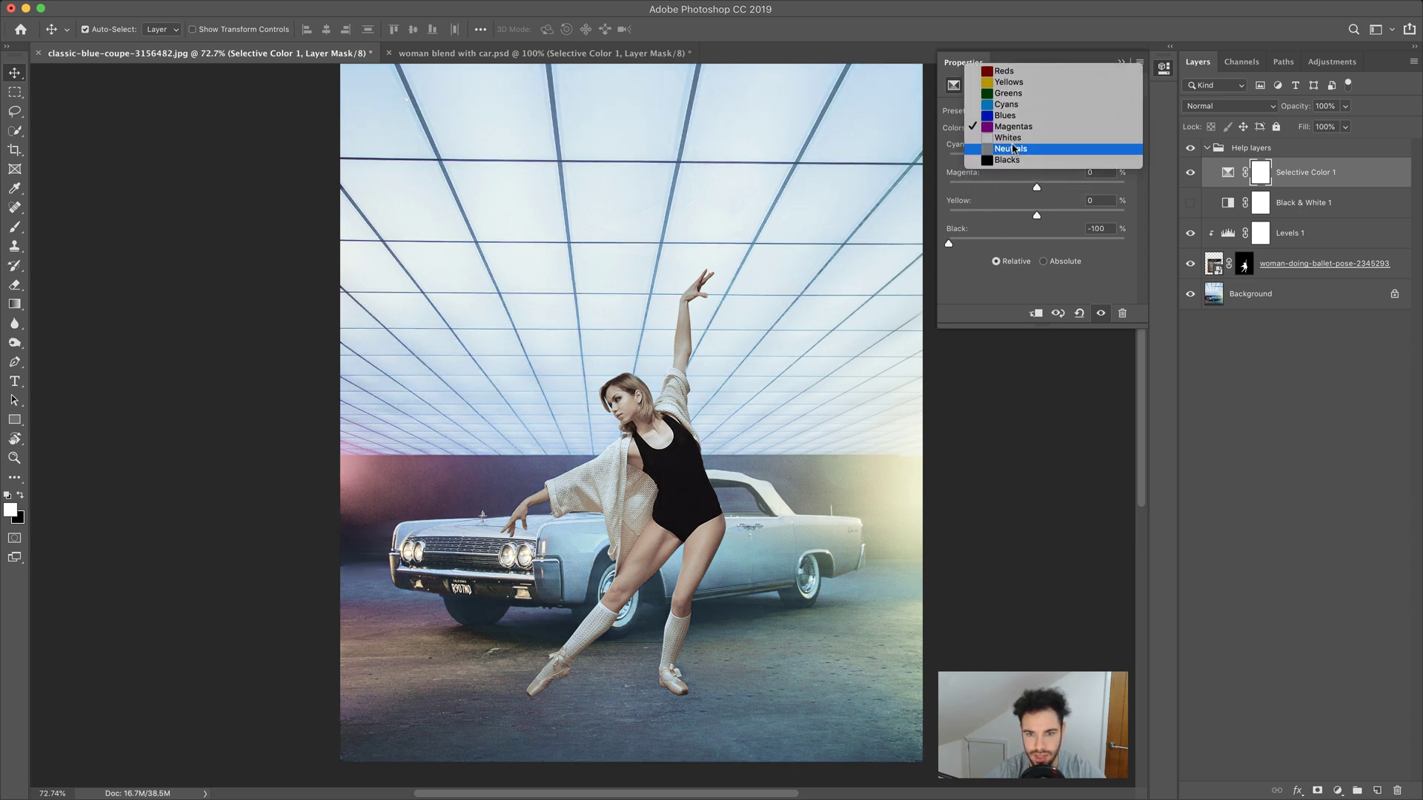
left_click(1012, 147)
left_click_drag(1037, 245, 1143, 245)
left_click(1027, 131)
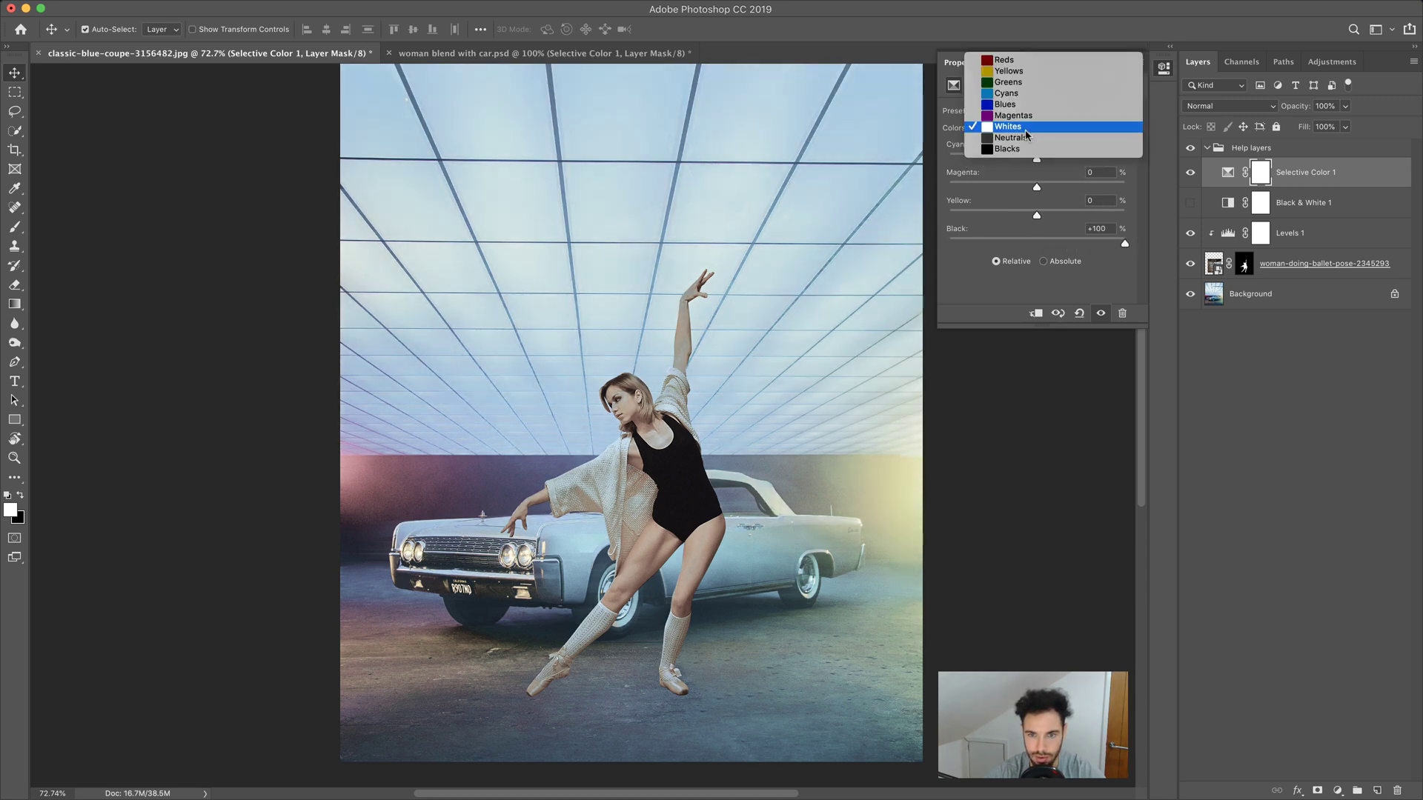
left_click(1029, 143)
left_click_drag(1034, 244, 1139, 246)
left_click(1028, 134)
left_click(1008, 137)
left_click_drag(1037, 243, 1127, 245)
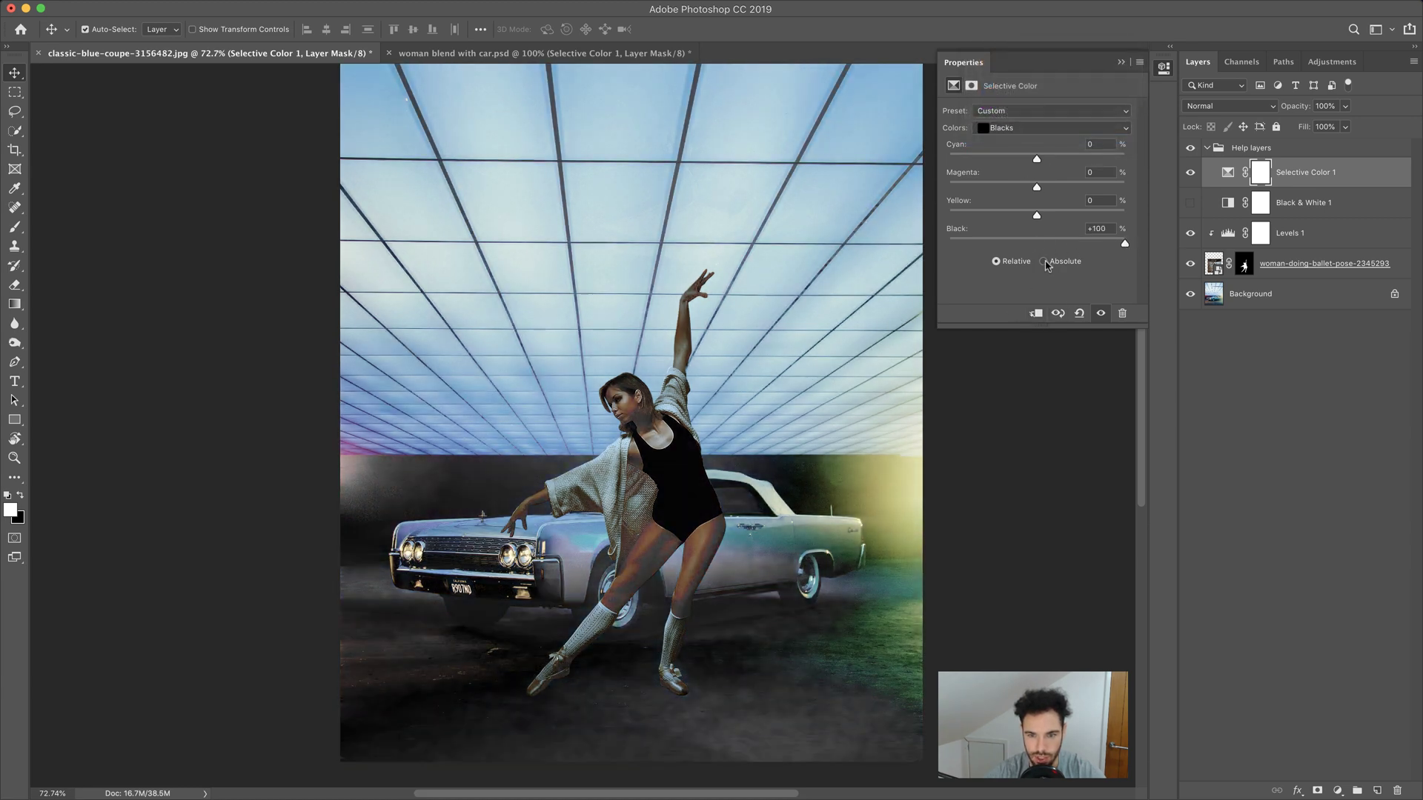
Step: Switch the Selective Color adjustment's method to Absolute and collapse its properties
left_click(1044, 263)
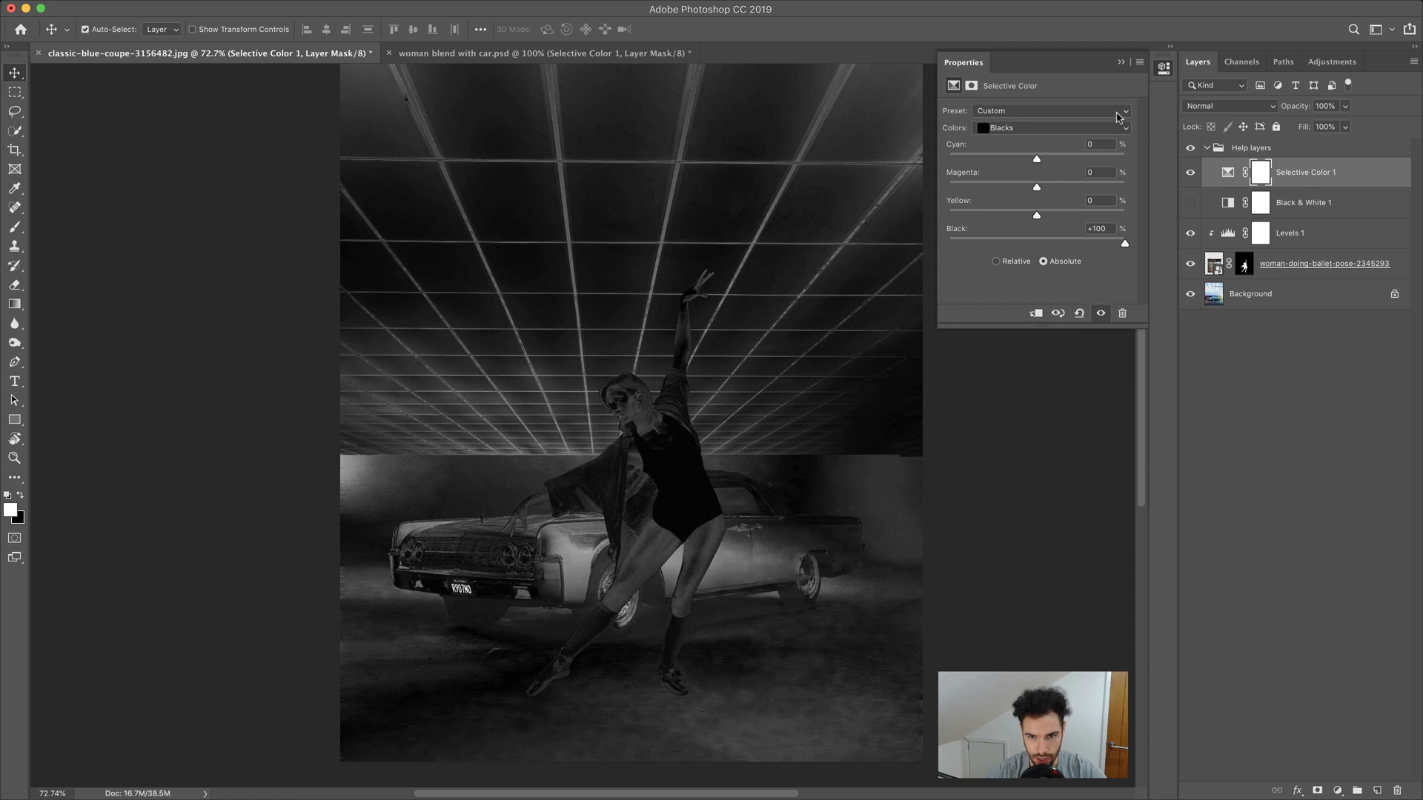
left_click(1140, 64)
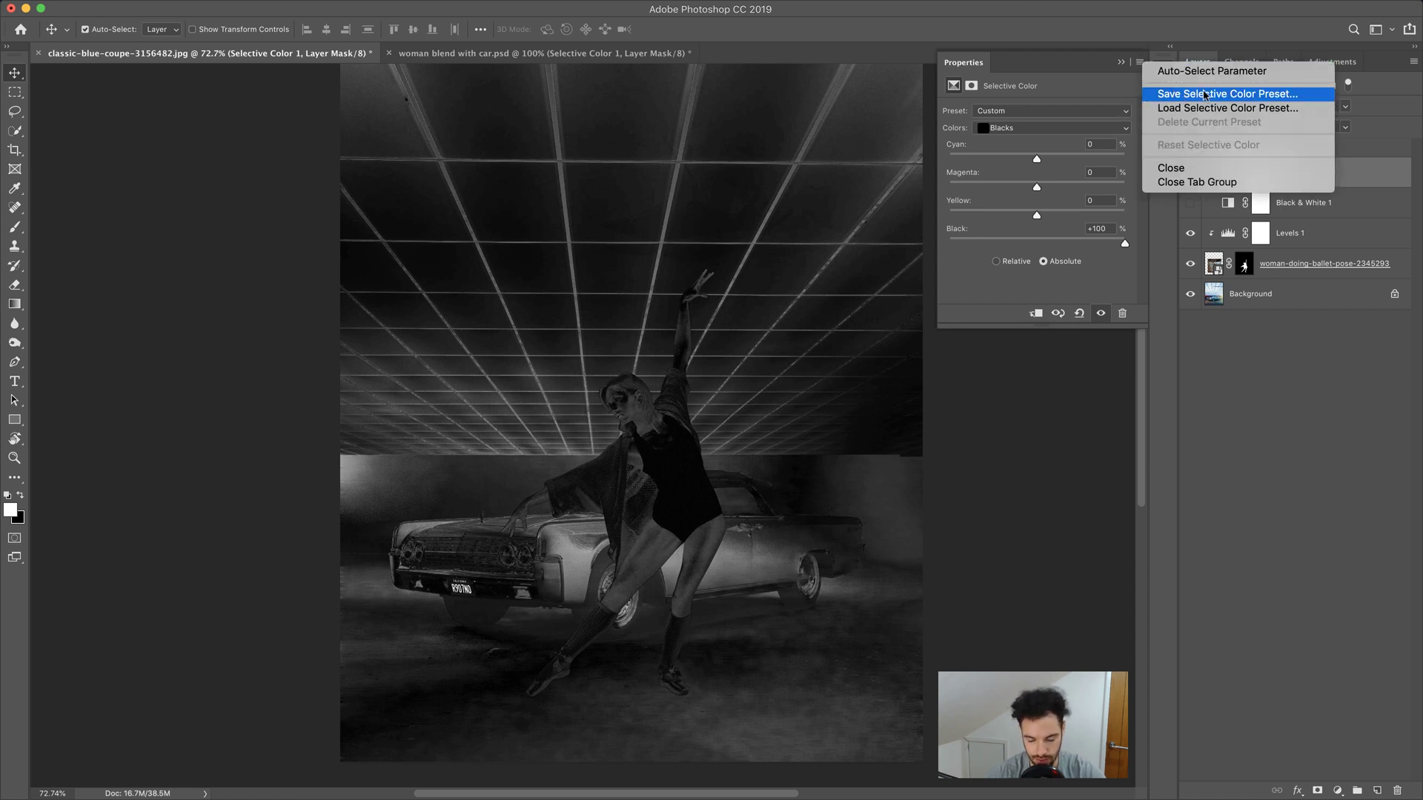
left_click(1124, 65)
left_click(1122, 63)
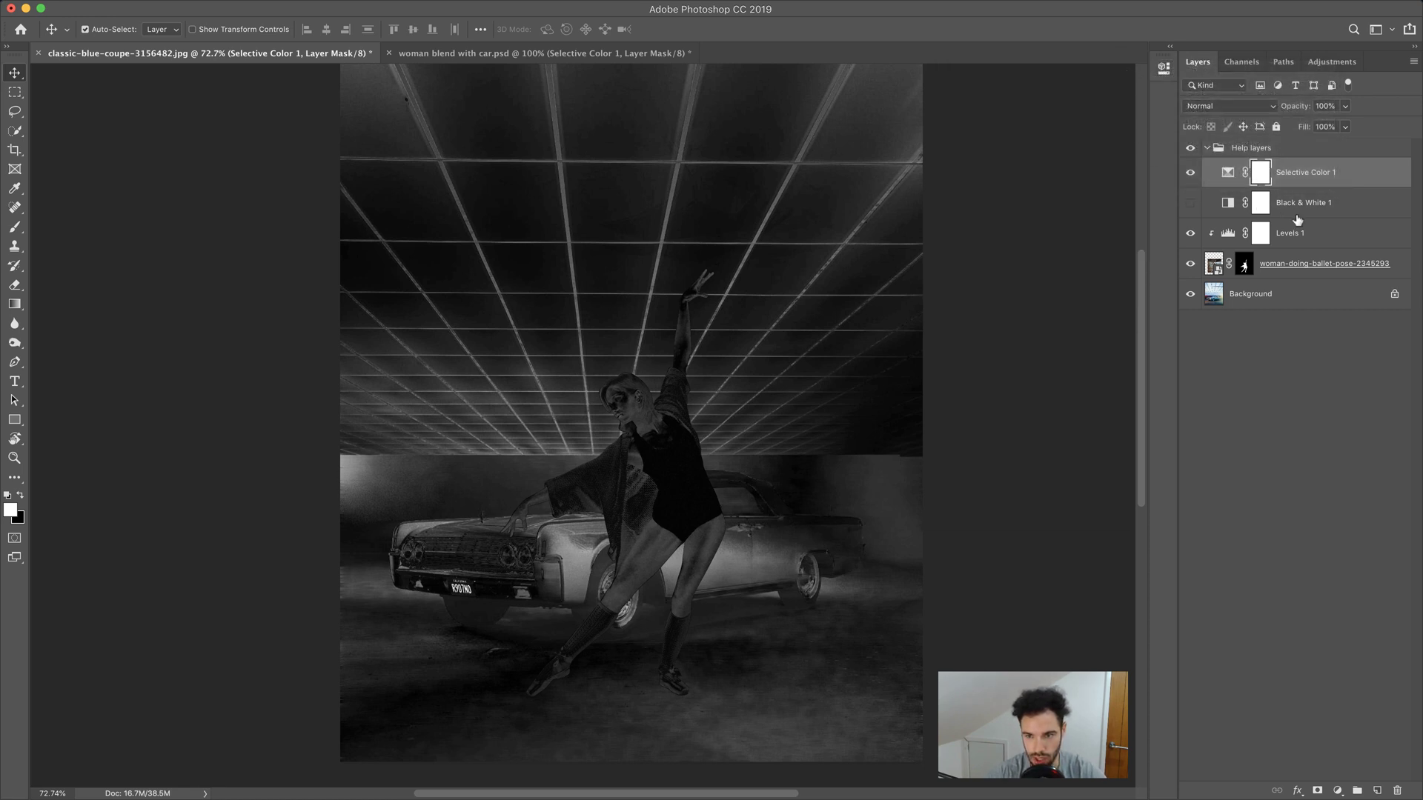
Step: Add a Hue/Saturation adjustment layer above Levels 1 and clip it to the woman
left_click(1329, 236)
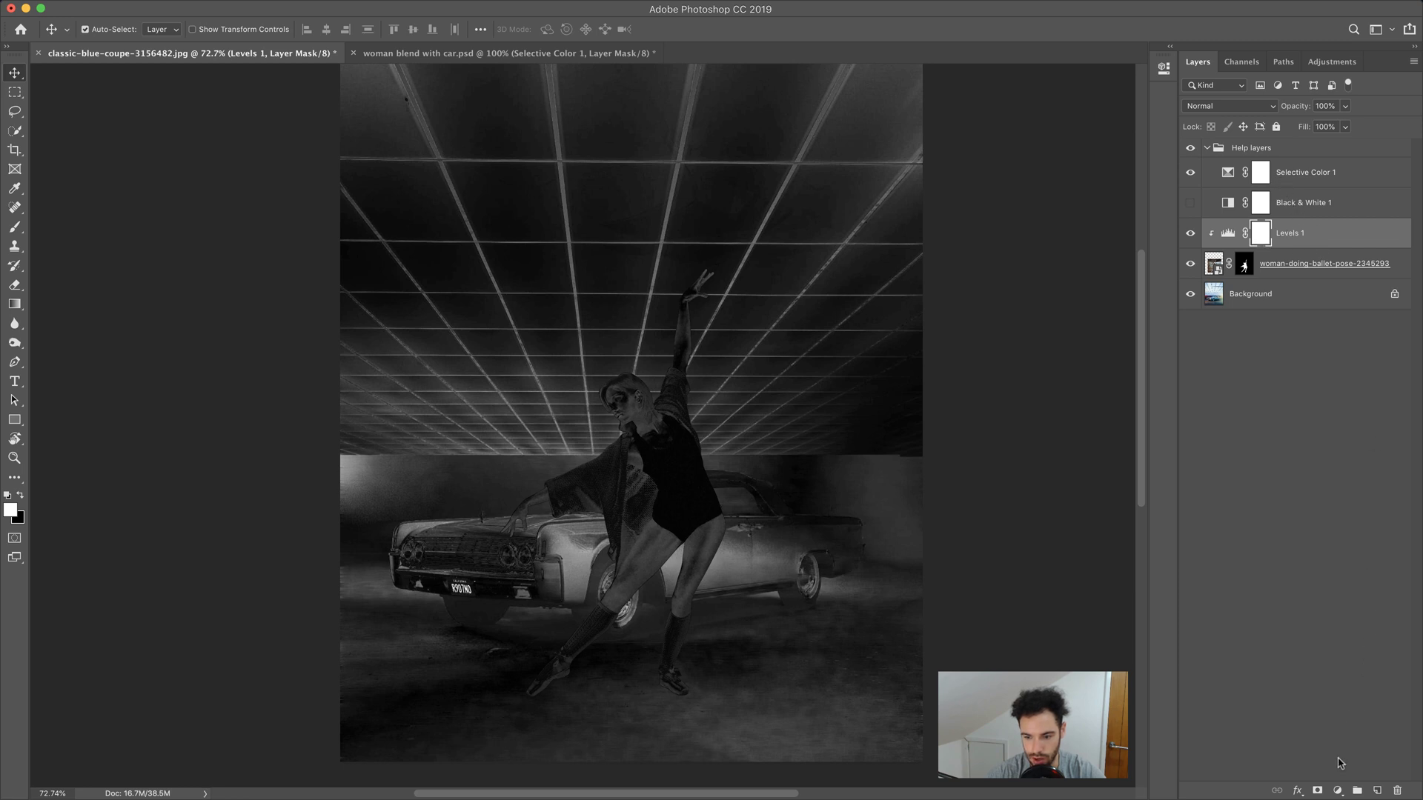
left_click(1338, 791)
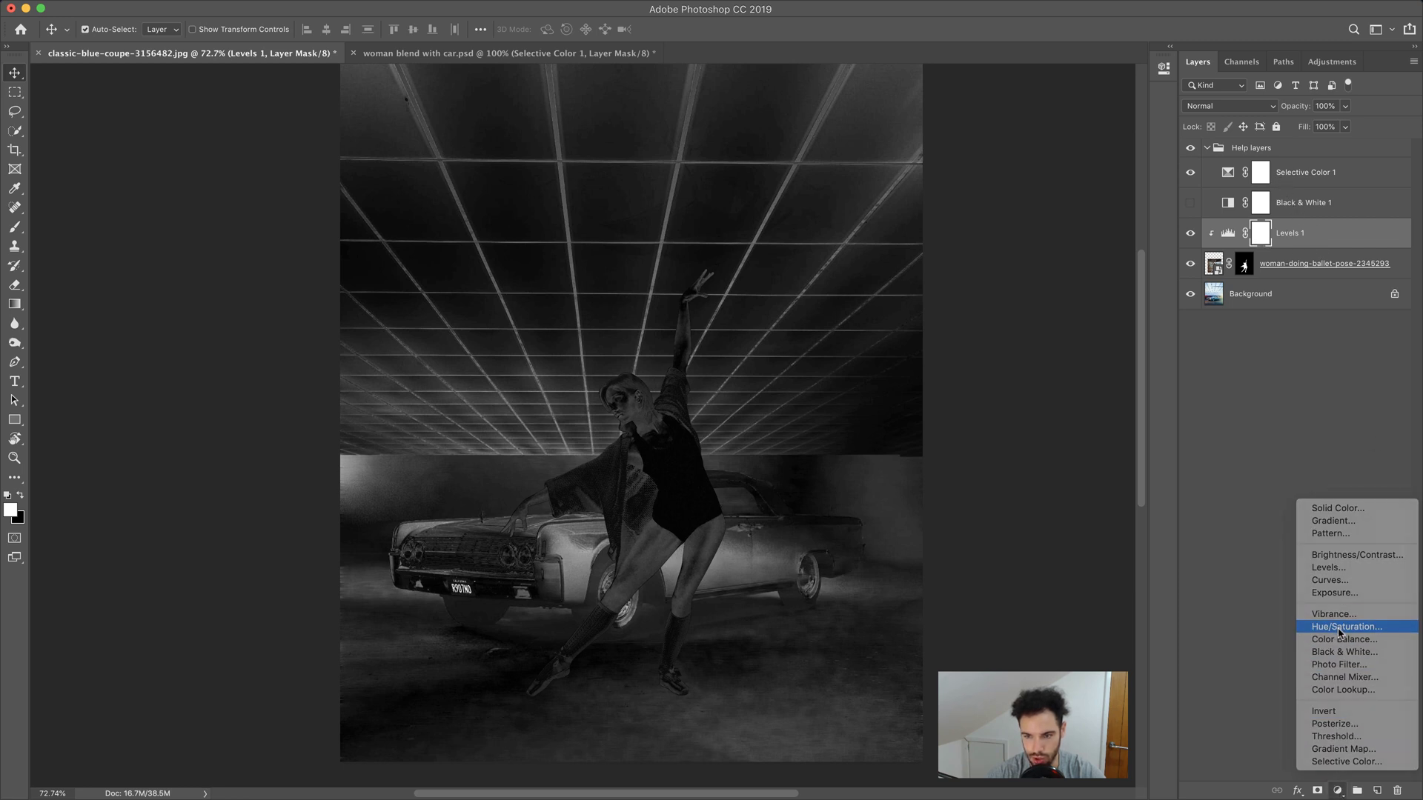
left_click(1340, 627)
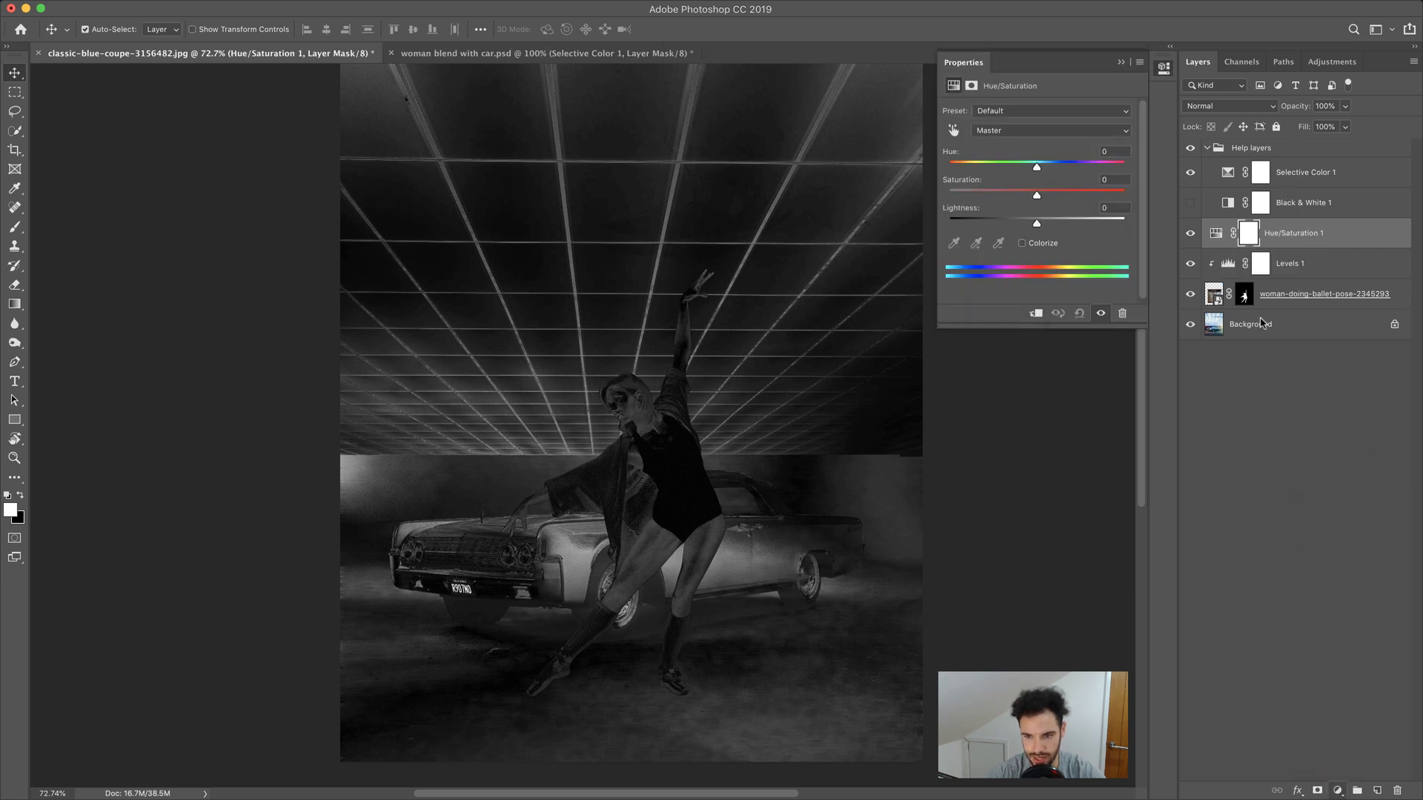
left_click(1036, 315)
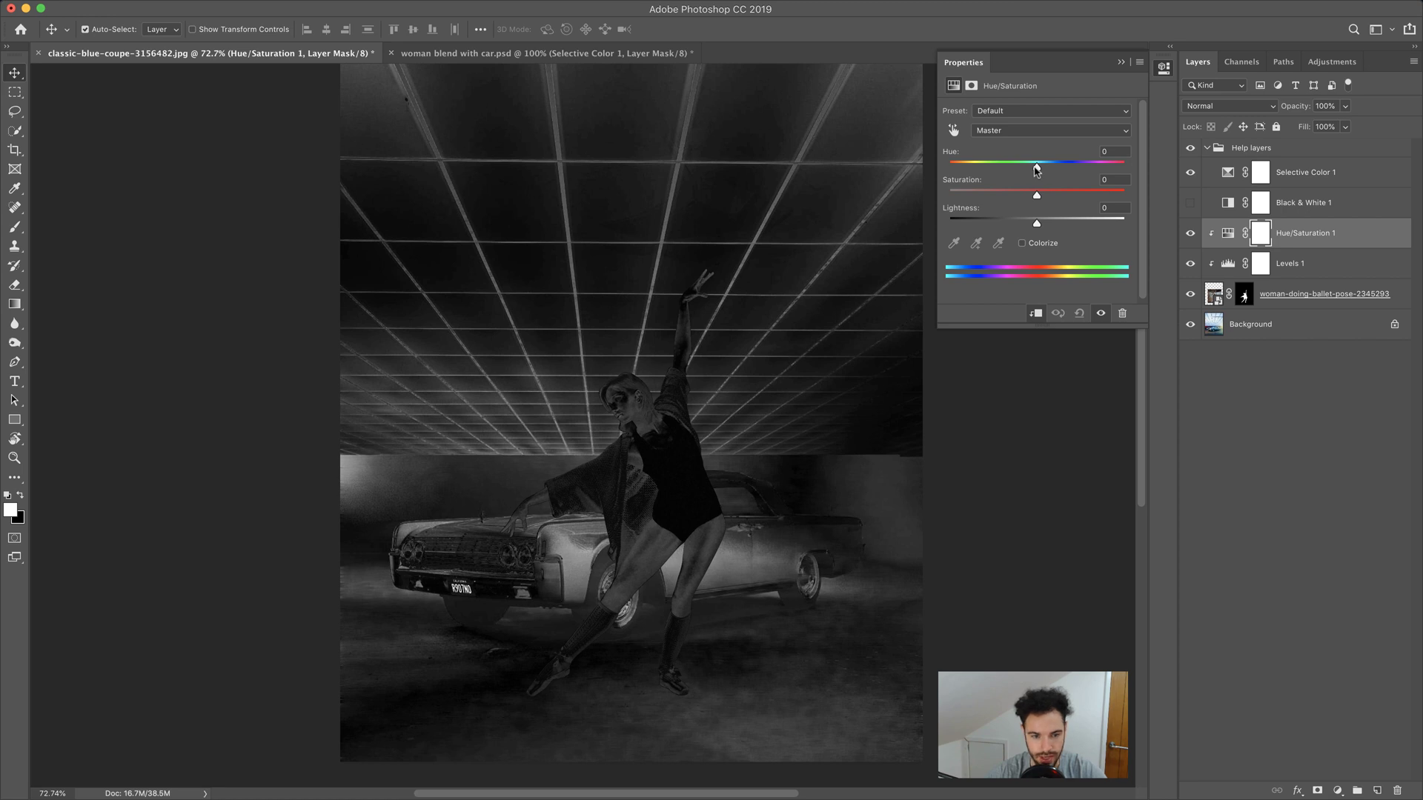
Step: Check the composite with and without the Help layers group, and set the Reds saturation to -17 by targeted adjustment on the woman's thigh
left_click(1191, 151)
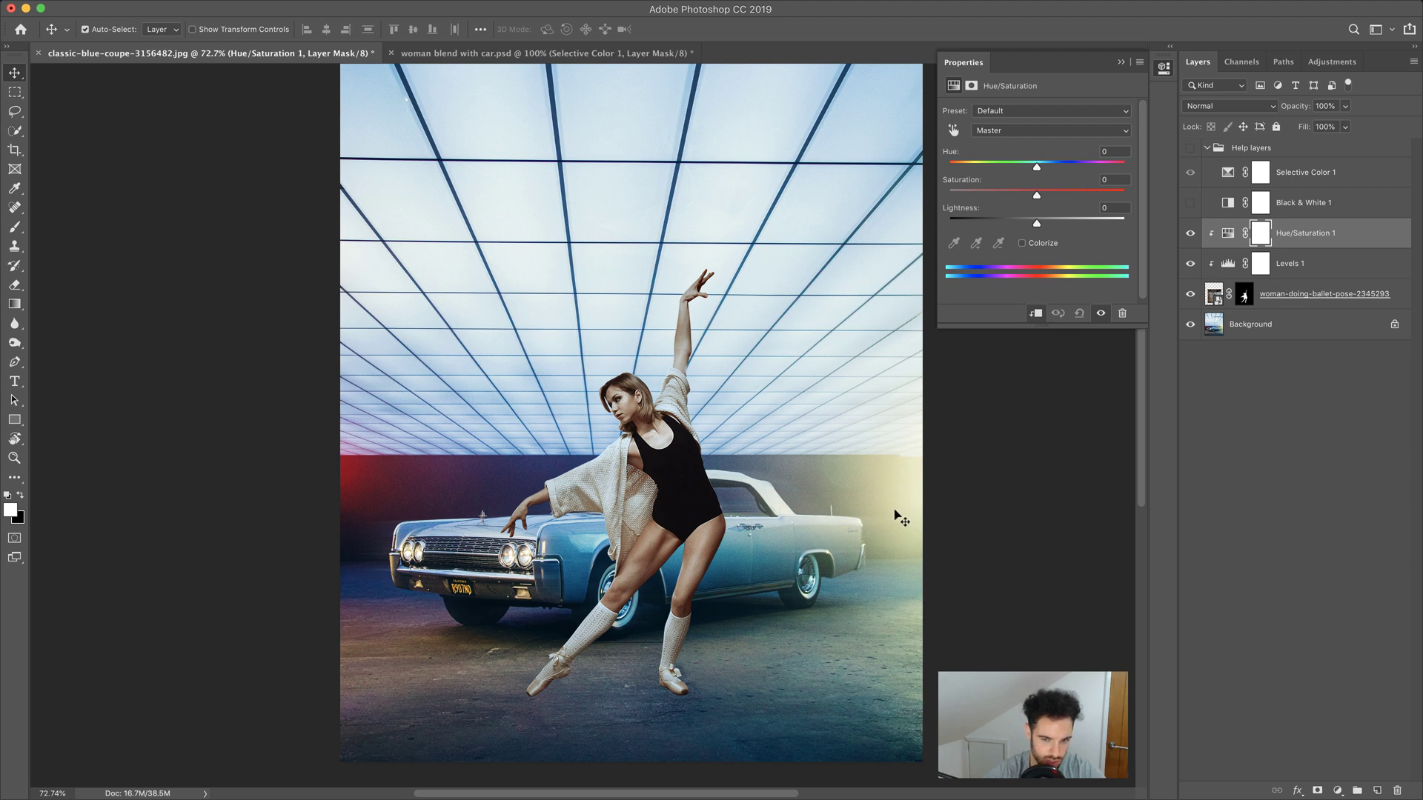
left_click(1190, 150)
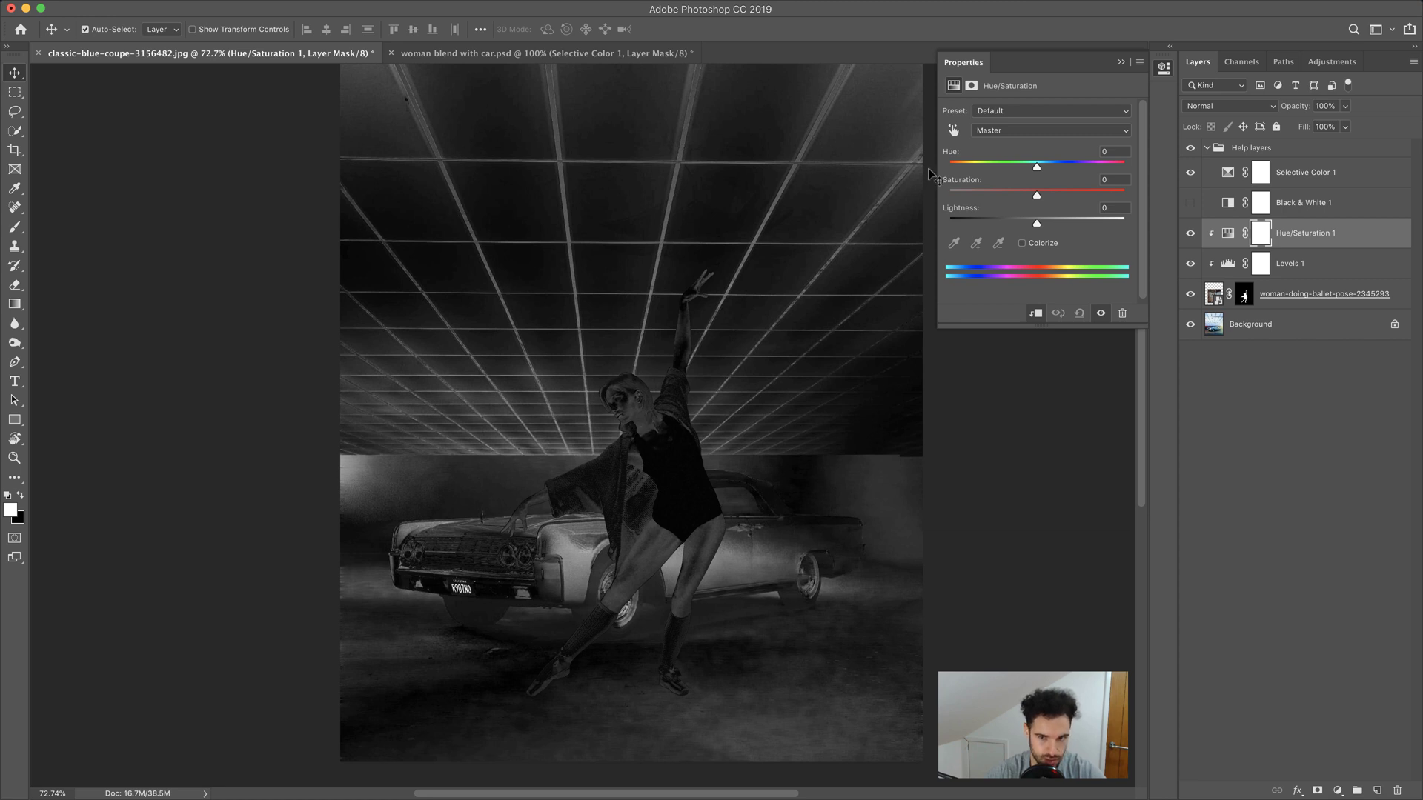
left_click(954, 131)
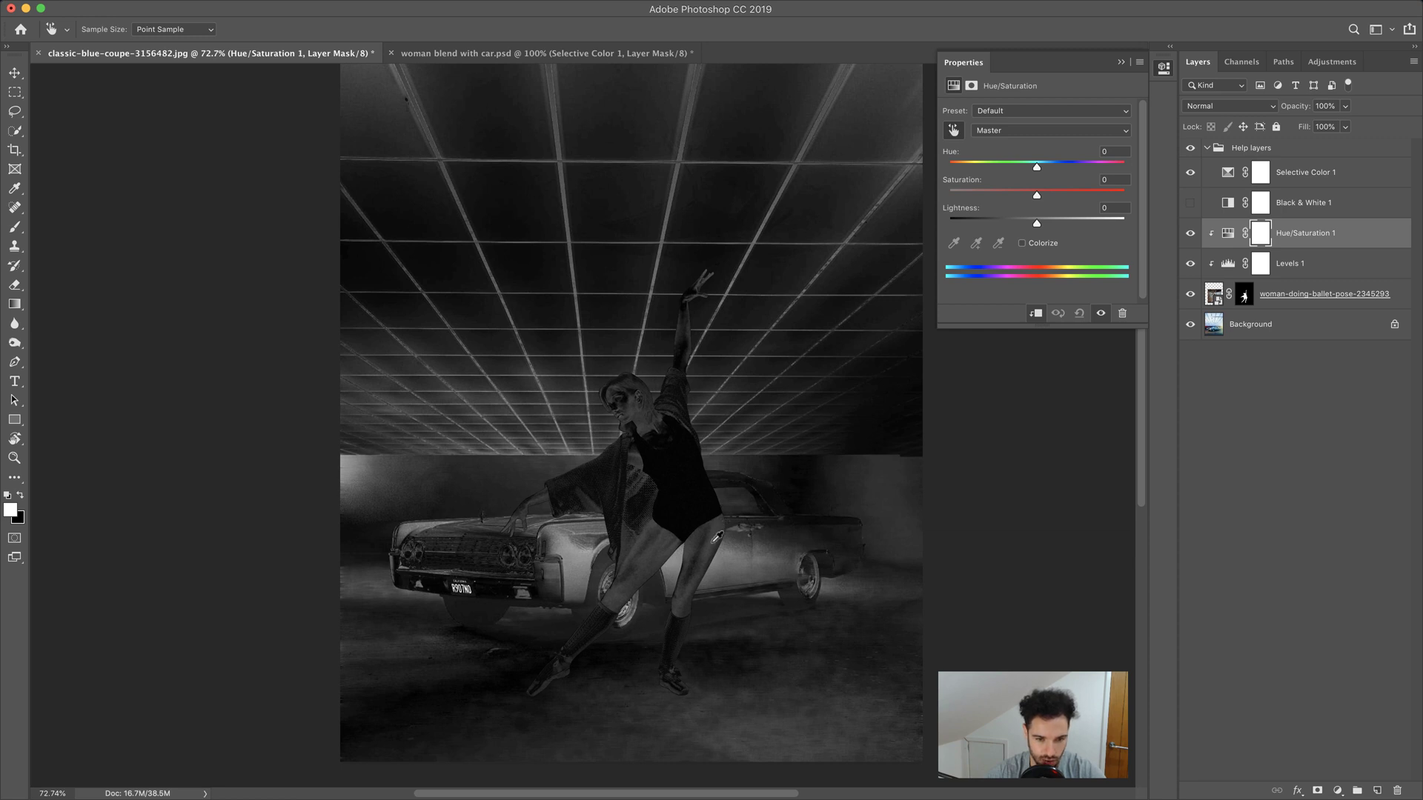
left_click_drag(717, 536, 699, 545)
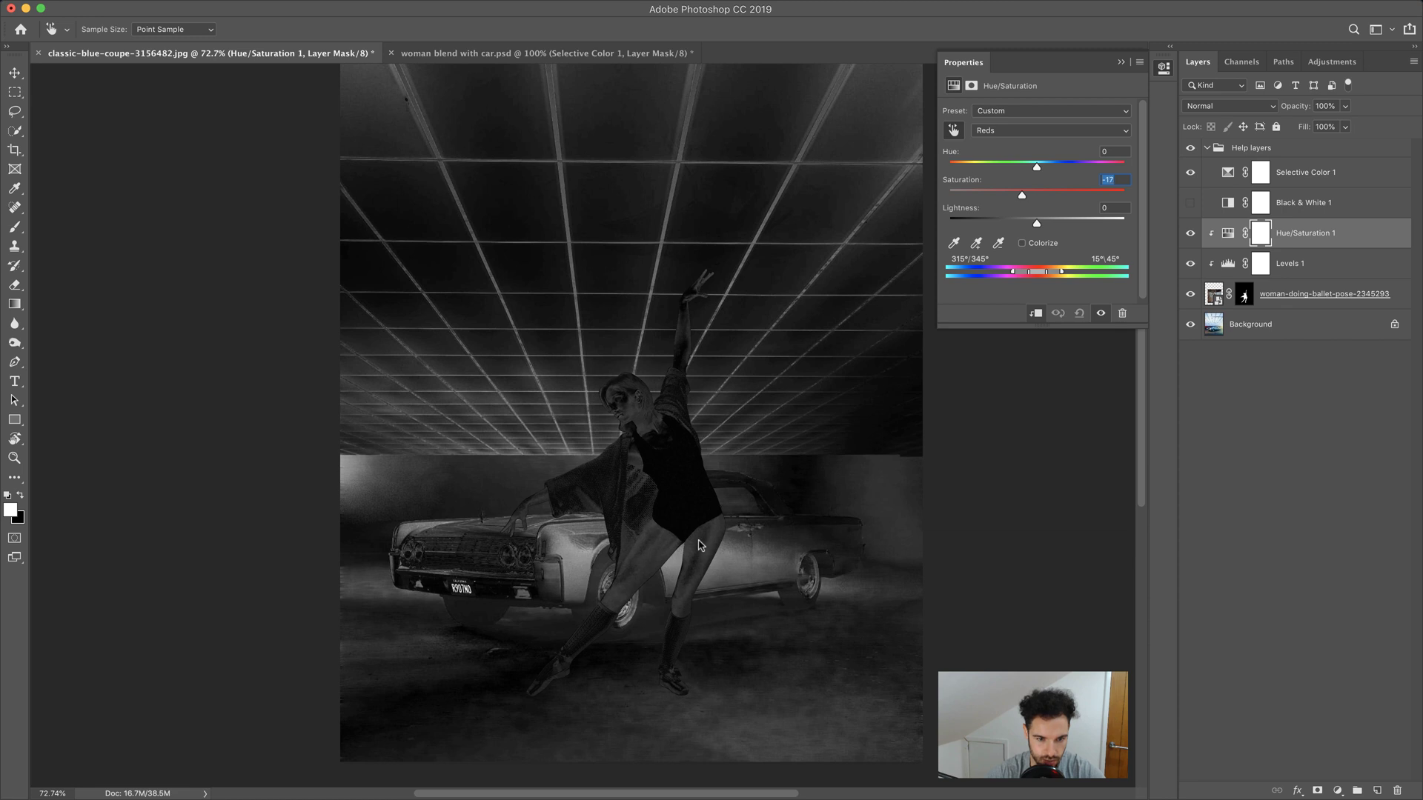
Step: Hide the Help layers group and compare the woman with and without the Hue/Saturation adjustment
left_click(1190, 148)
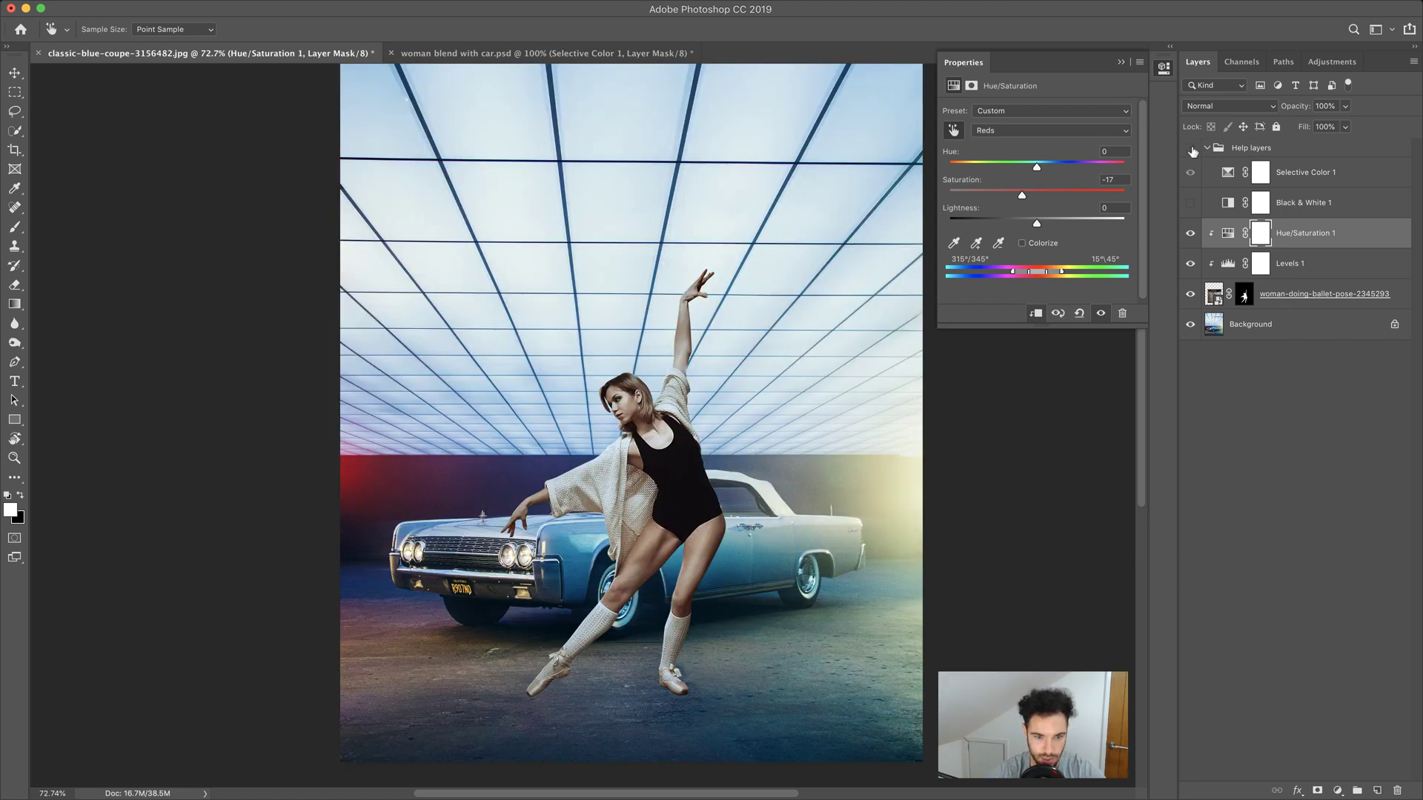
left_click(1190, 235)
left_click(1190, 236)
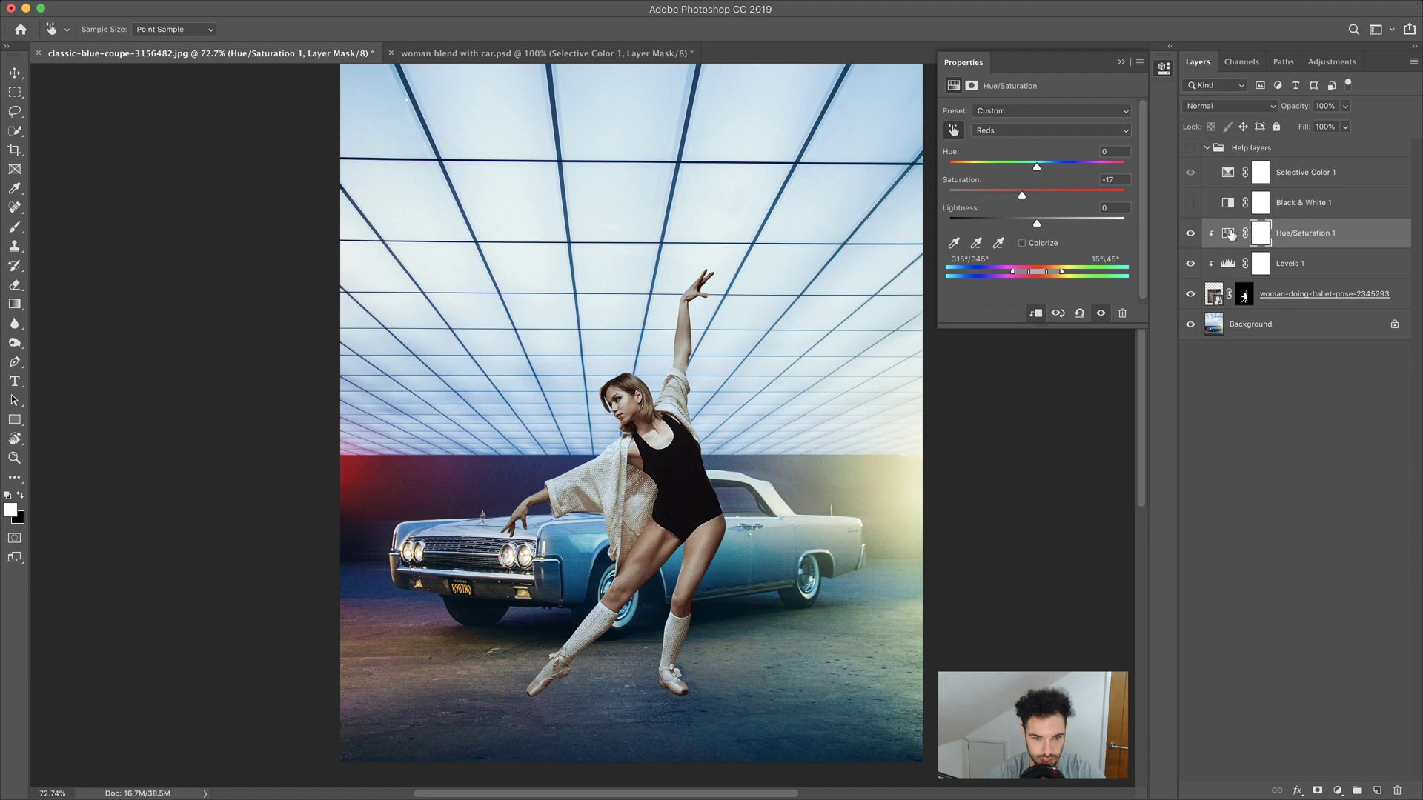
Step: Lower the Reds saturation to -33 using the Help layers view, and compare the Hue/Saturation effect on the woman in full colour
left_click(1191, 147)
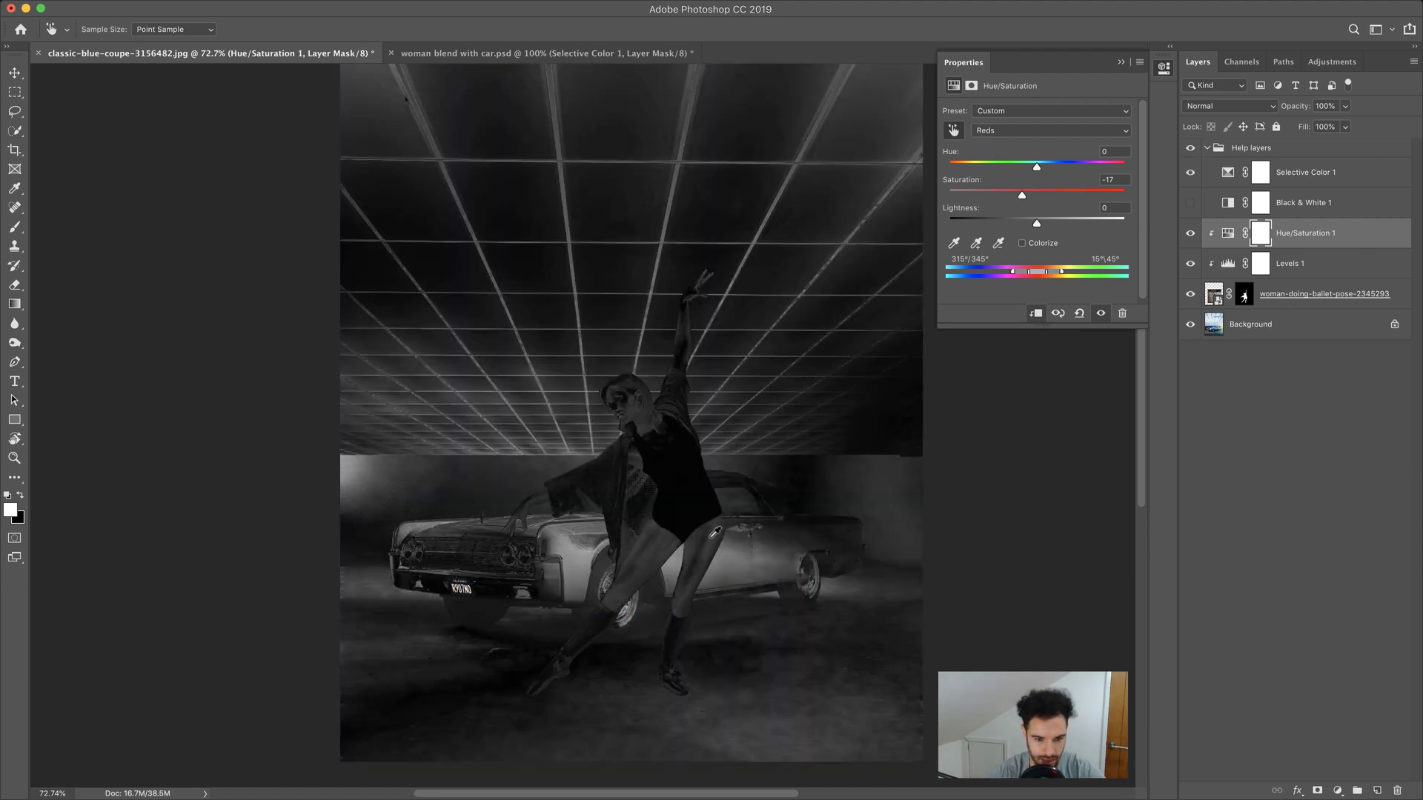
left_click_drag(710, 537, 708, 526)
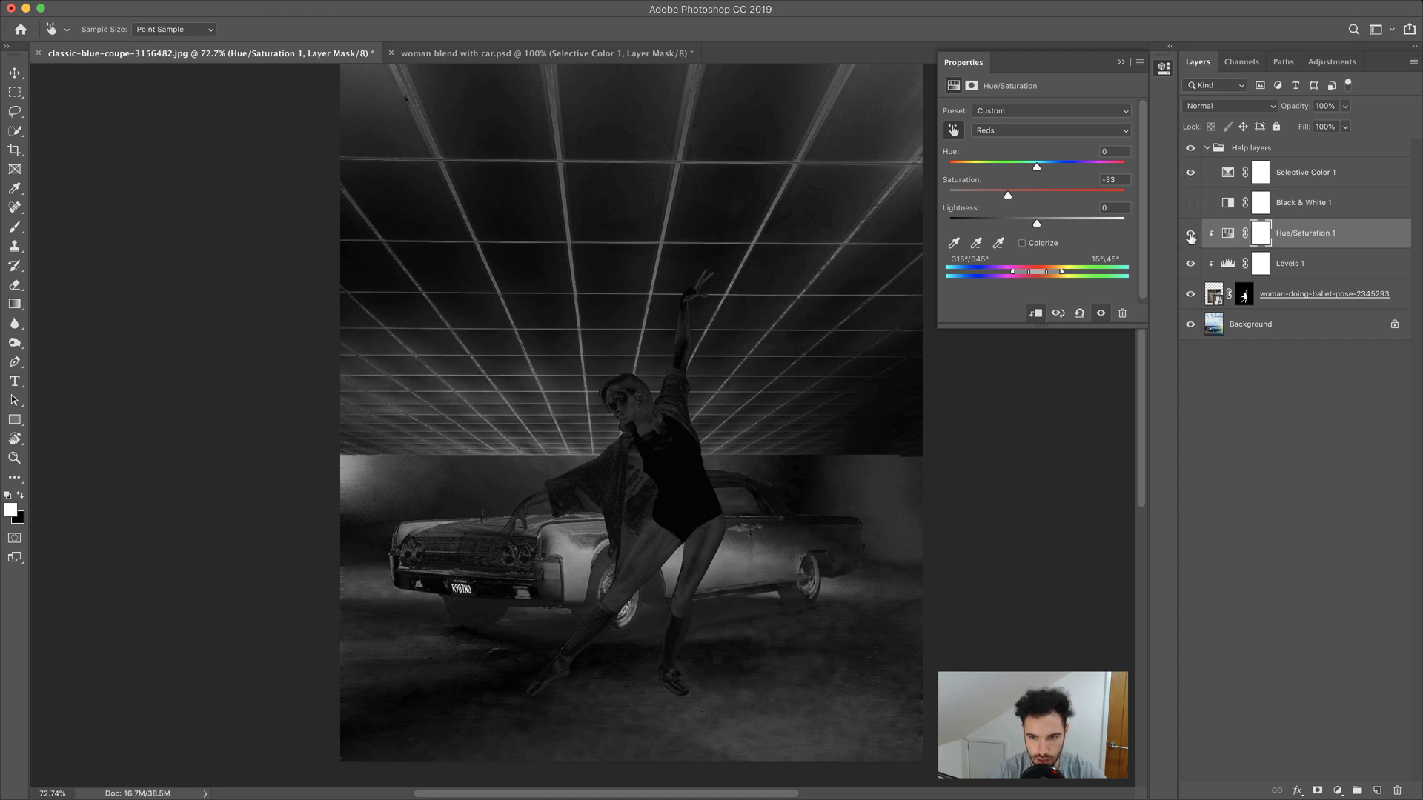
left_click(1190, 150)
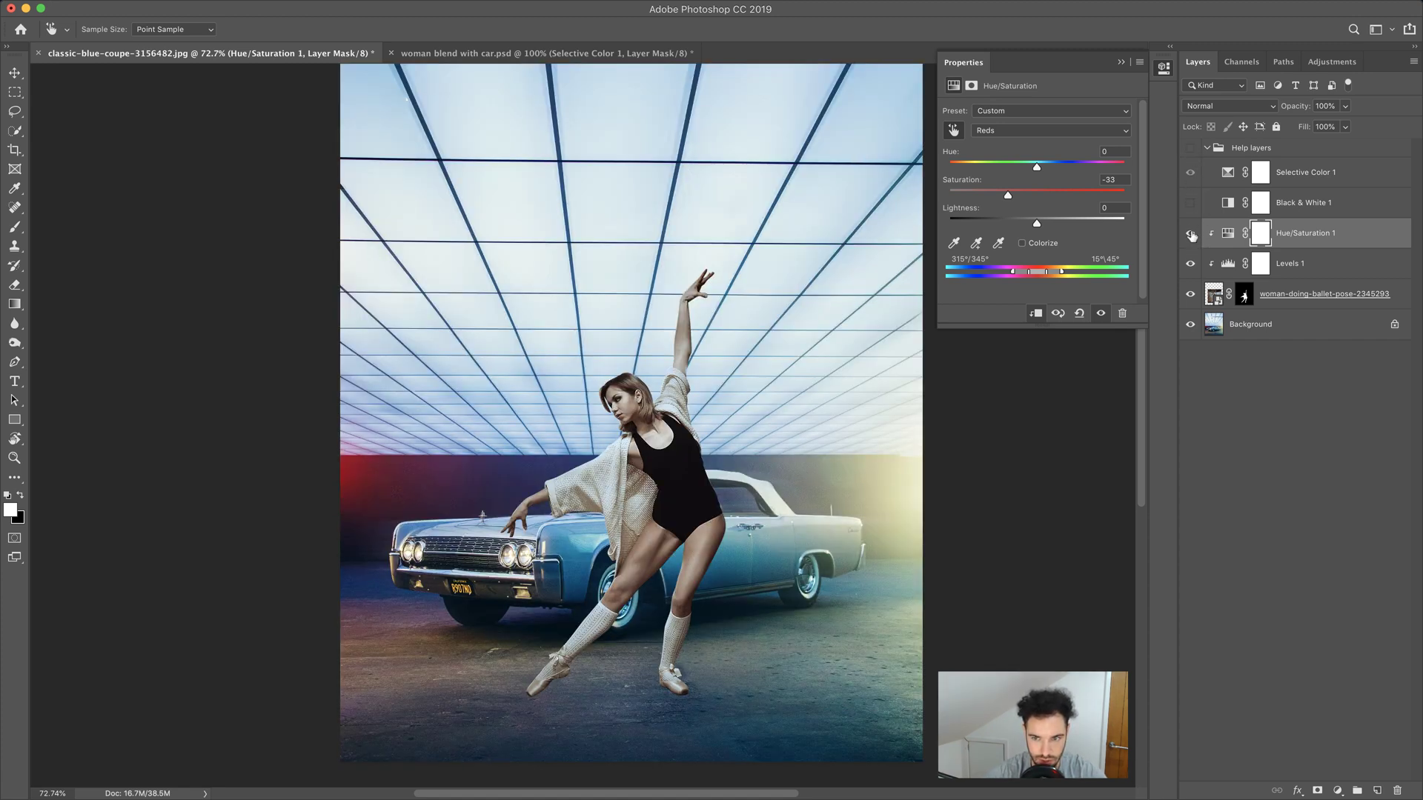
left_click(1191, 234)
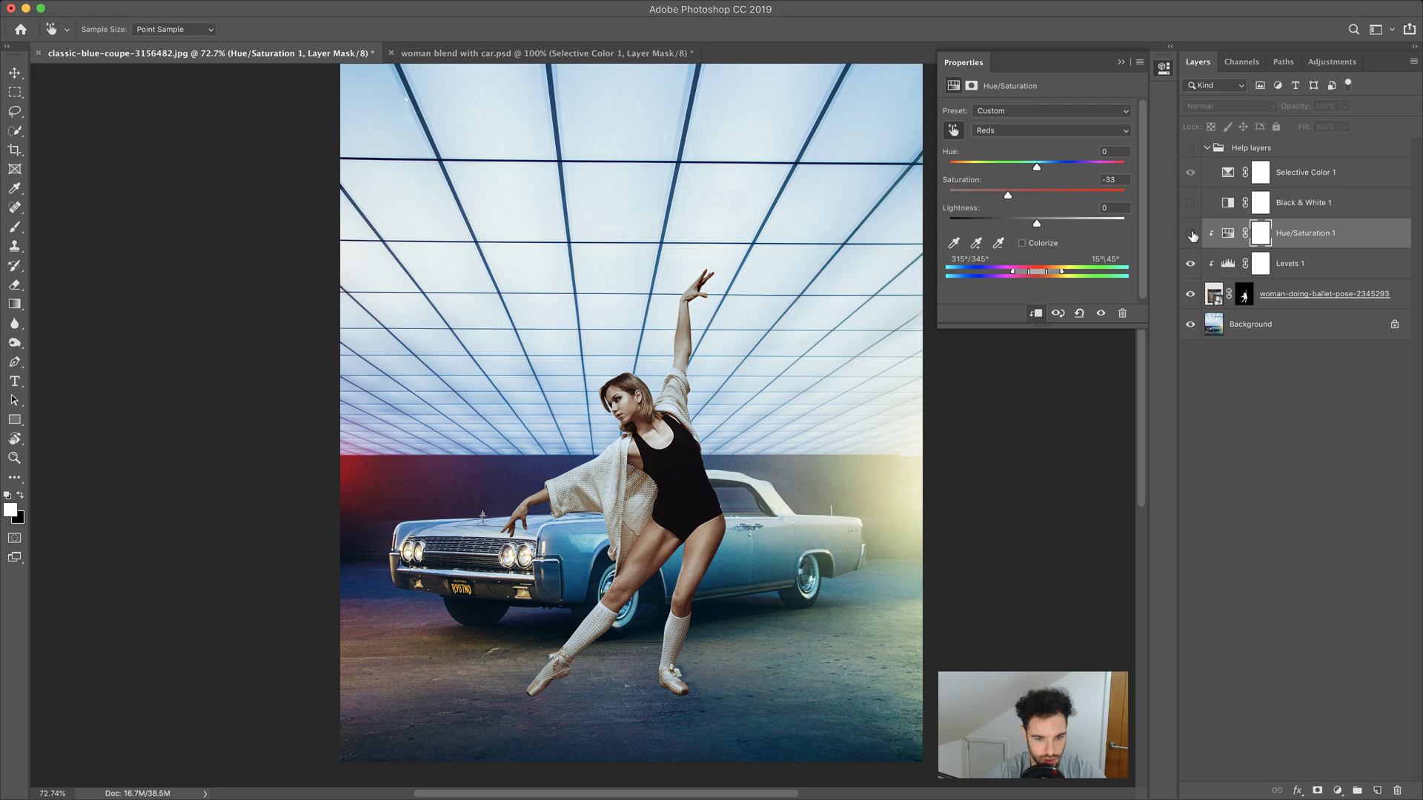
left_click(1190, 234)
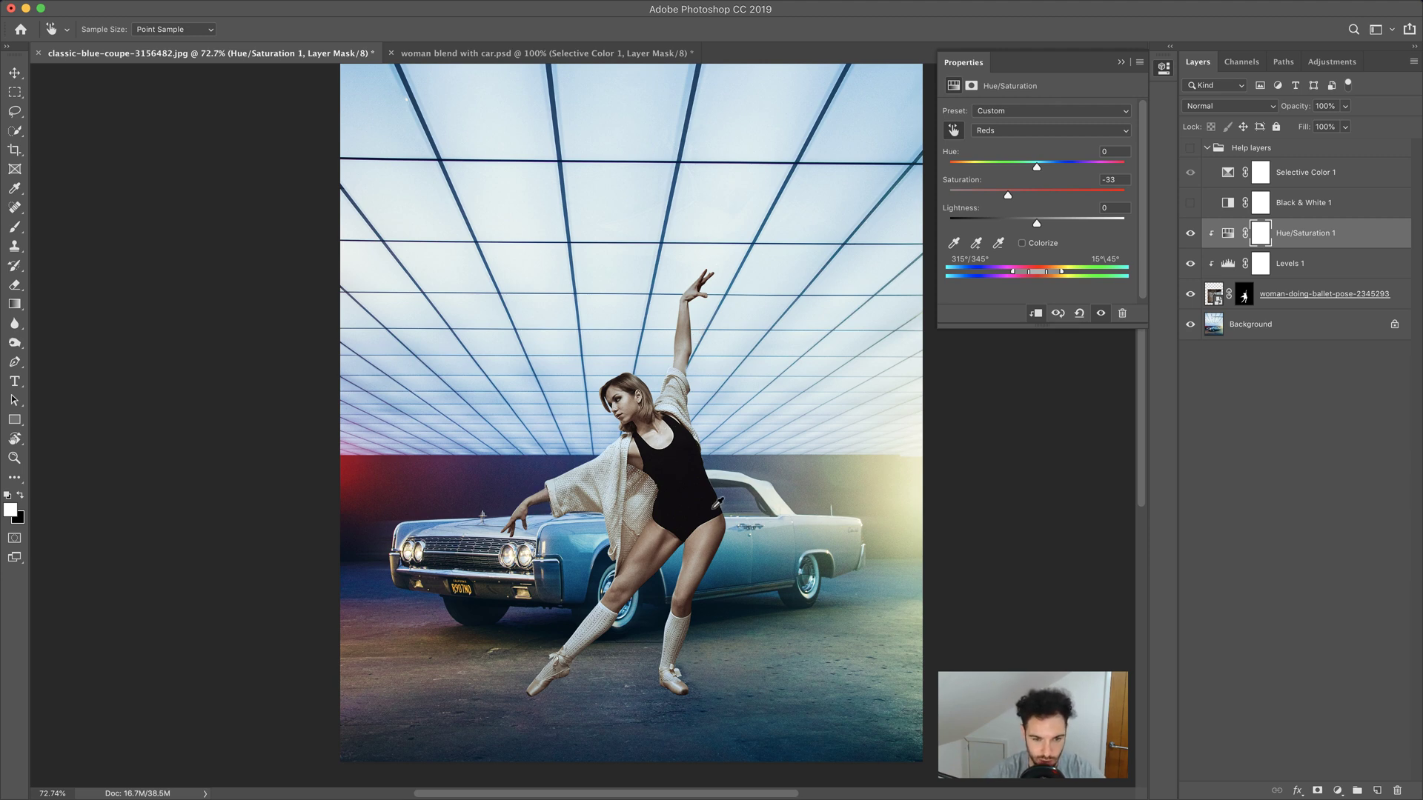
Step: Check the composite in the Help layers view, and compare the woman with and without the Hue/Saturation and Levels adjustments in full colour
left_click(1191, 148)
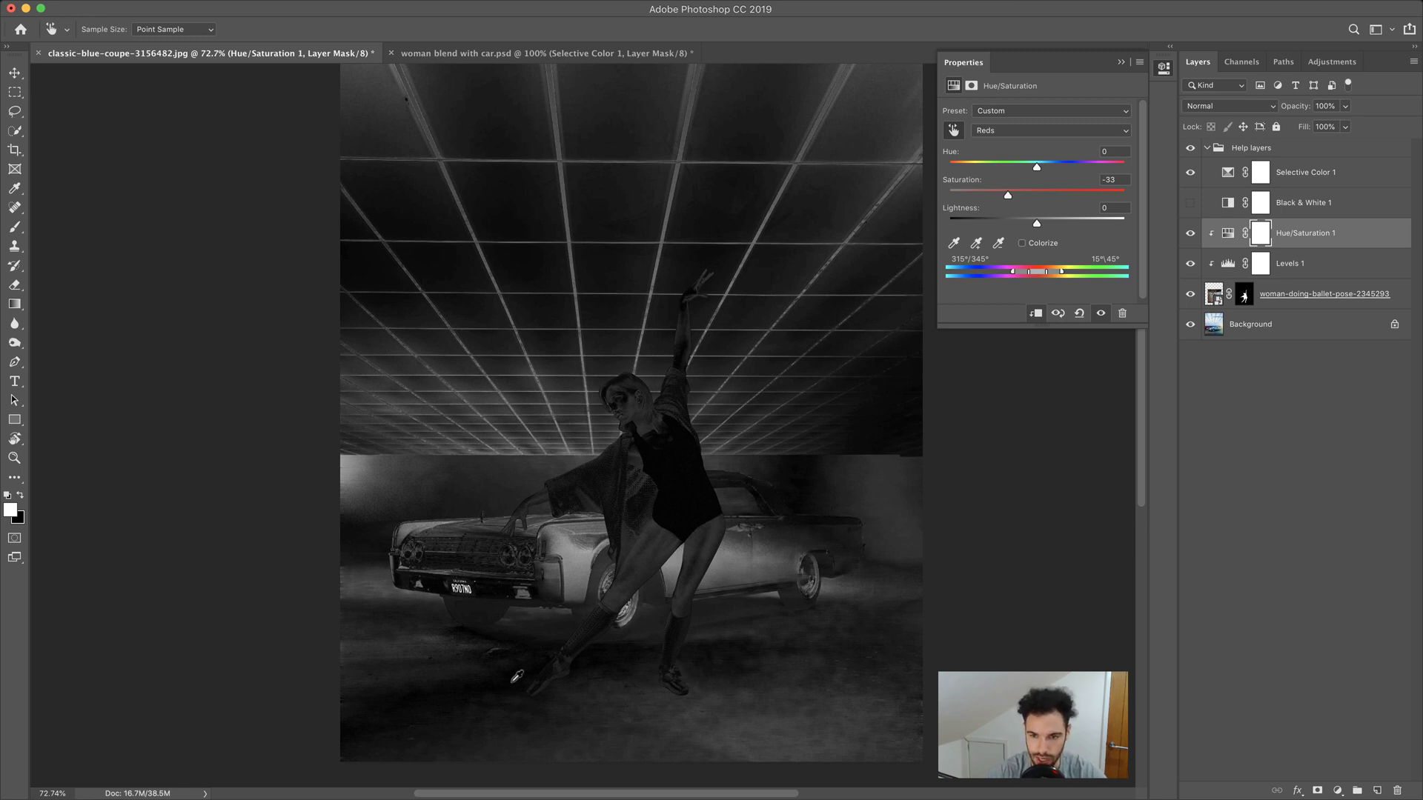
left_click(1122, 63)
left_click(1191, 148)
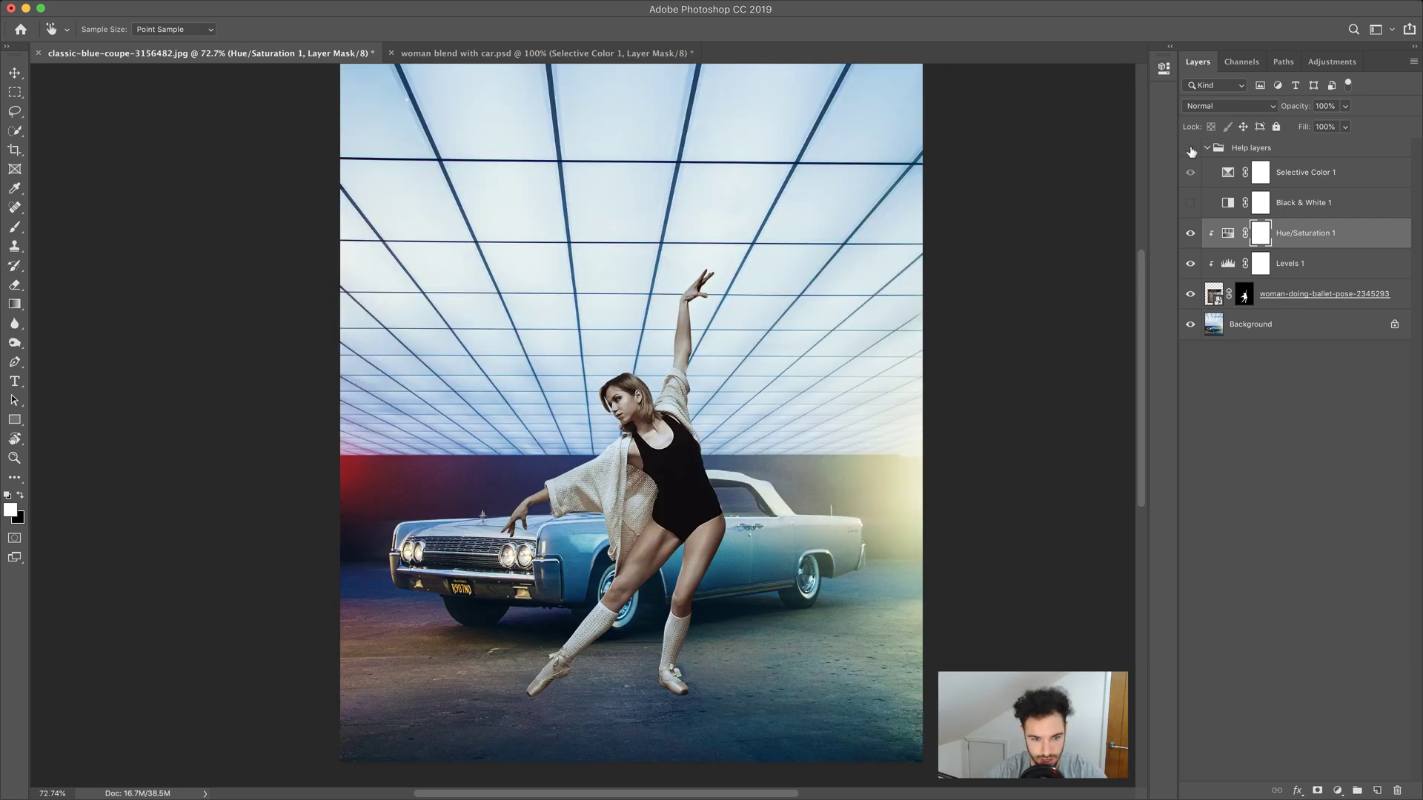
left_click_drag(1191, 233, 1194, 272)
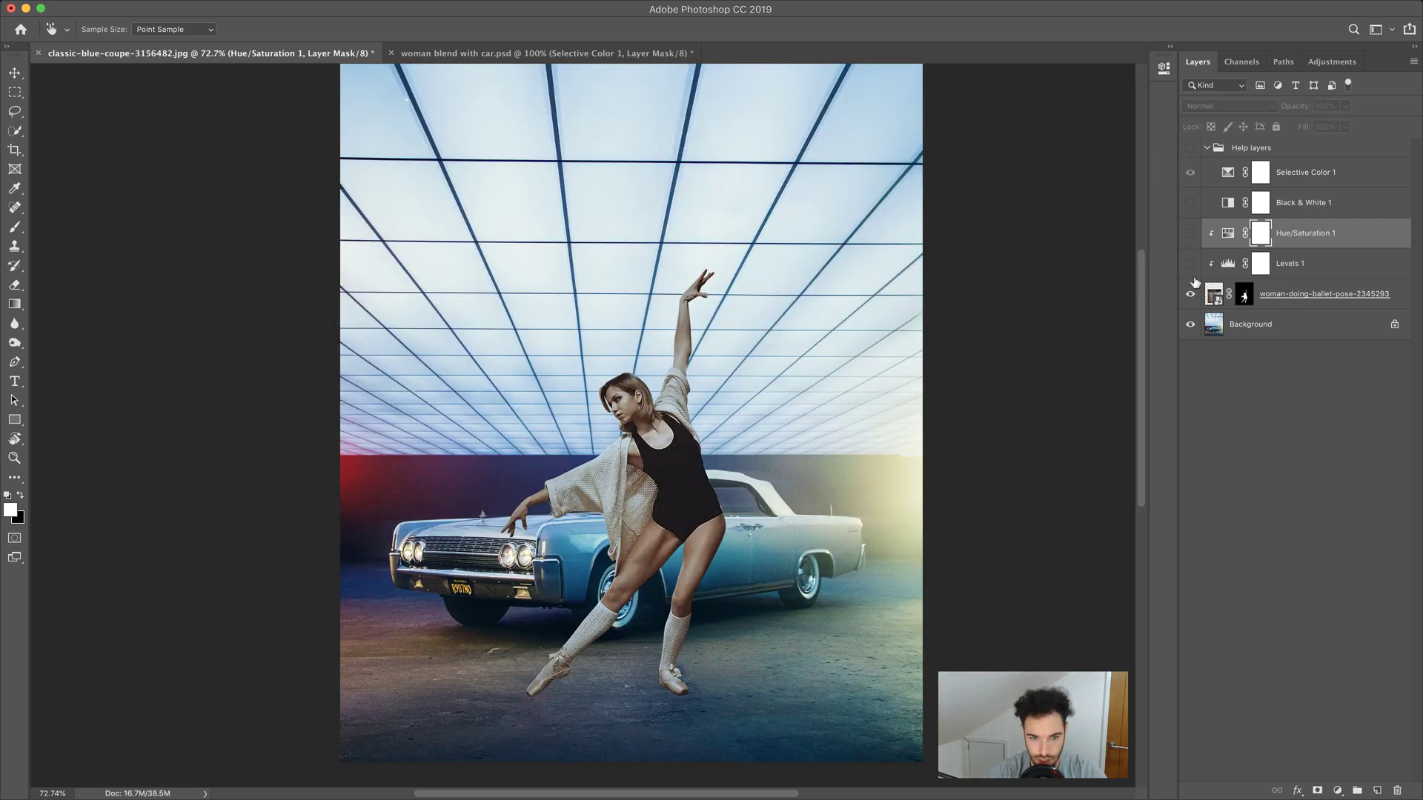
left_click(1193, 265)
left_click(1190, 235)
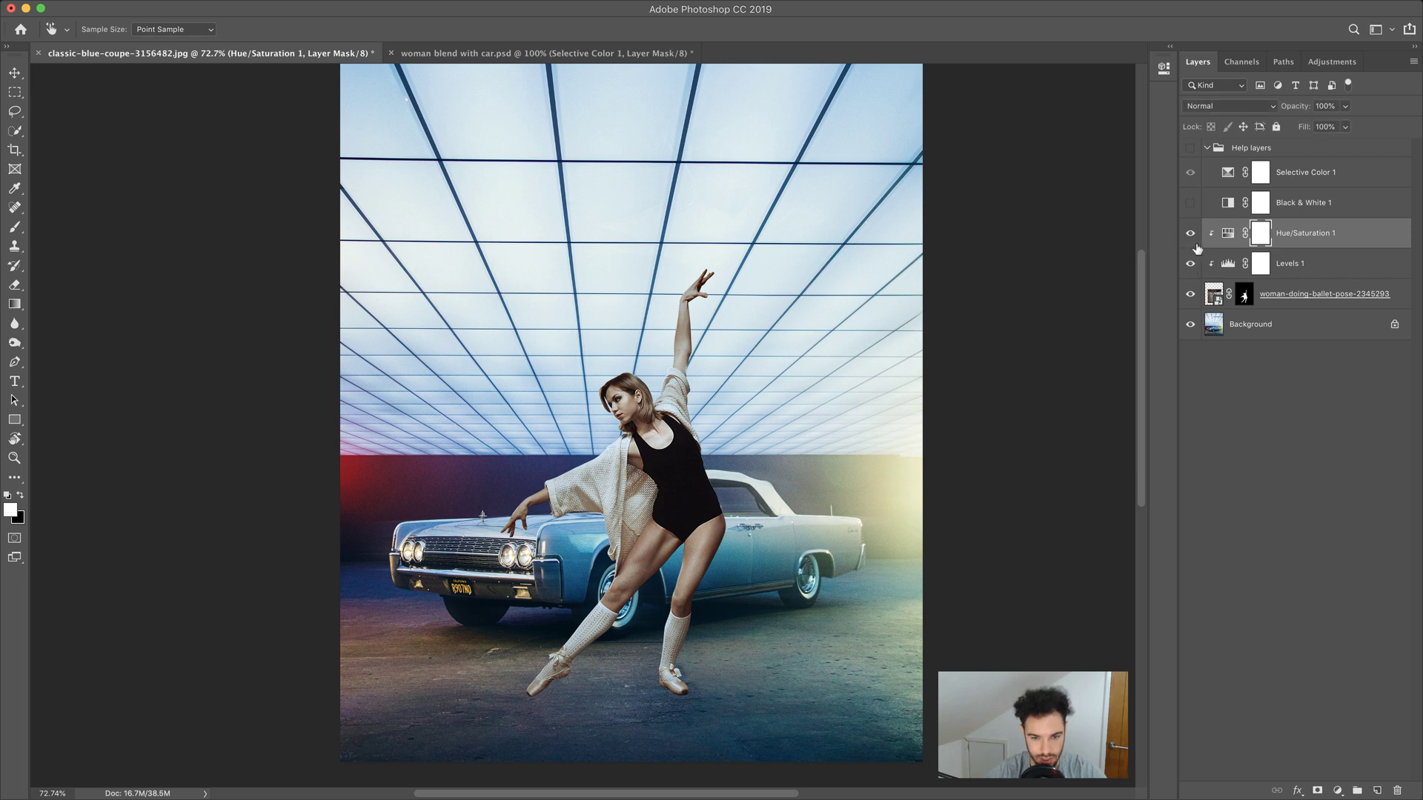
Step: Add a gray Color Fill layer above Selective Color 1 with Luminosity blending, show the Help layers group and hide Selective Color 1
left_click(1356, 173)
key("v")
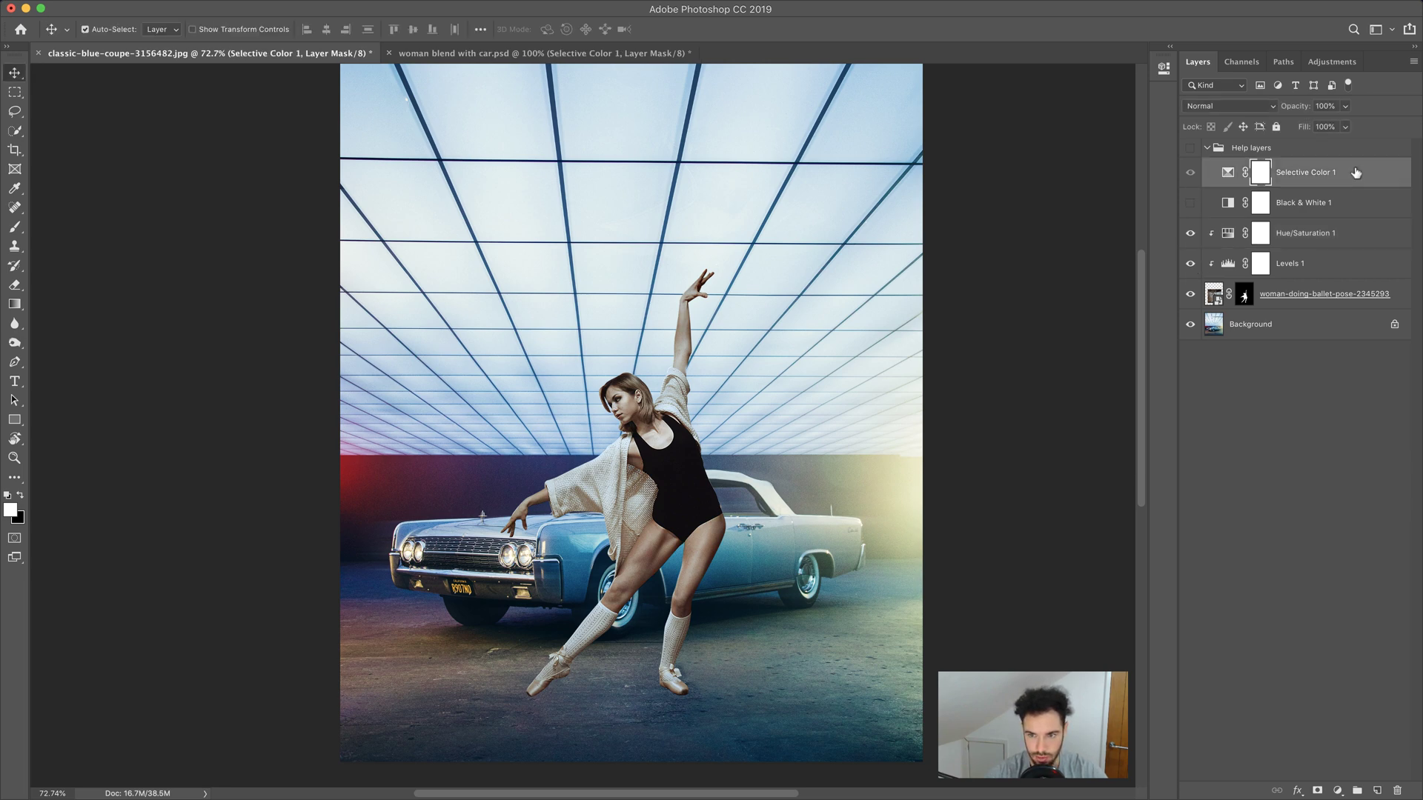
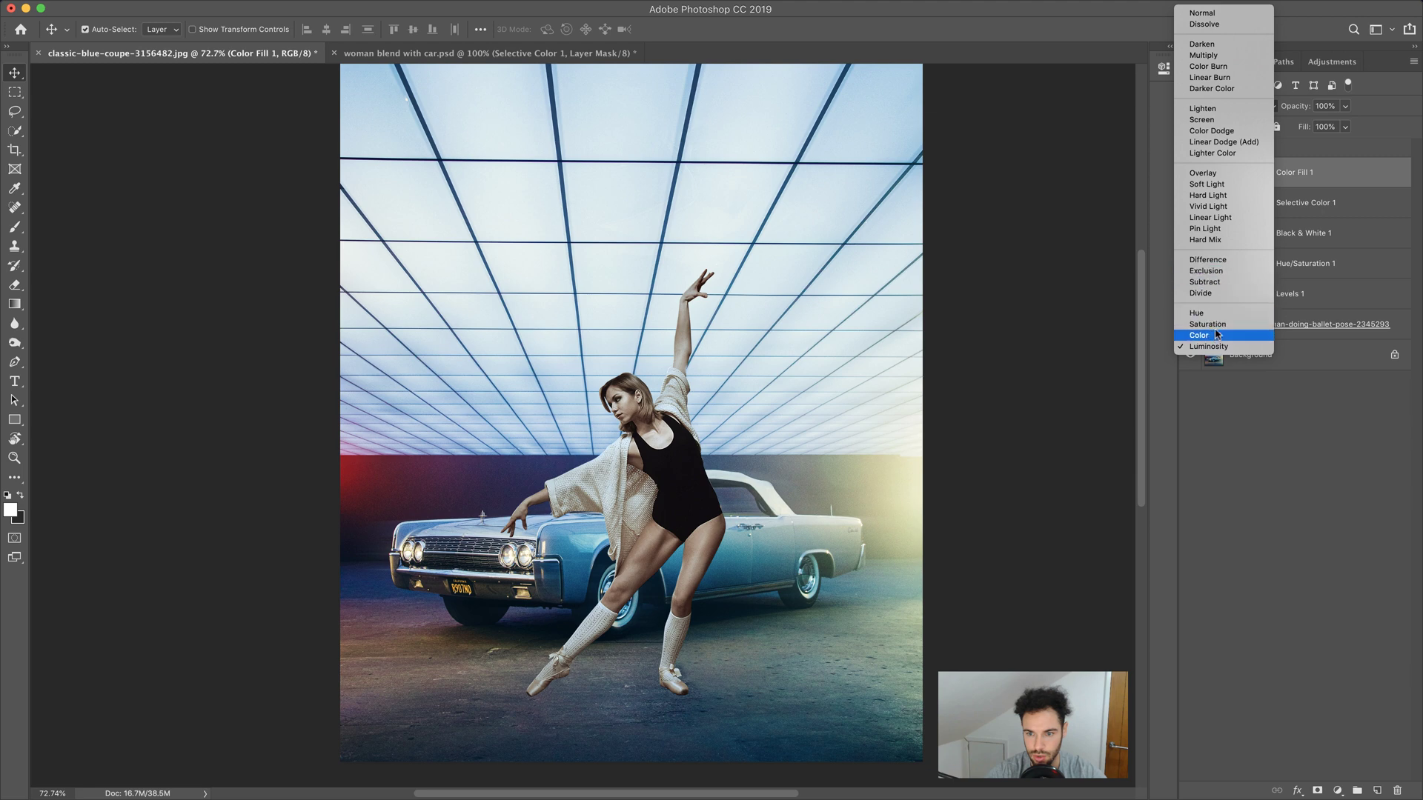
left_click(1208, 324)
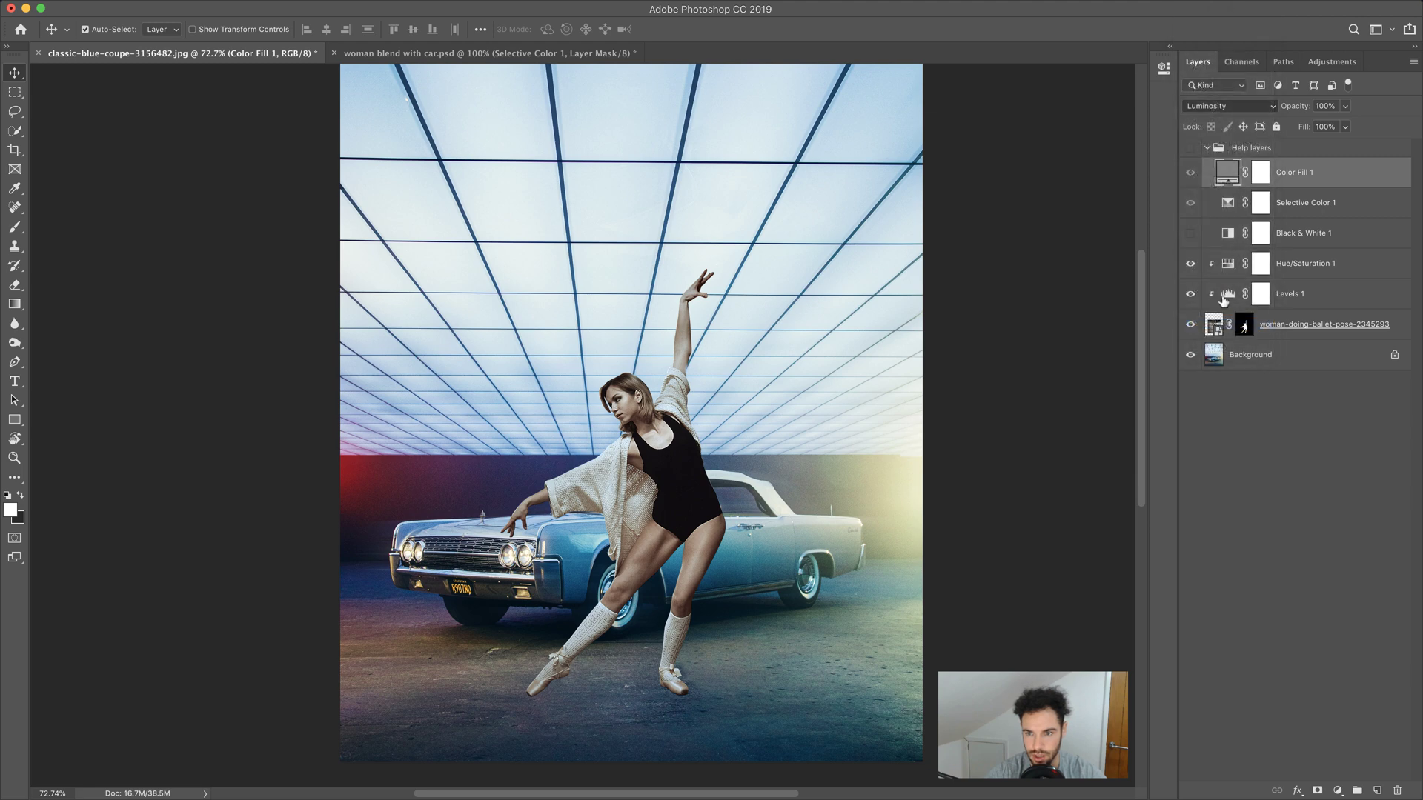
left_click(1190, 149)
left_click(1190, 203)
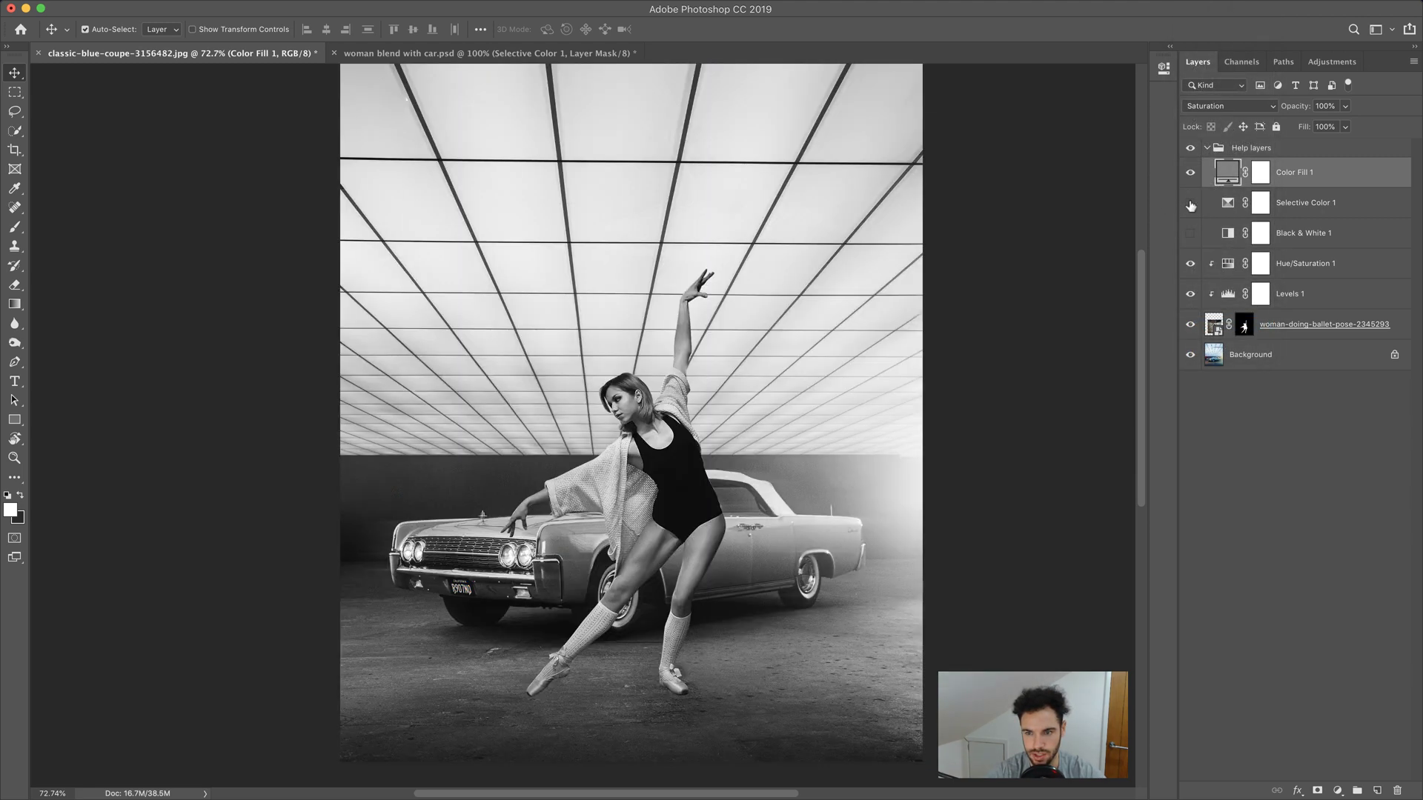
left_click(1229, 106)
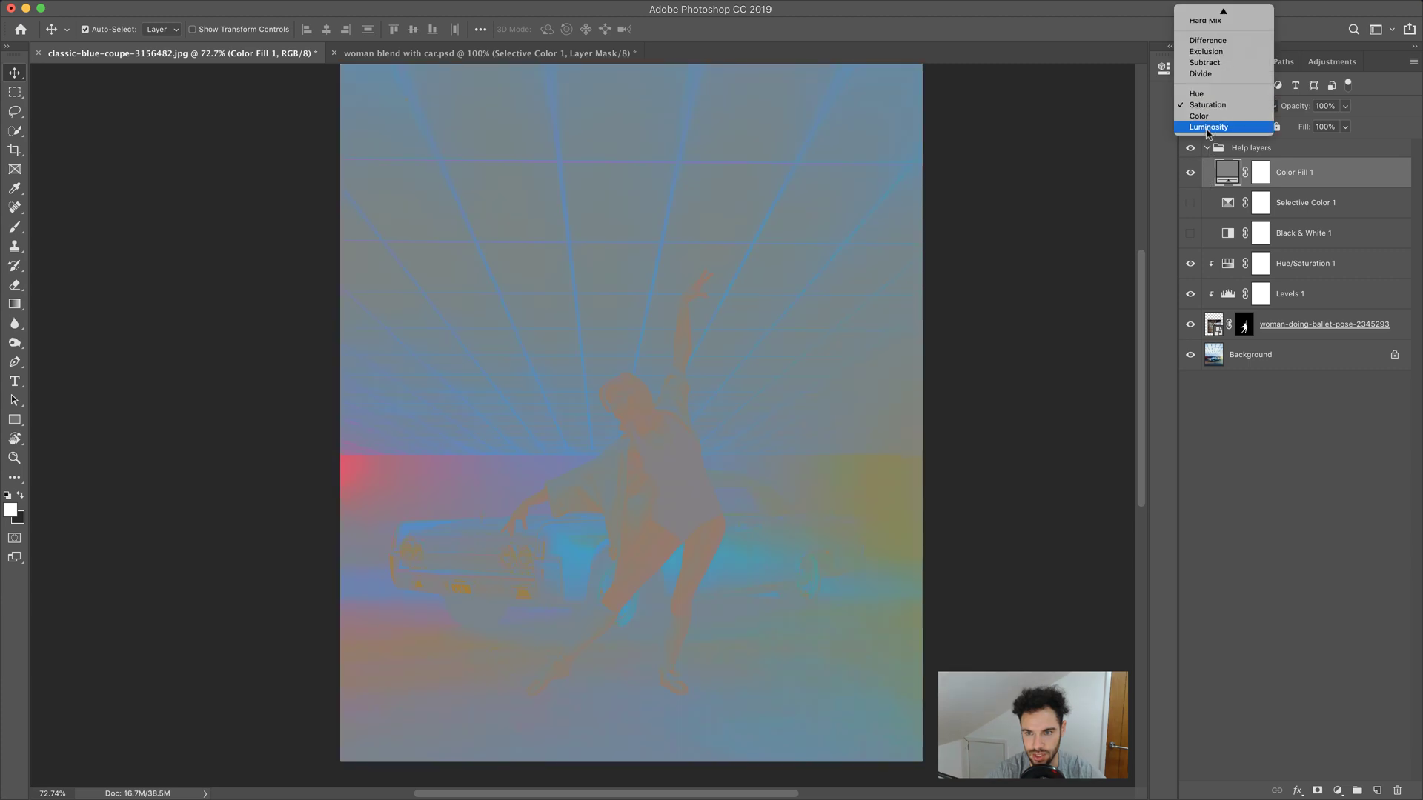
left_click(1219, 129)
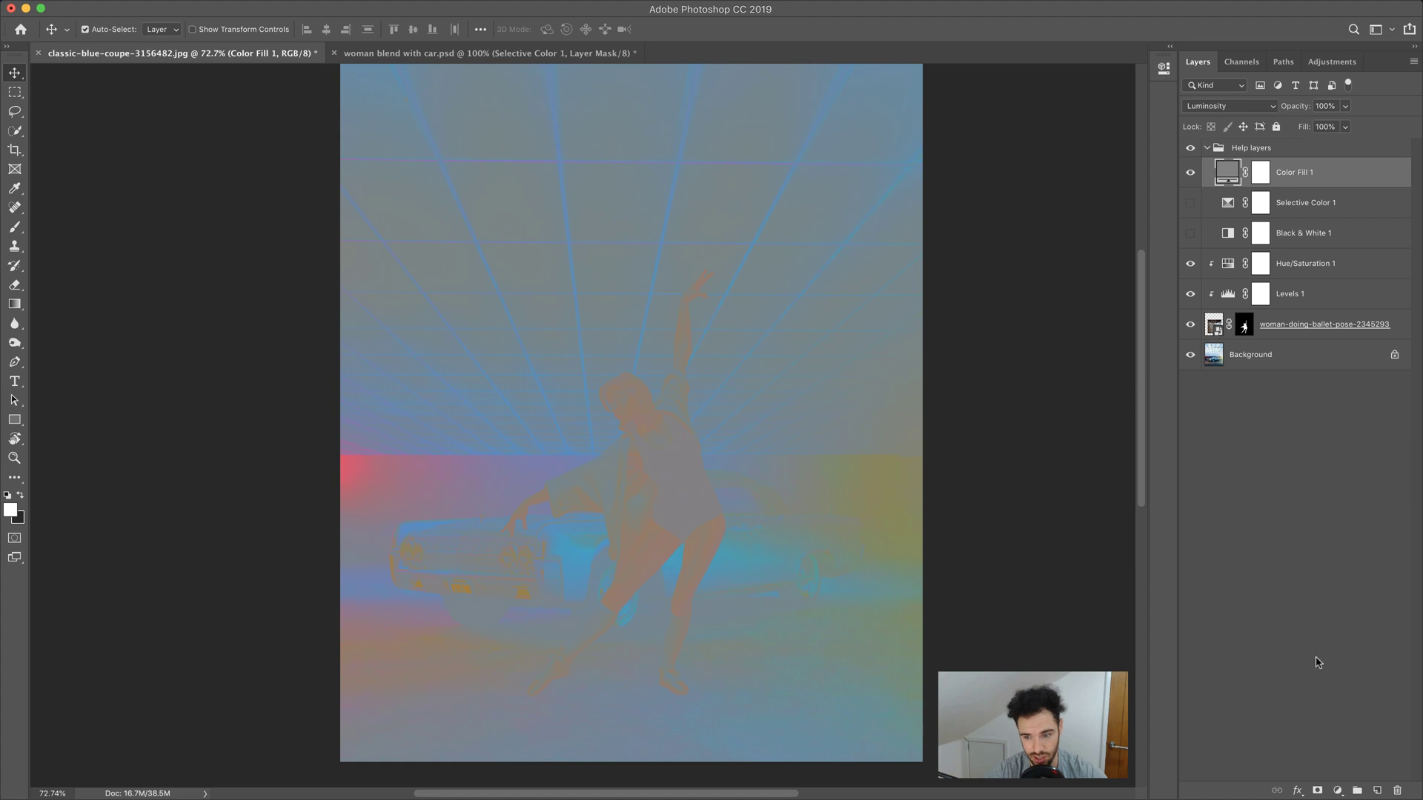
Step: Add an Exposure adjustment layer above Color Fill 1 with the exposure at +0.73
left_click(1337, 791)
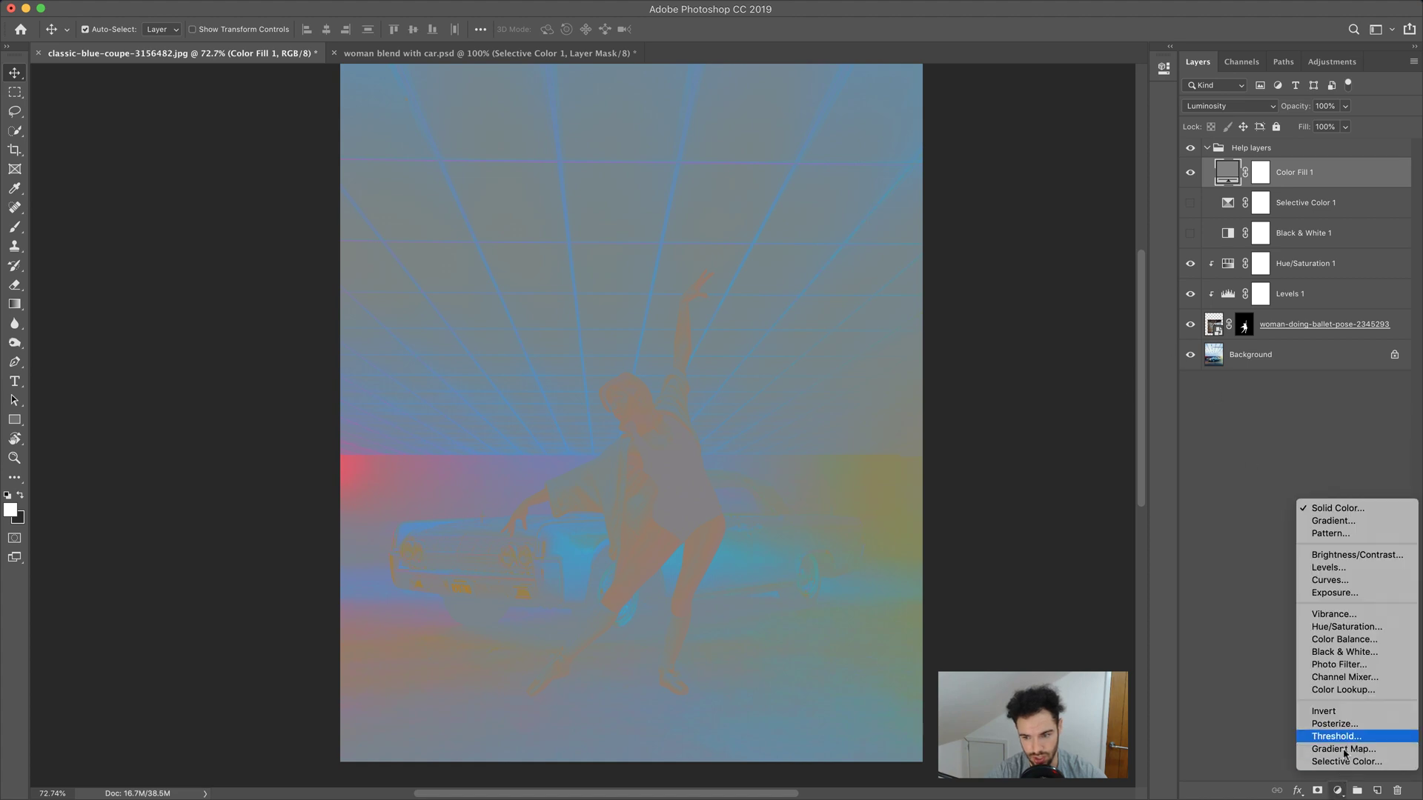
left_click(1338, 593)
left_click_drag(1037, 147, 1048, 147)
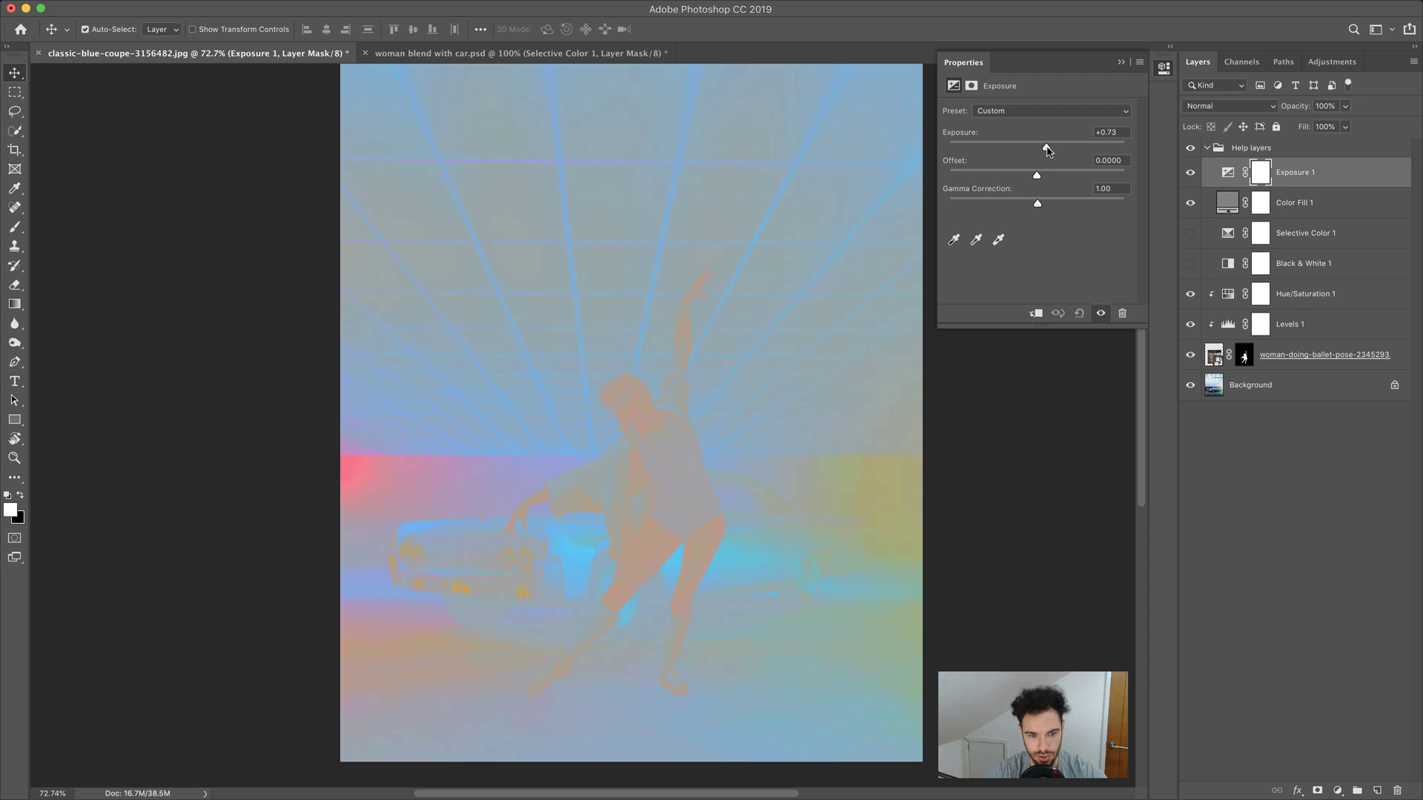
left_click(1121, 62)
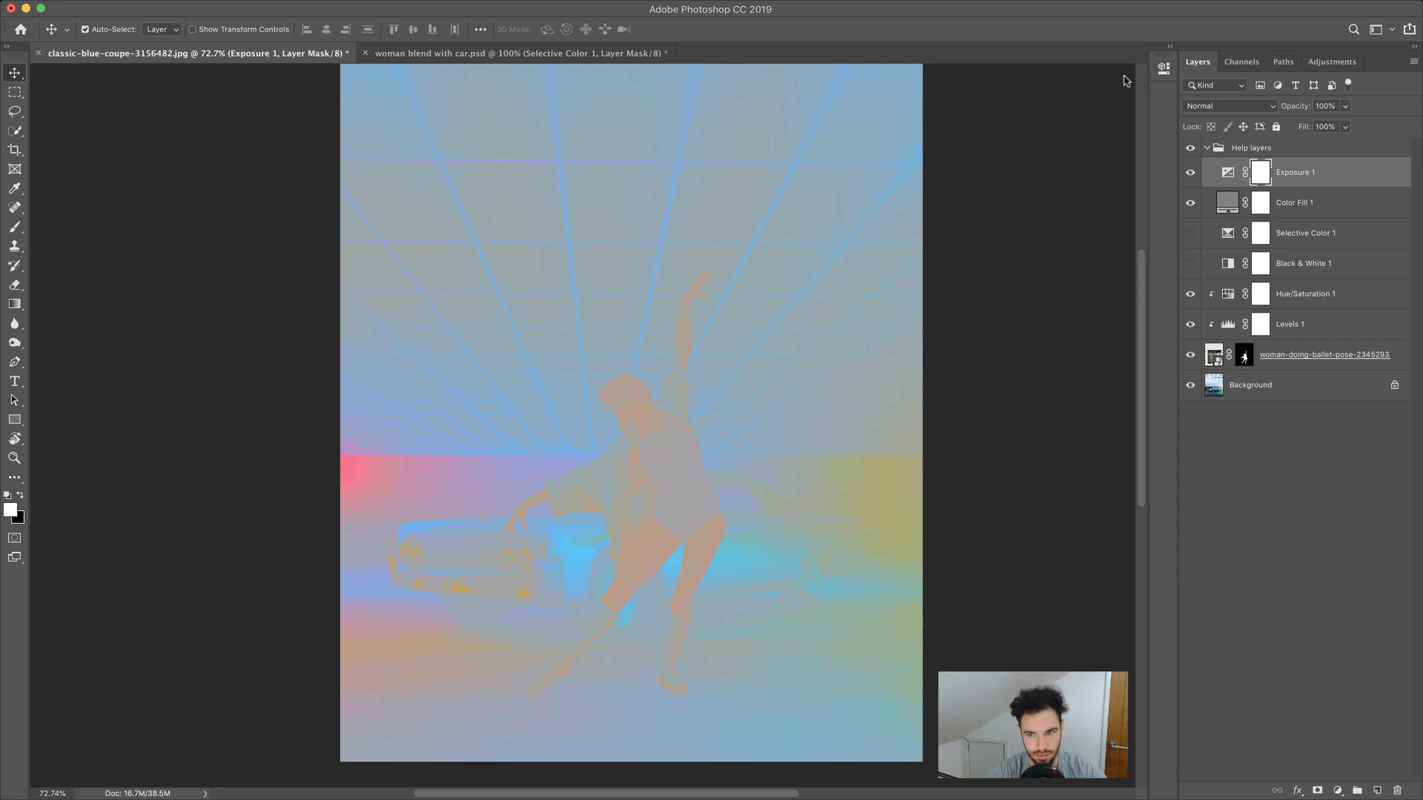
left_click(1214, 152)
left_click(1208, 149)
left_click(1208, 148)
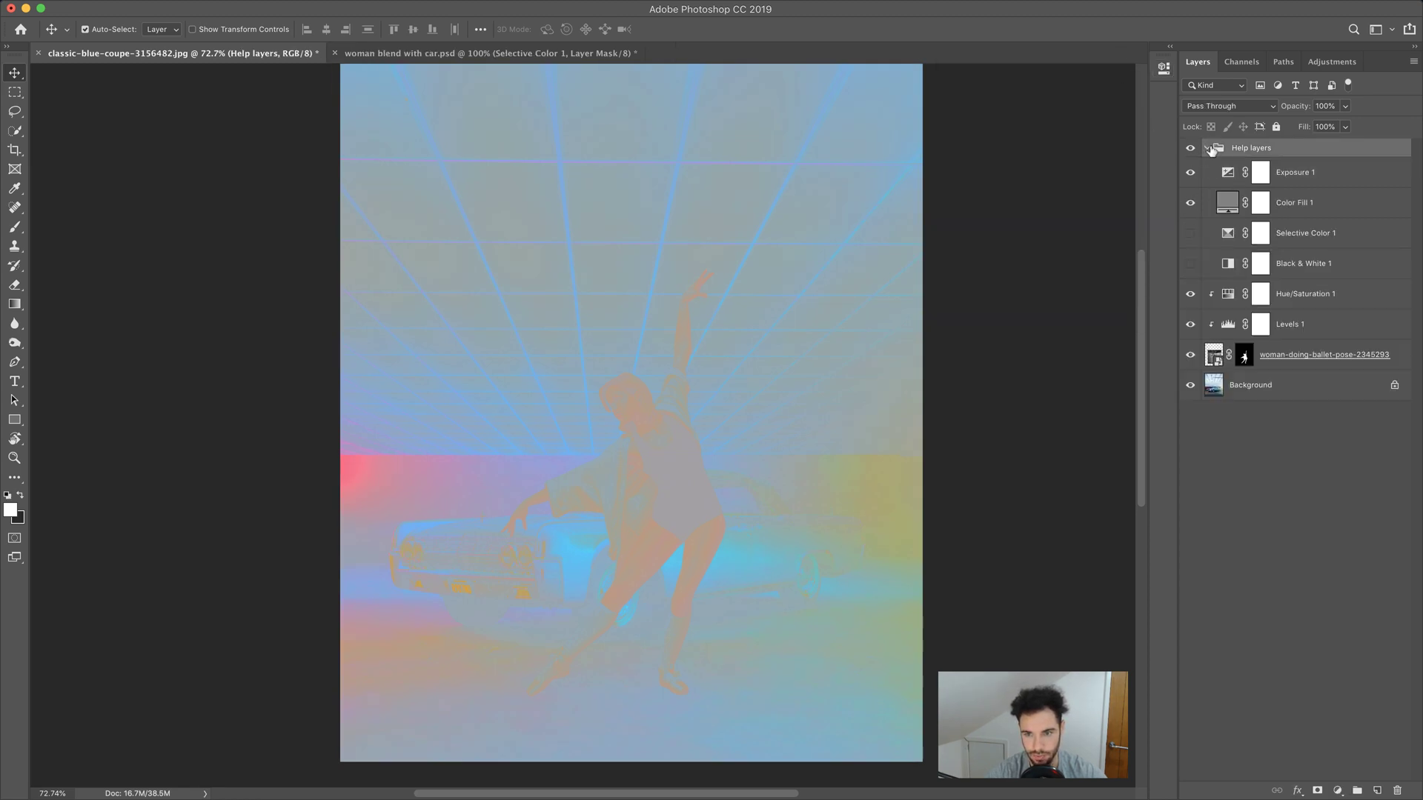
left_click(1318, 203)
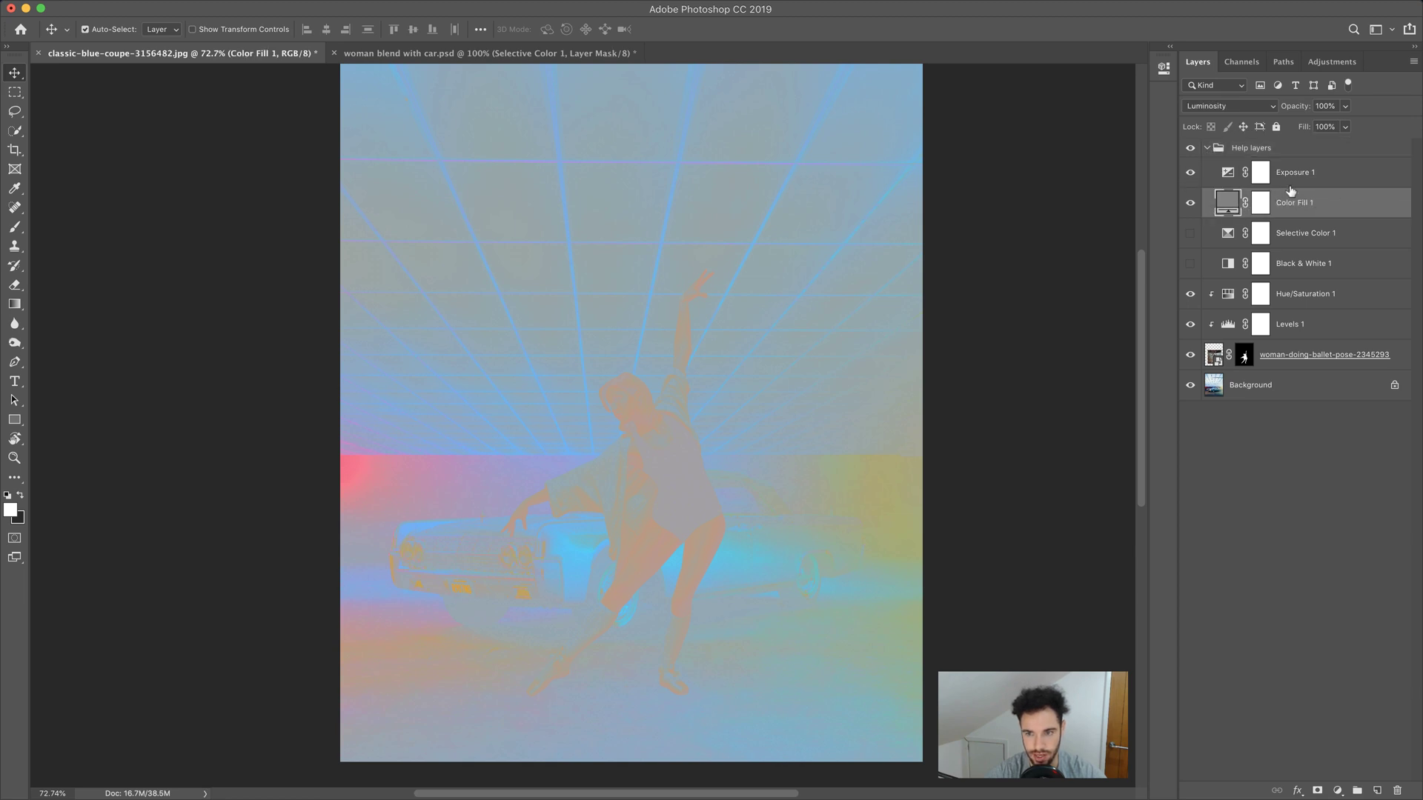
left_click(1304, 167)
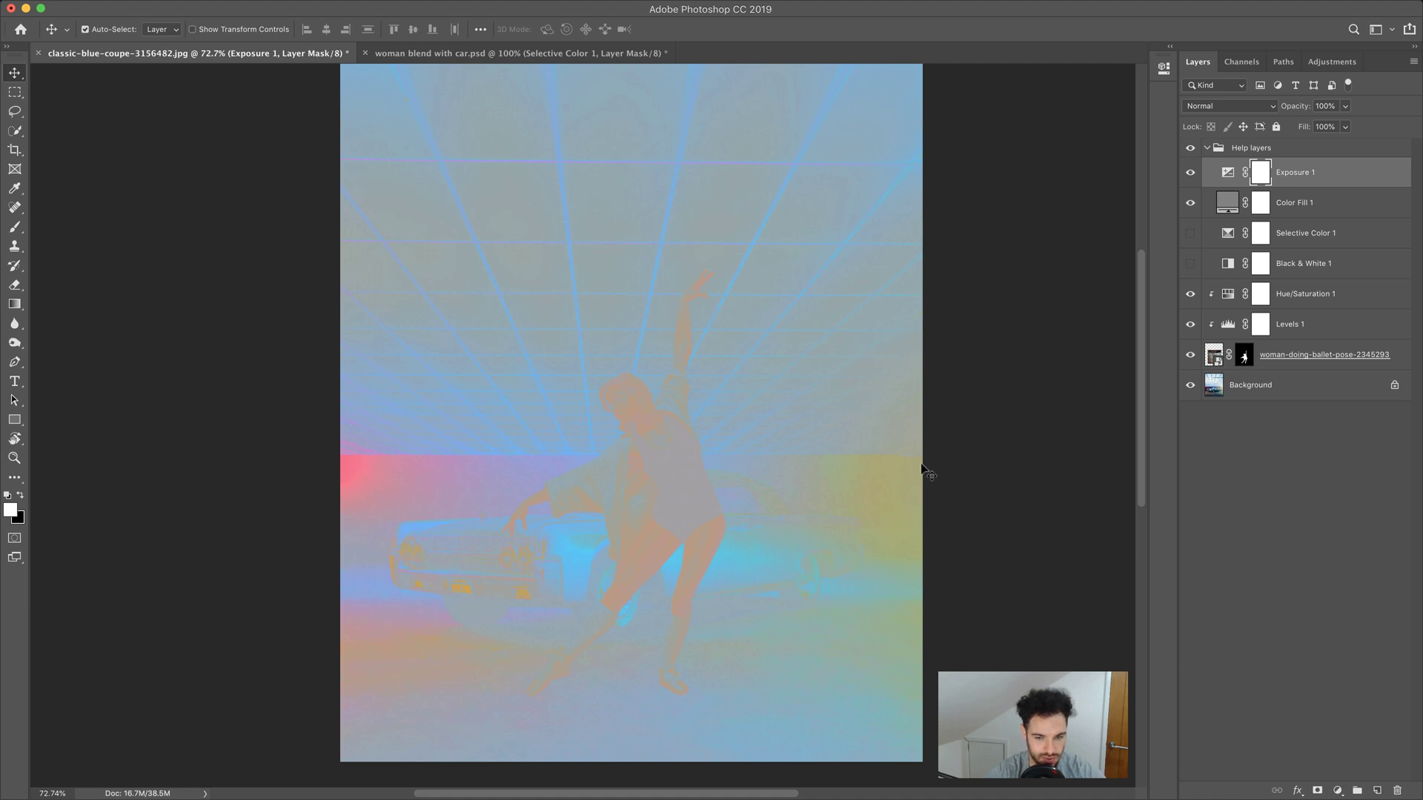
Step: Add a Curves adjustment layer above Hue/Saturation 1 and clip it to the woman
left_click(1319, 300)
left_click(1336, 788)
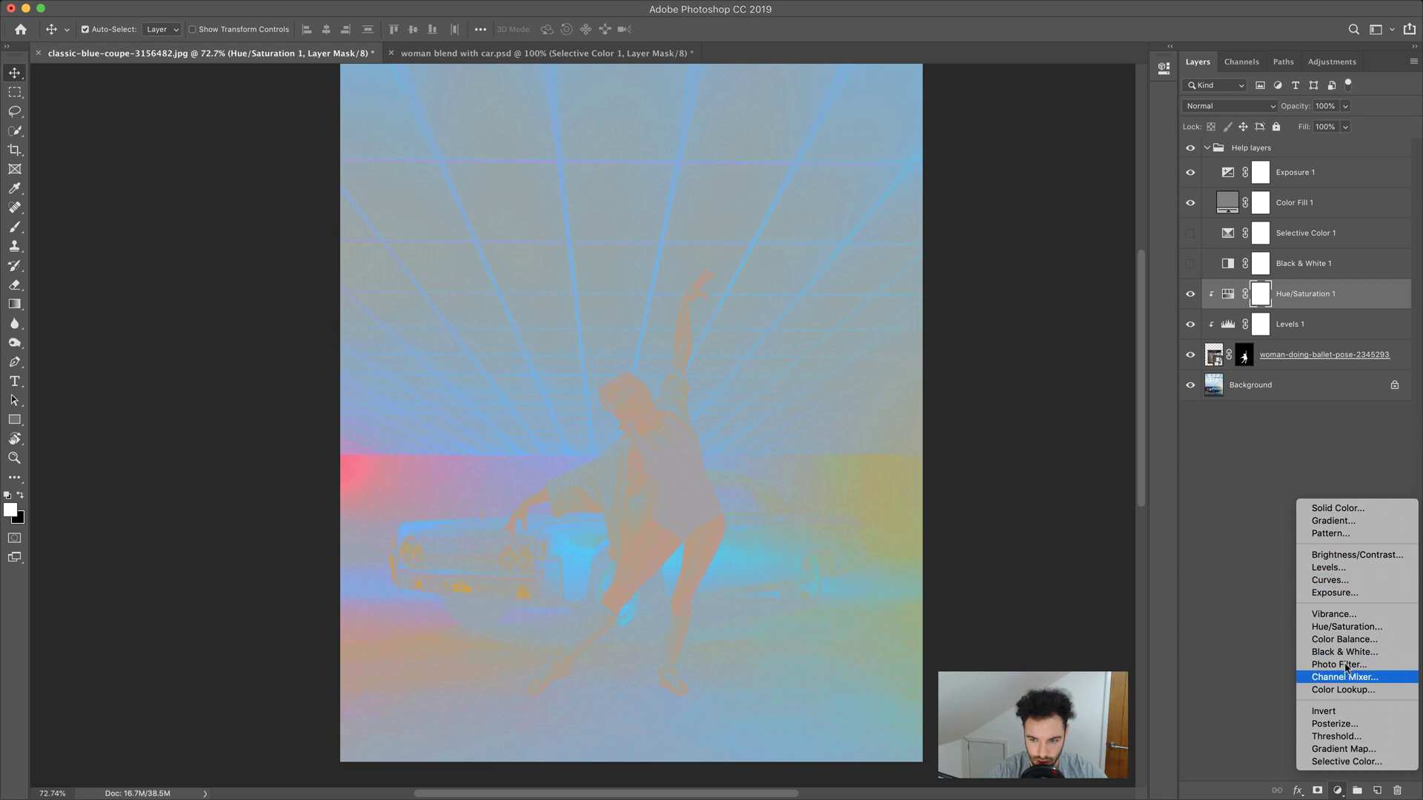
left_click(1338, 581)
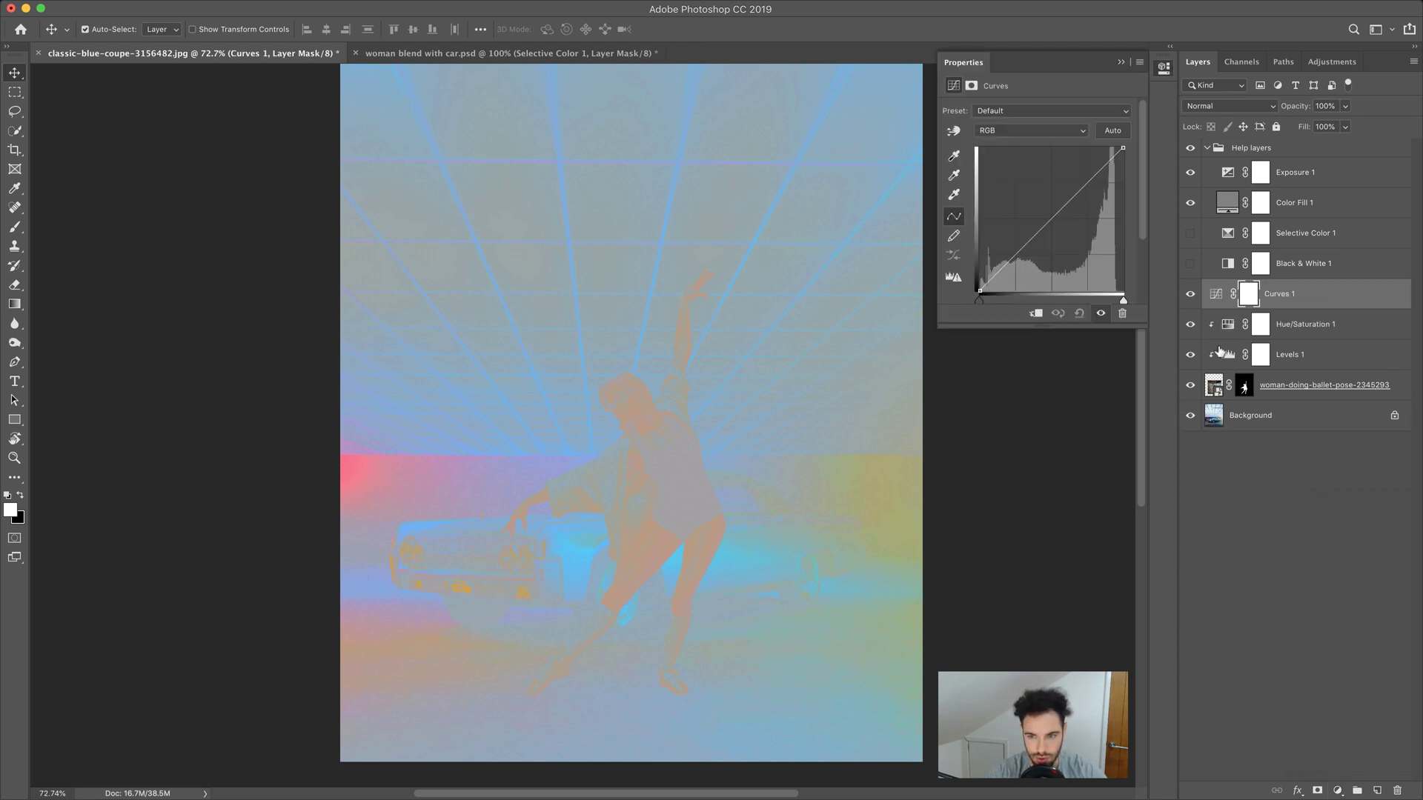
left_click(1036, 313)
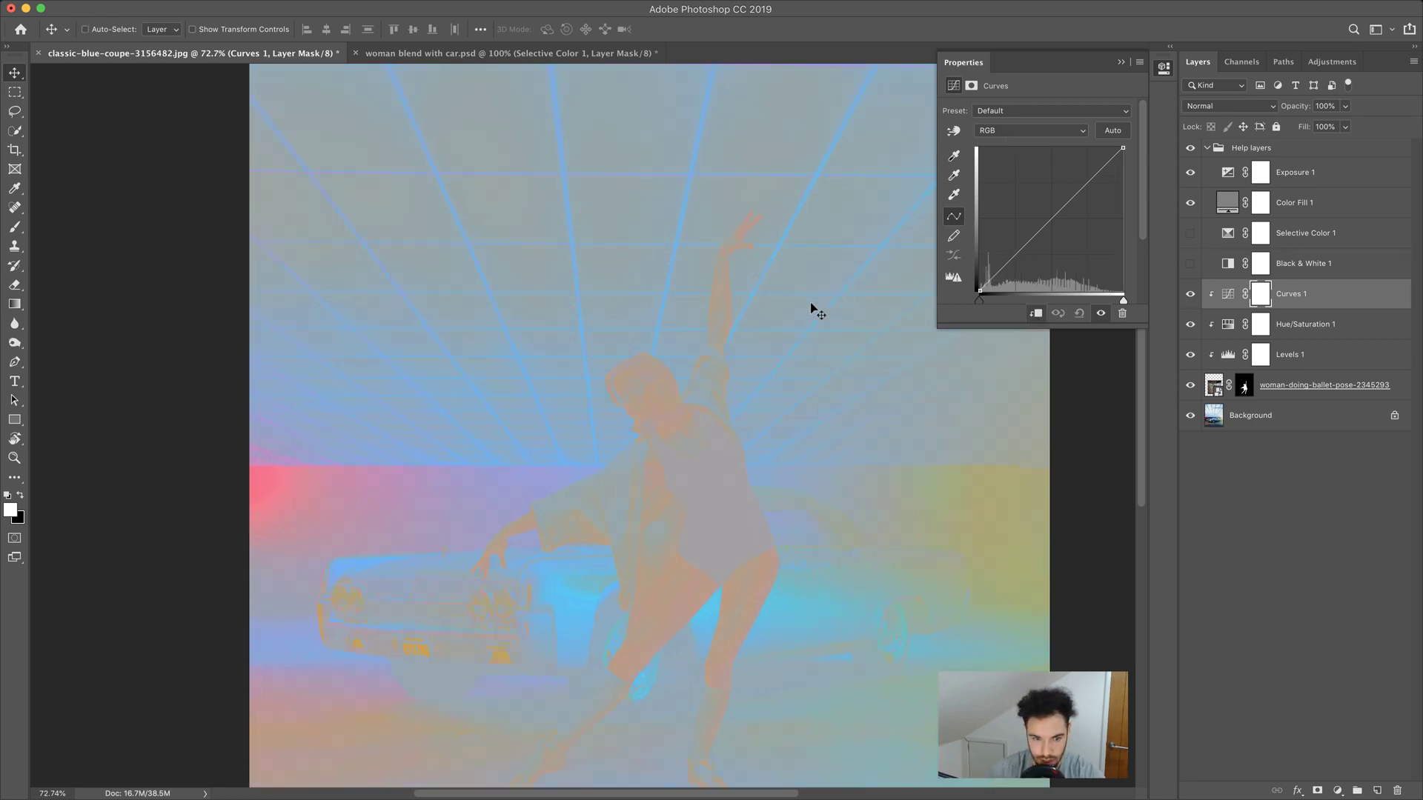
Step: Test a strong red boost in Curves 1, and set the Red channel's highlight output slightly lower and fine-tune its shadow endpoint
key("super+1")
left_click_drag(773, 327, 669, 200)
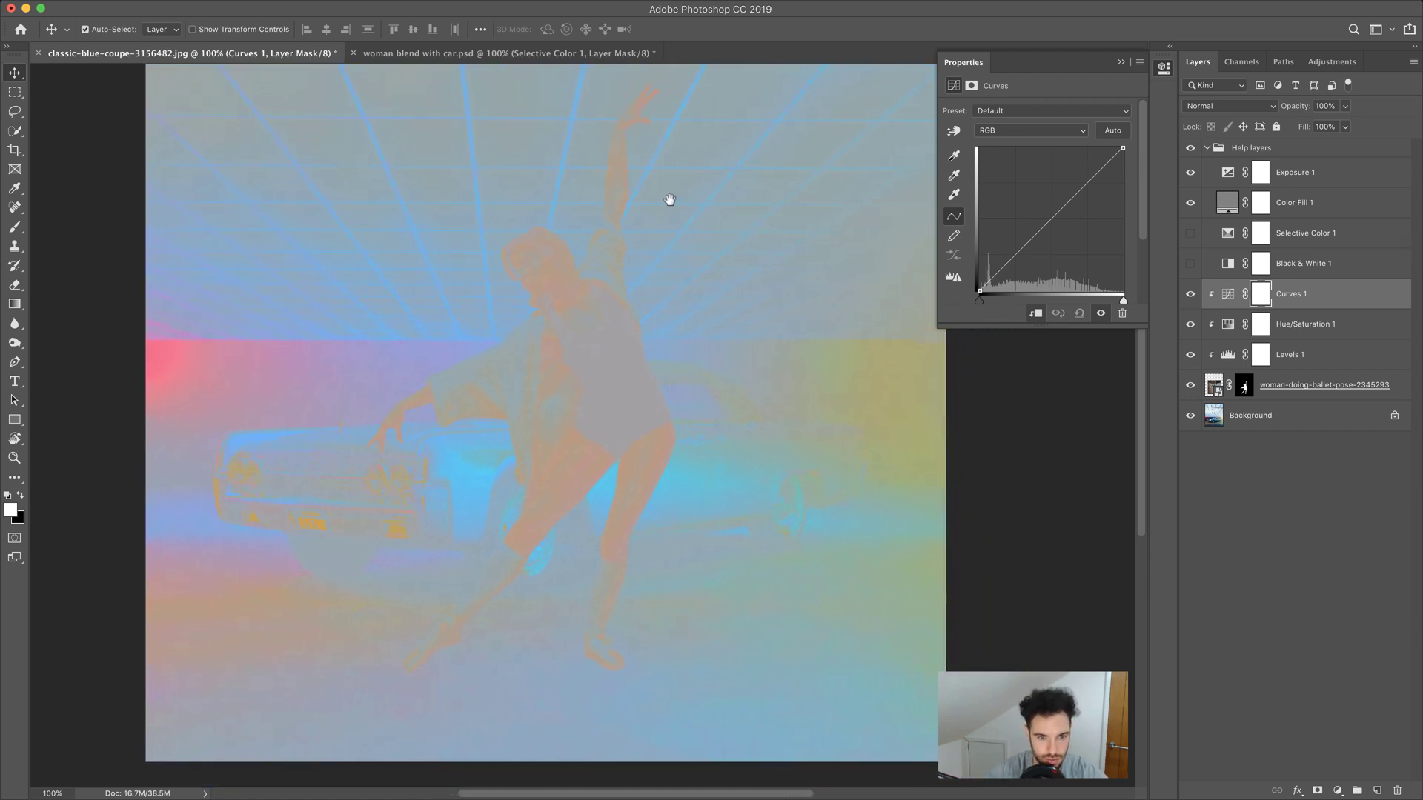
left_click(1043, 131)
left_click(1033, 142)
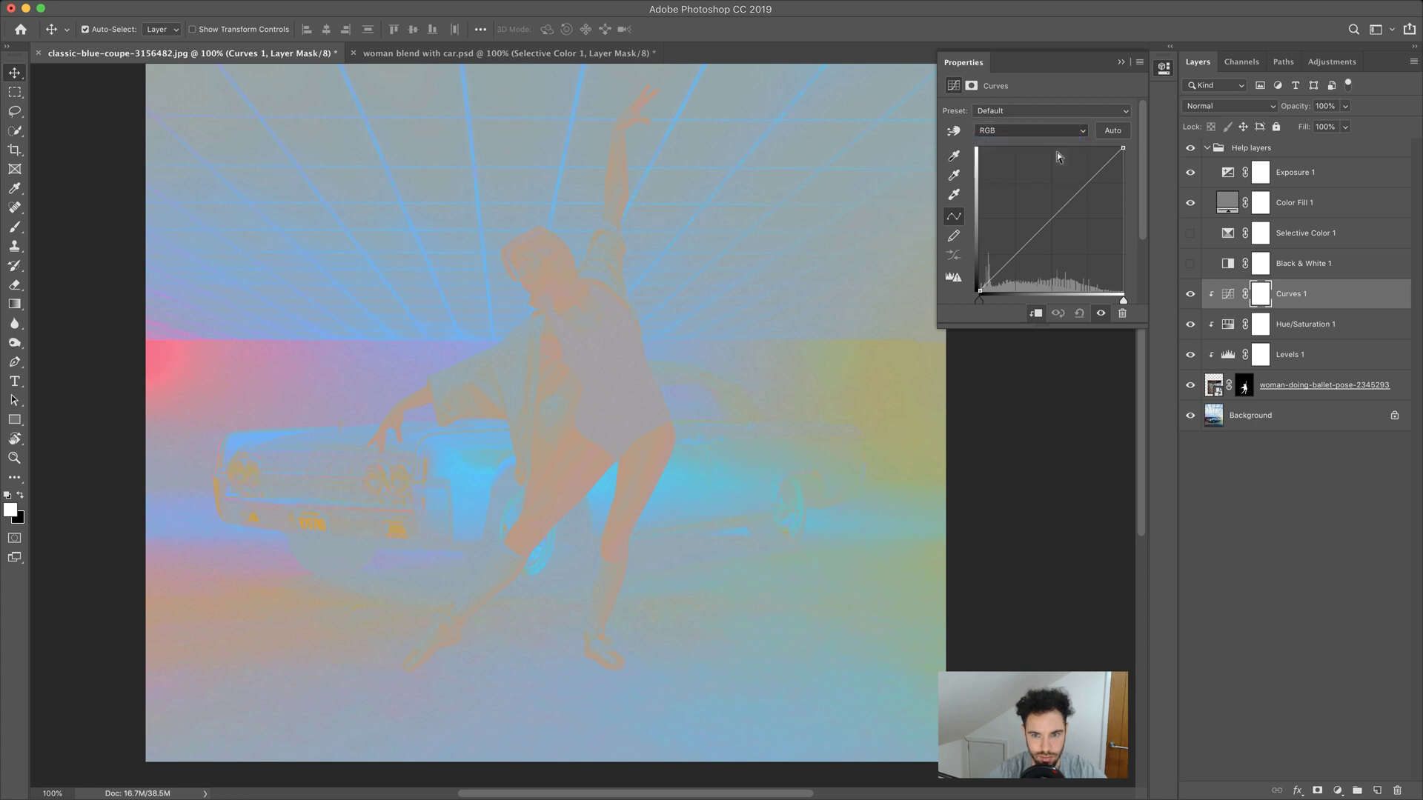
left_click_drag(1123, 148, 1058, 131)
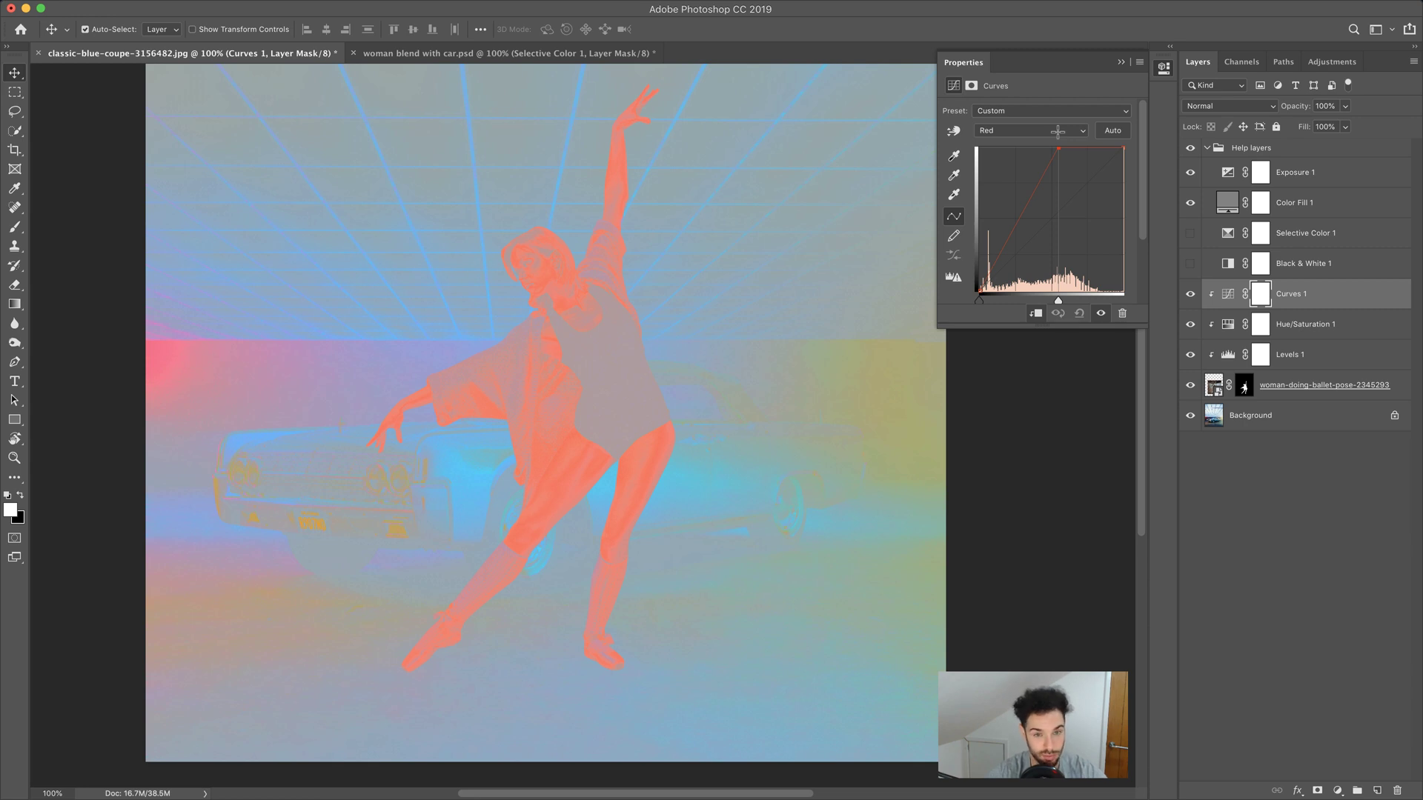
left_click_drag(1058, 132, 1131, 160)
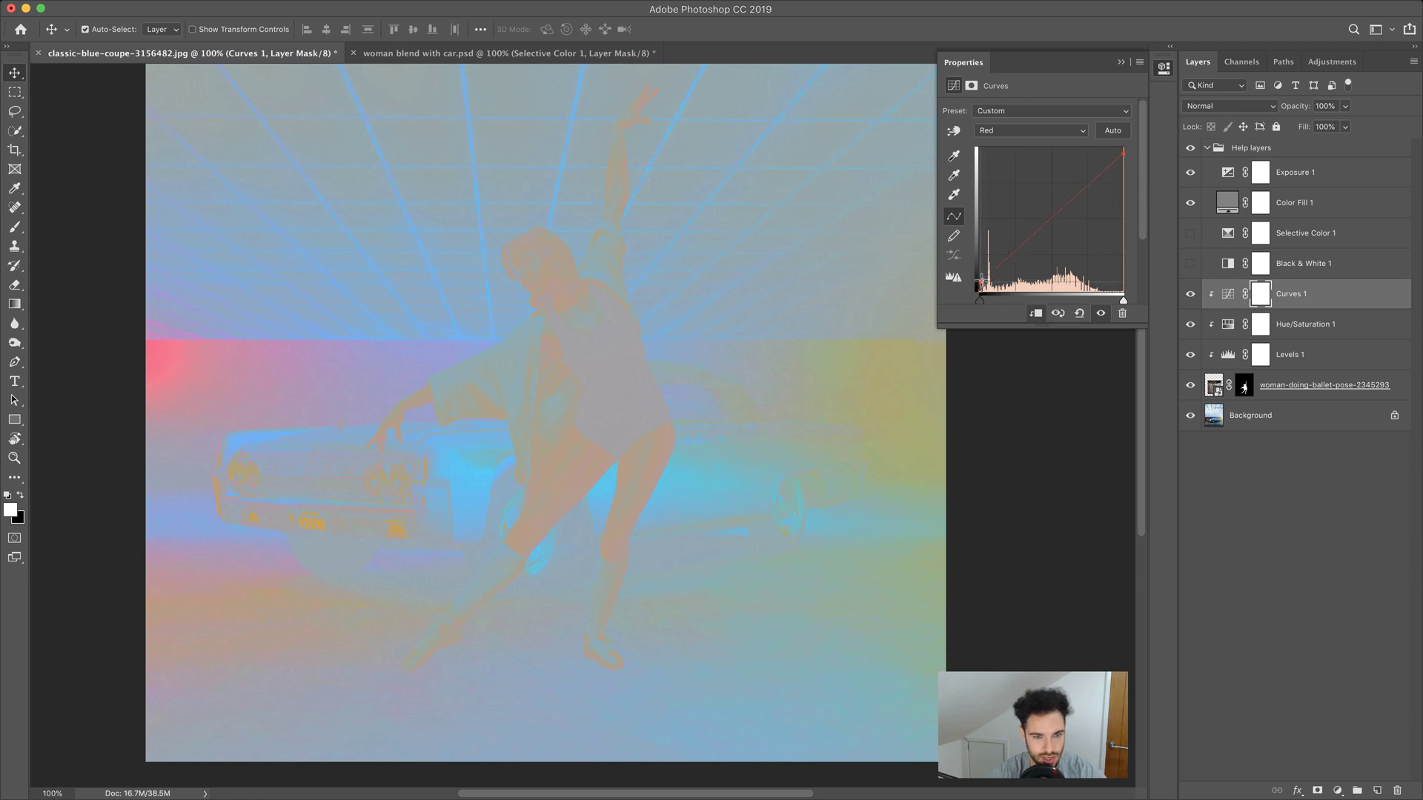
left_click_drag(982, 283, 977, 290)
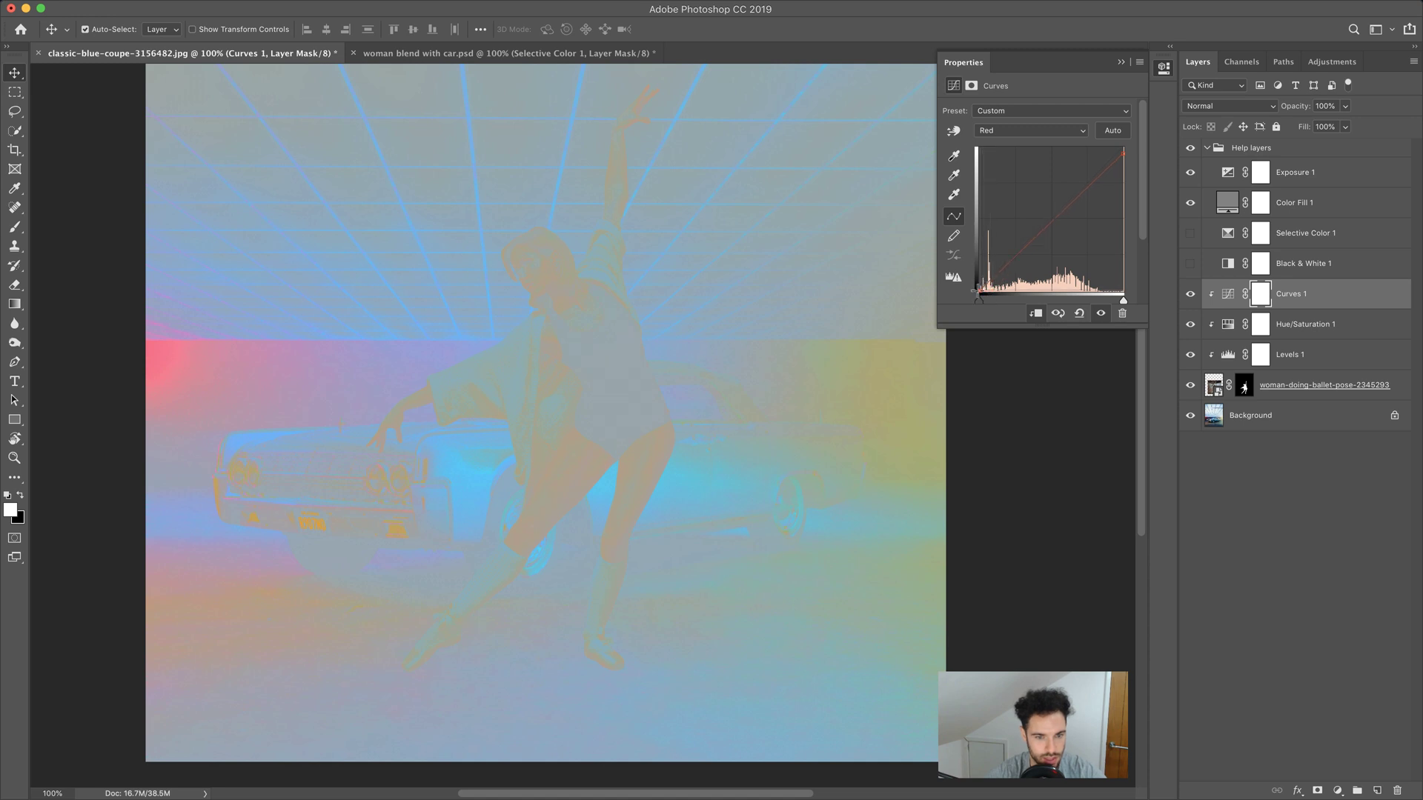
Step: Compare the woman's colour match with the Help layers group hidden and shown
left_click(1191, 149)
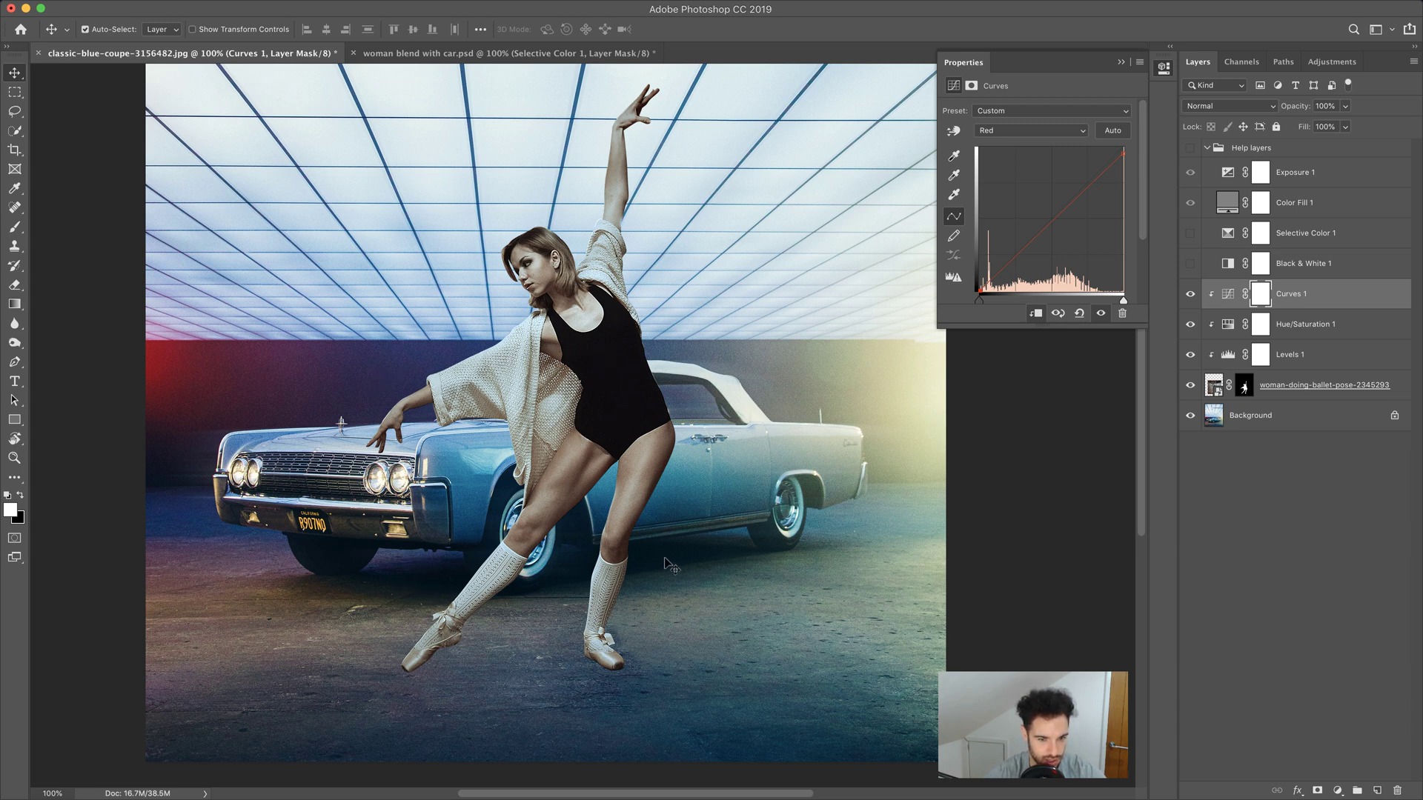
left_click(1189, 148)
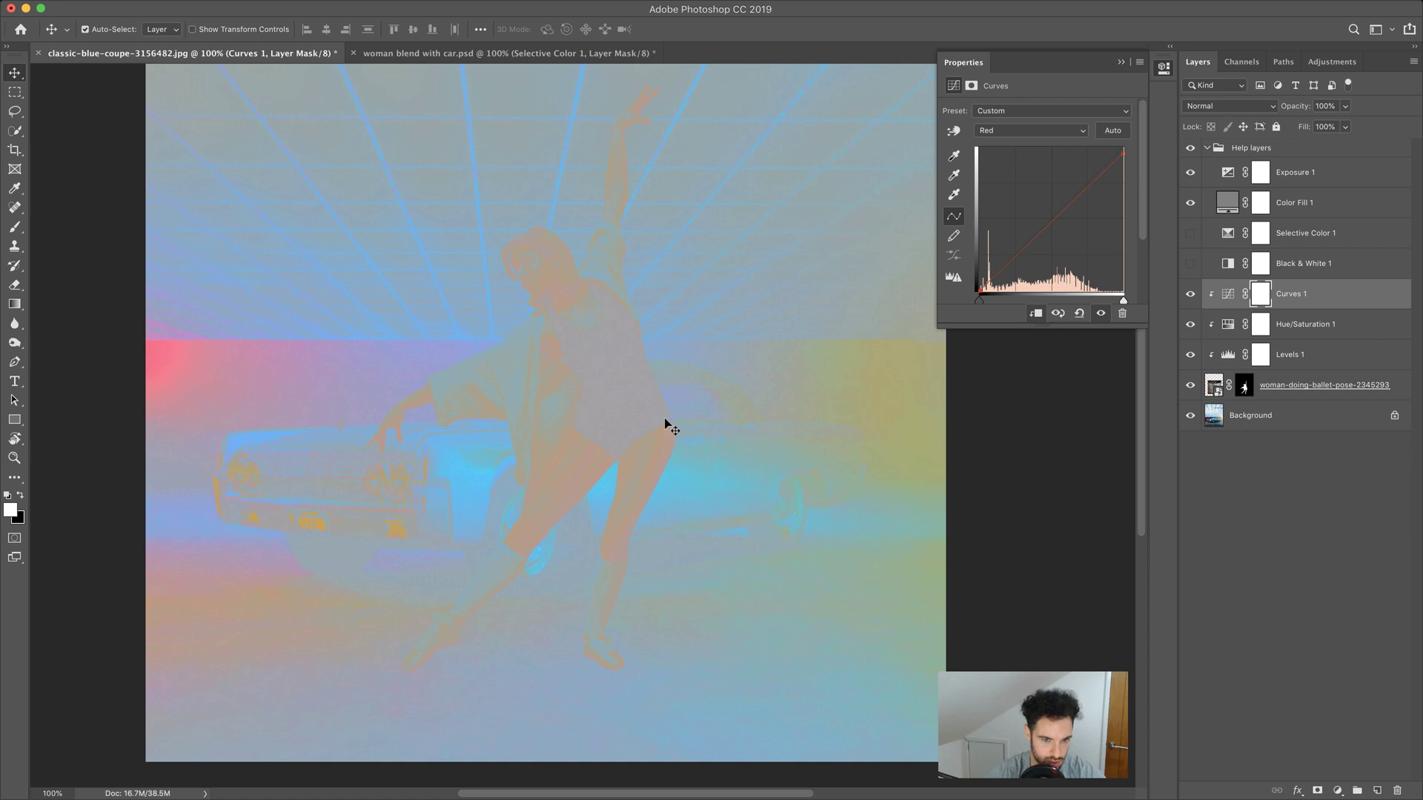
left_click(1190, 149)
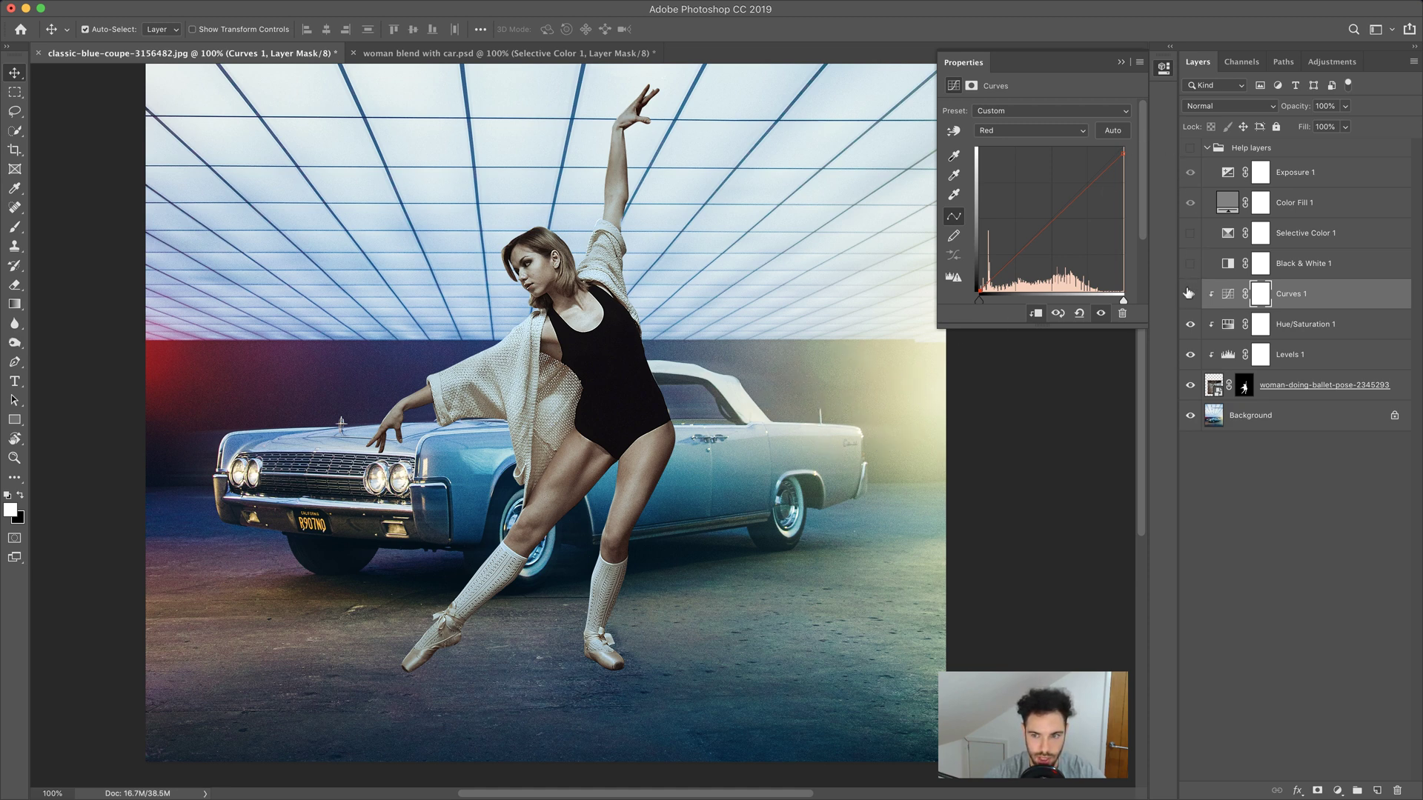
left_click(1190, 147)
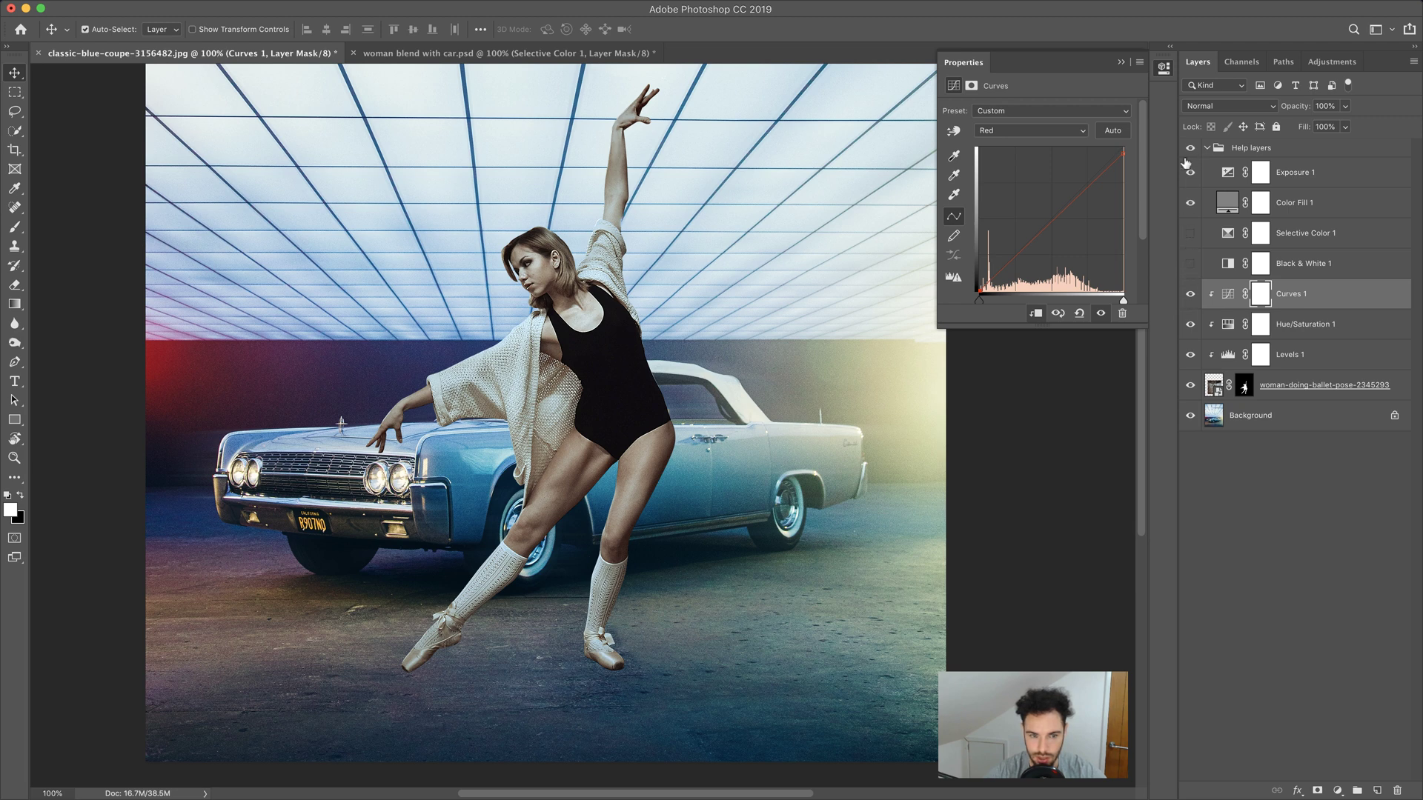
Step: Lower the highlight output of the Green channel slightly in Curves 1 and fine-tune its shadow endpoint
left_click(1018, 131)
left_click(1016, 144)
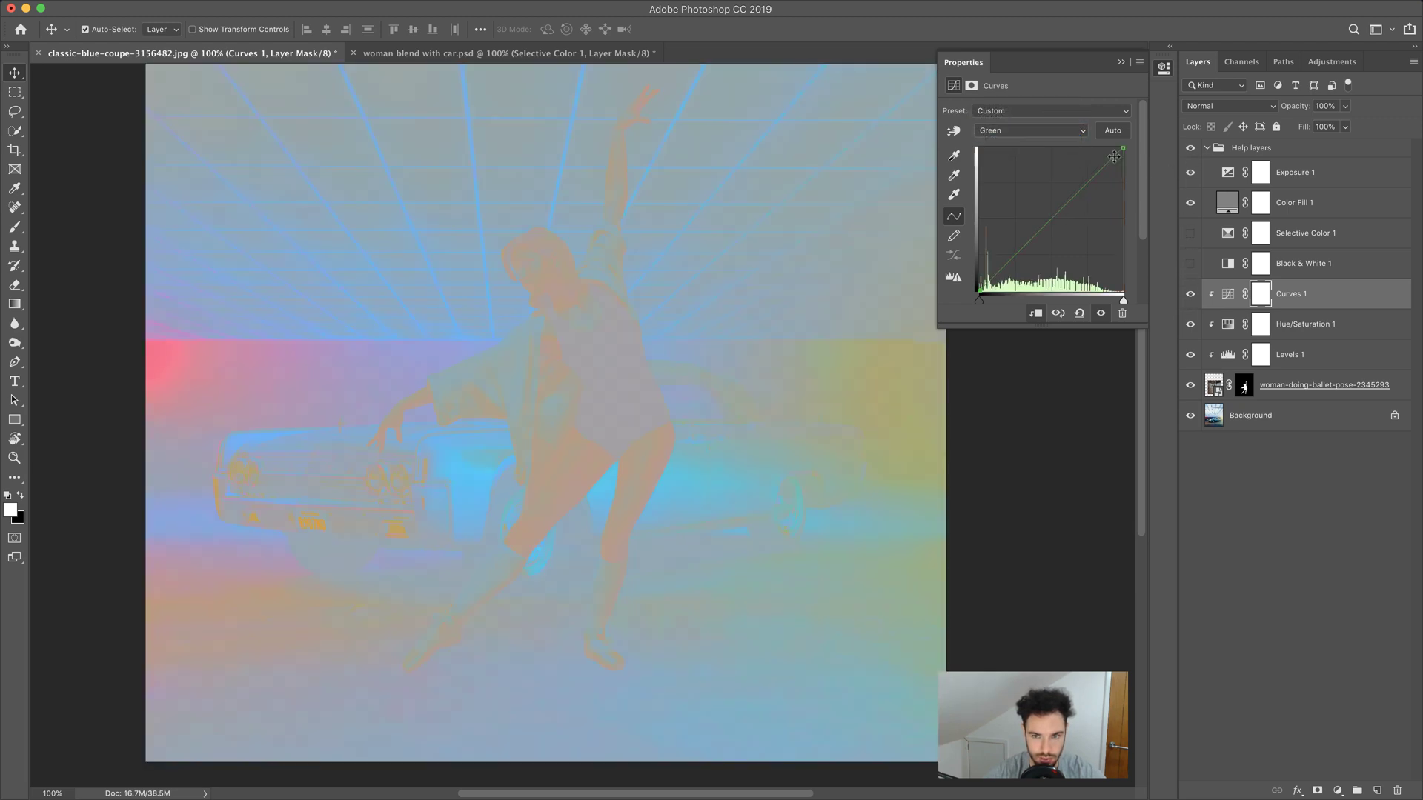
left_click_drag(1124, 149, 1143, 157)
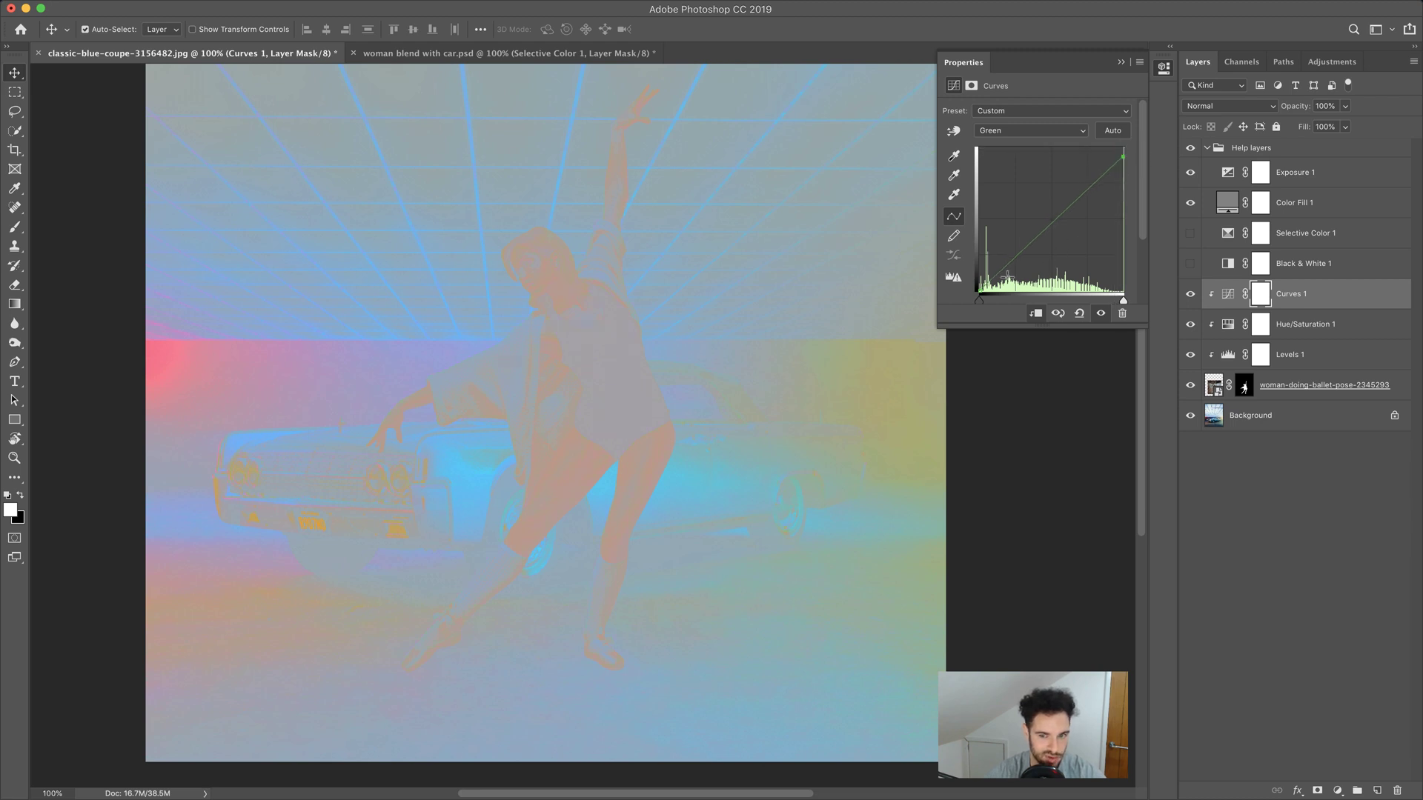
mouse_move(979, 291)
left_mouse_down()
mouse_move(983, 280)
mouse_move(978, 294)
left_mouse_up()
Step: Move the Blue channel's highlight endpoint slightly inward in Curves 1 and fine-tune its shadow endpoint
left_click(1023, 131)
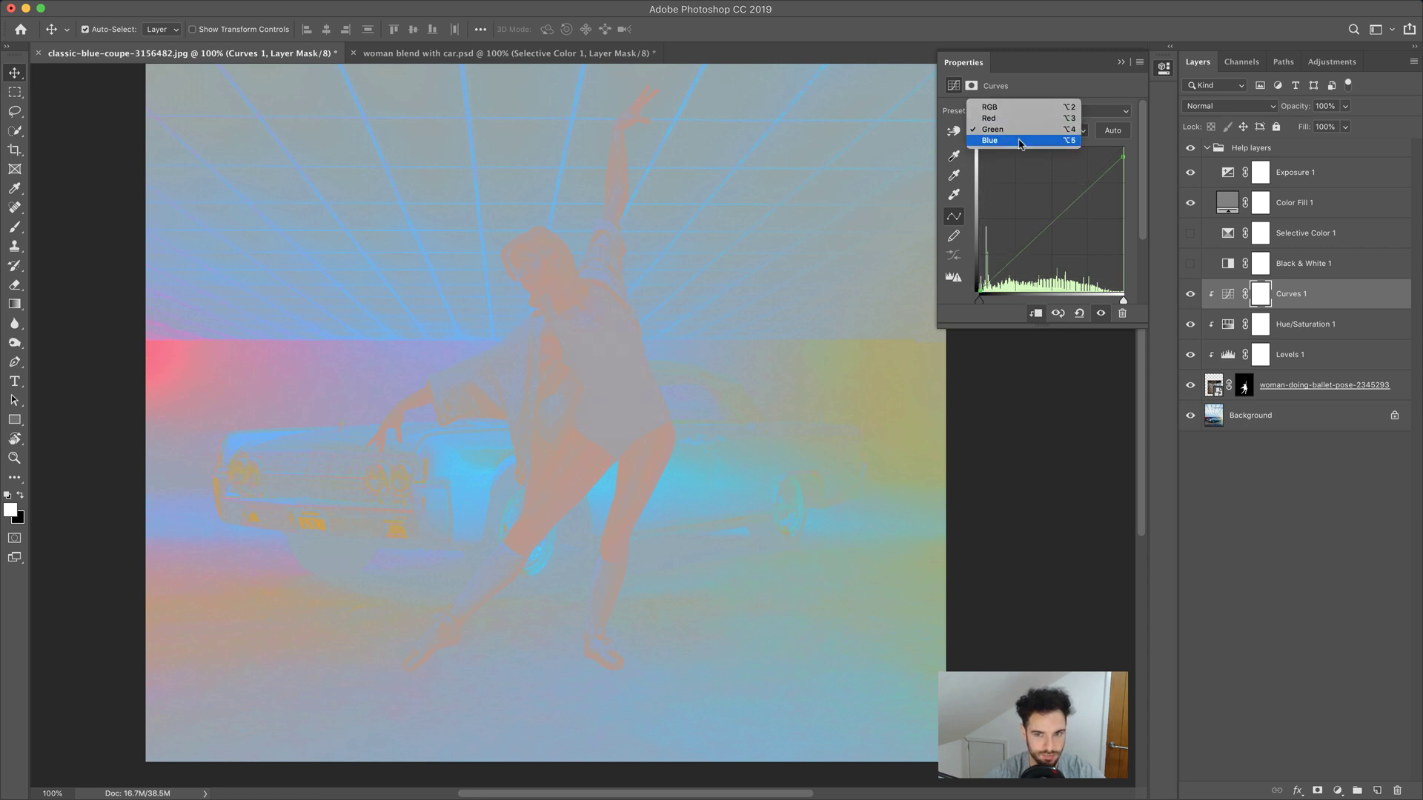
left_click(1019, 141)
left_click_drag(1123, 148, 1117, 147)
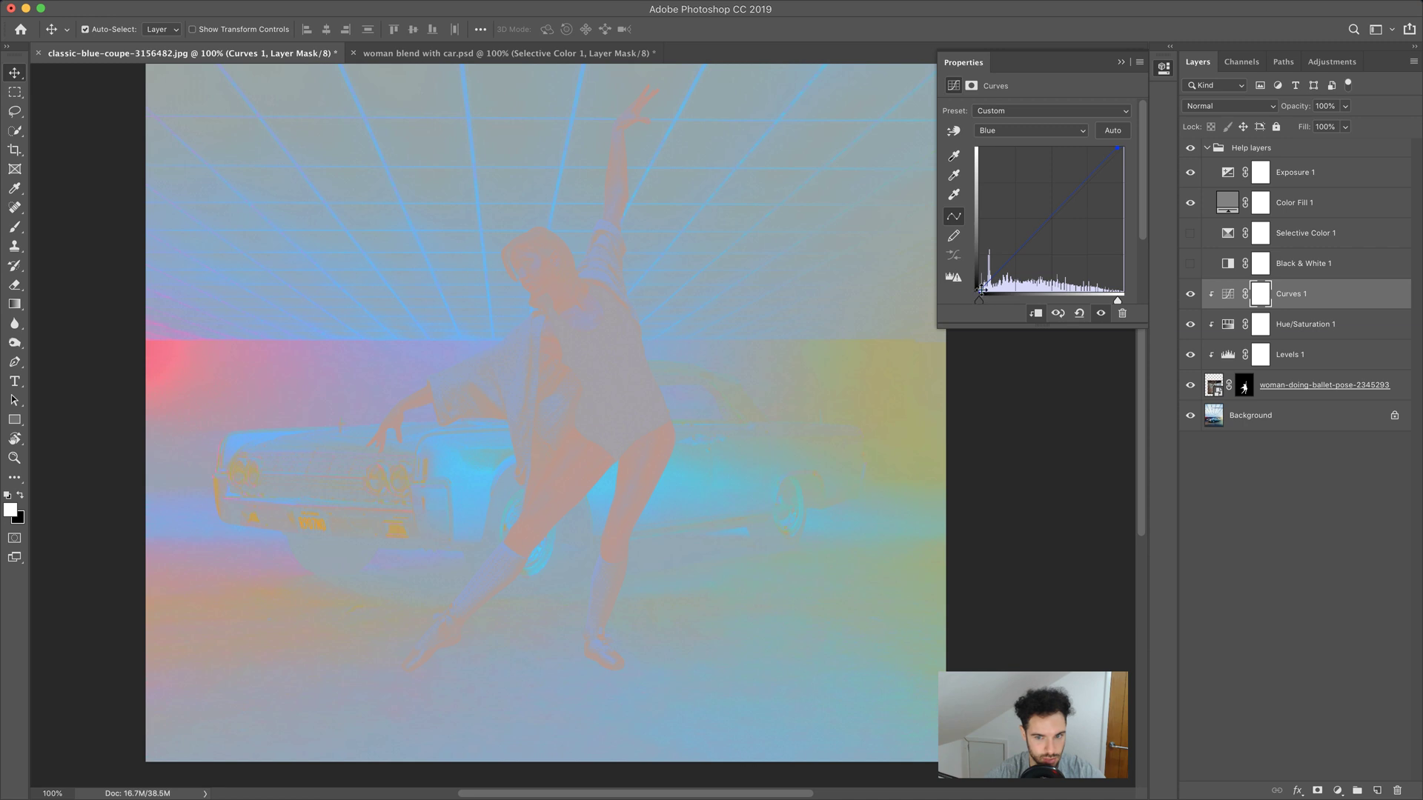
mouse_move(980, 288)
left_mouse_down()
mouse_move(971, 304)
mouse_move(988, 304)
left_mouse_up()
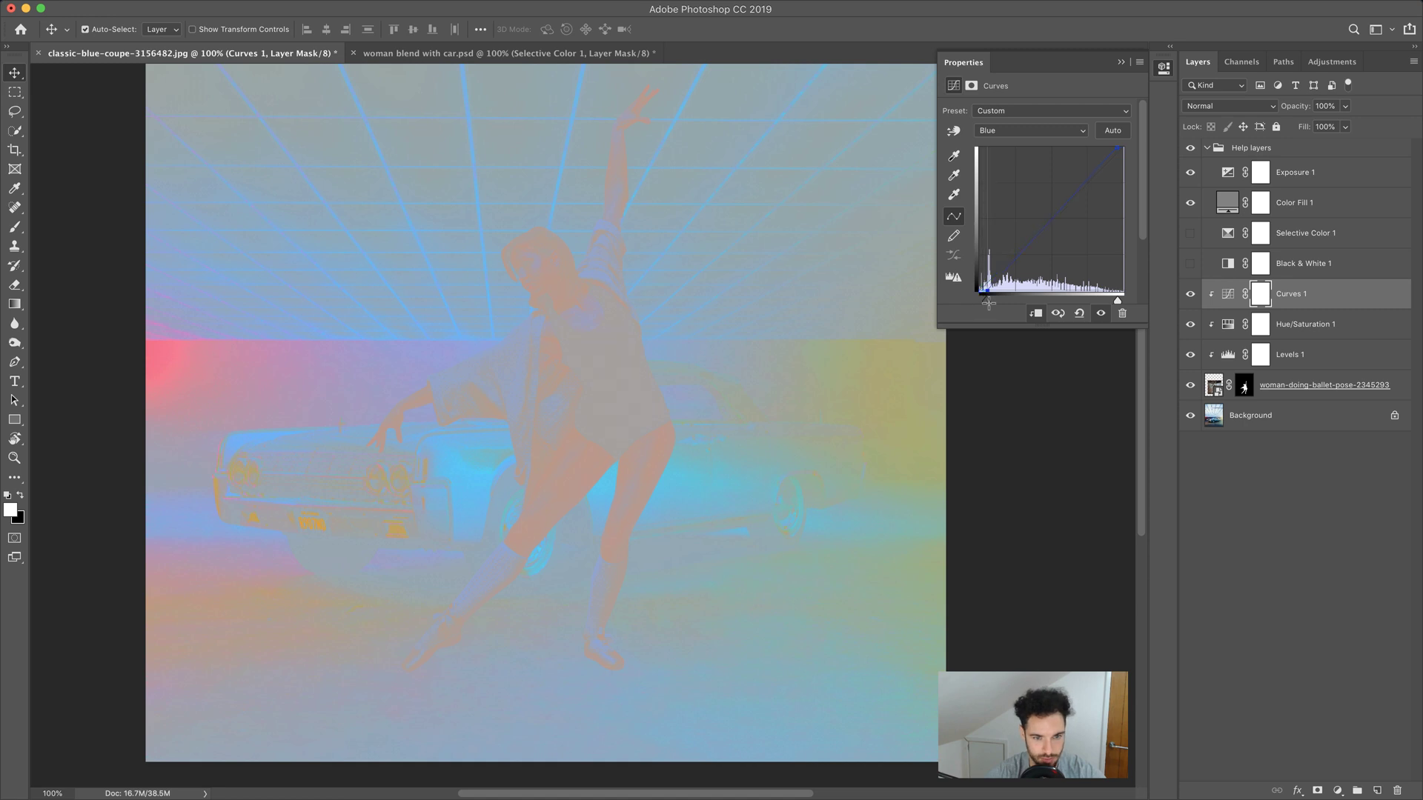
Step: Hide the Help layers group and compare the woman's colour with the Curves 1 adjustment off and on
left_click(1120, 62)
left_click(1188, 148)
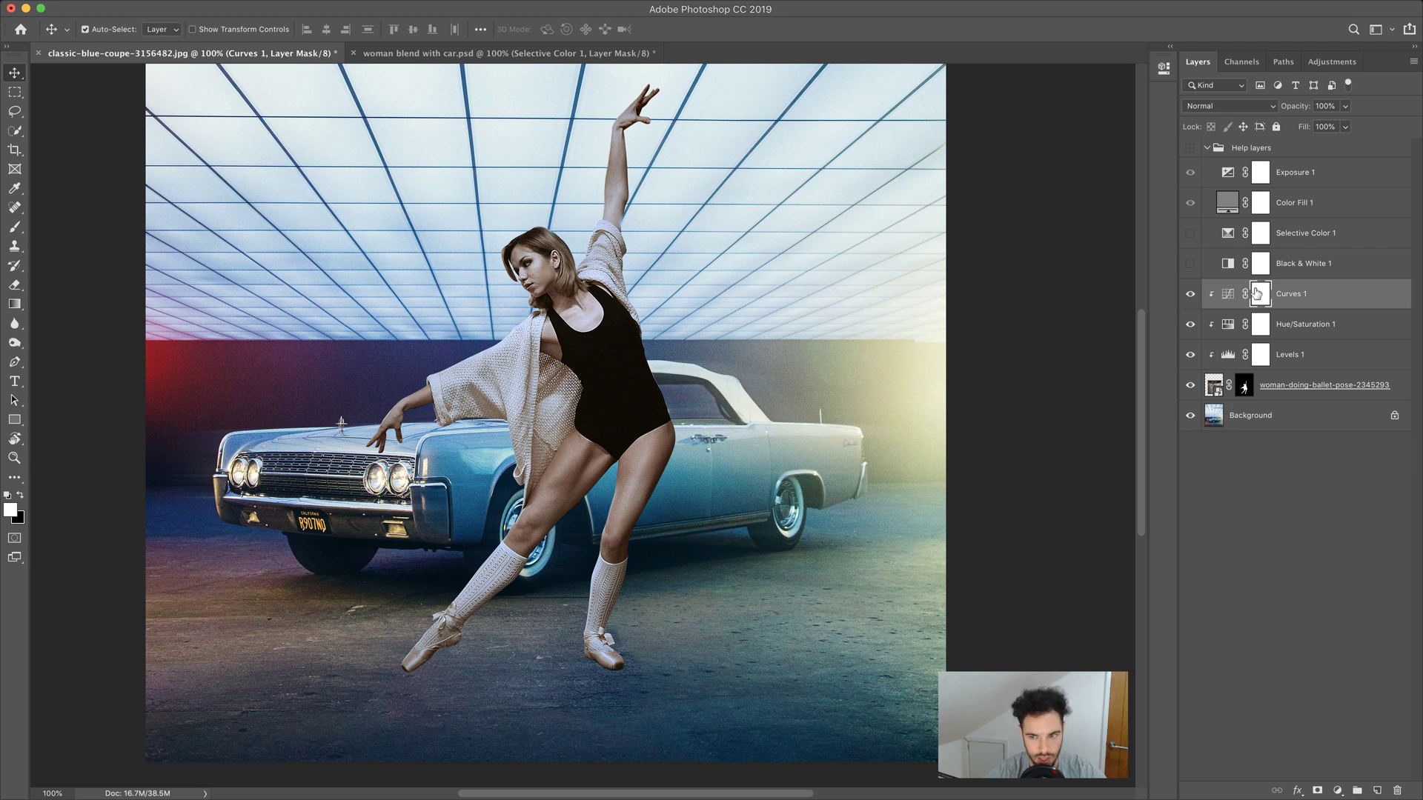
left_click(1190, 295)
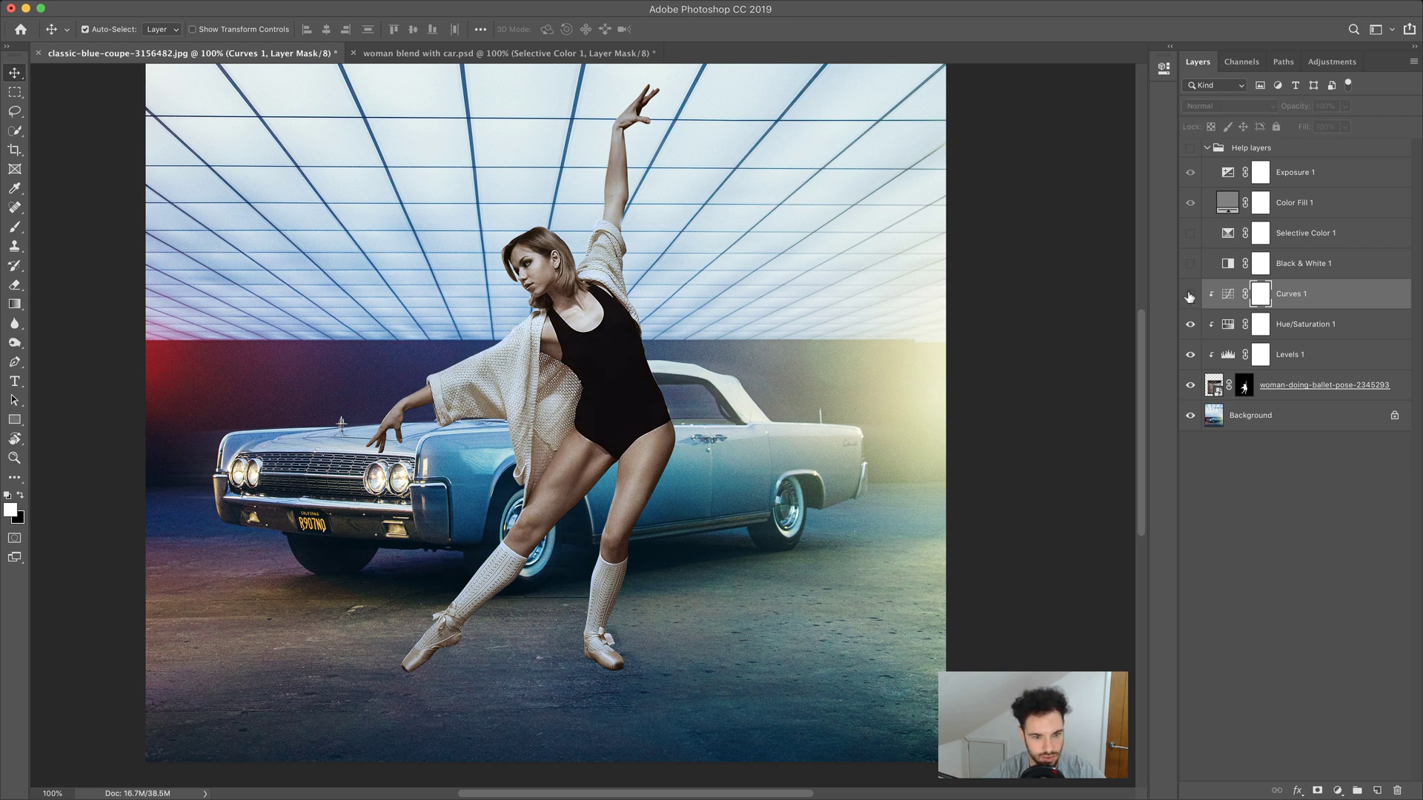
left_click(1189, 296)
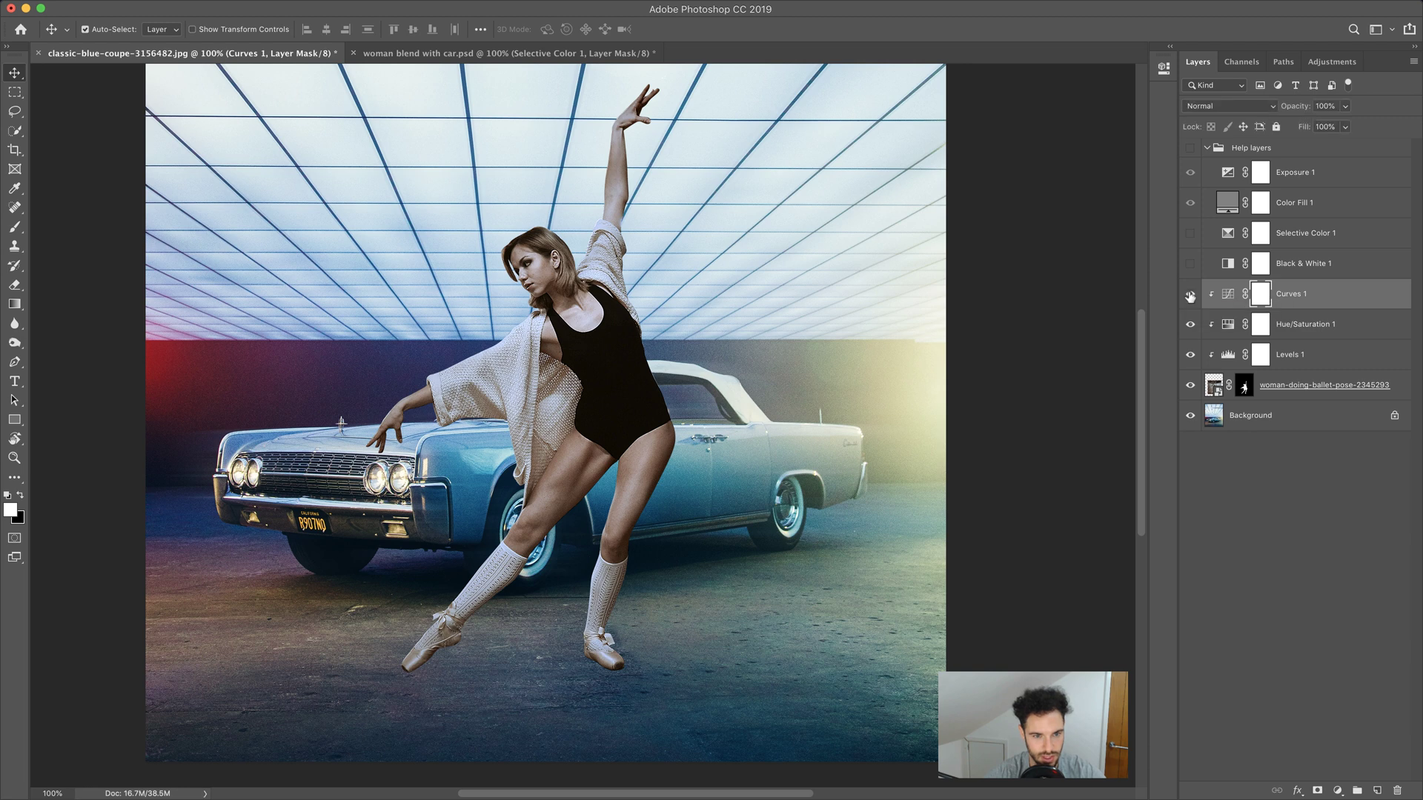
left_click(1190, 296)
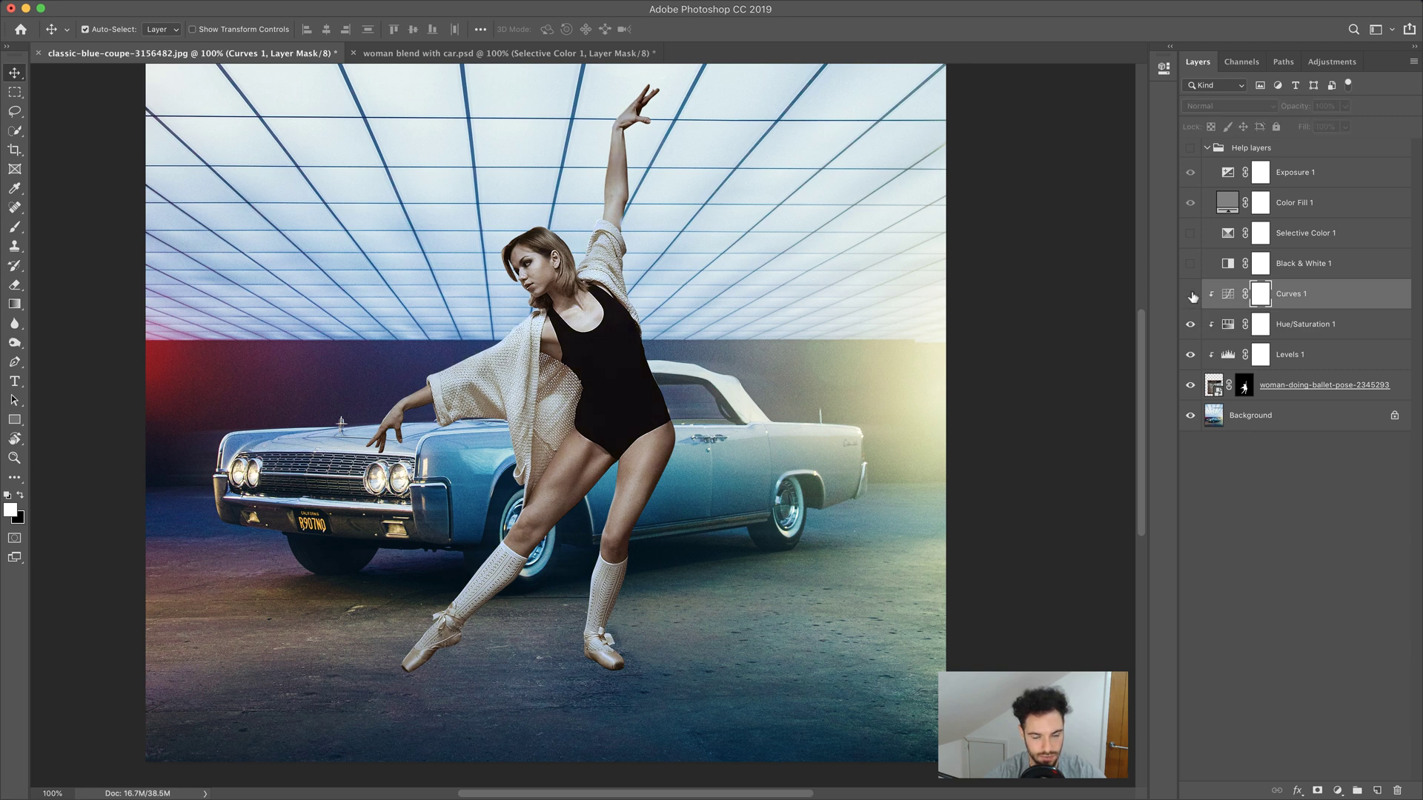
left_click(1190, 295)
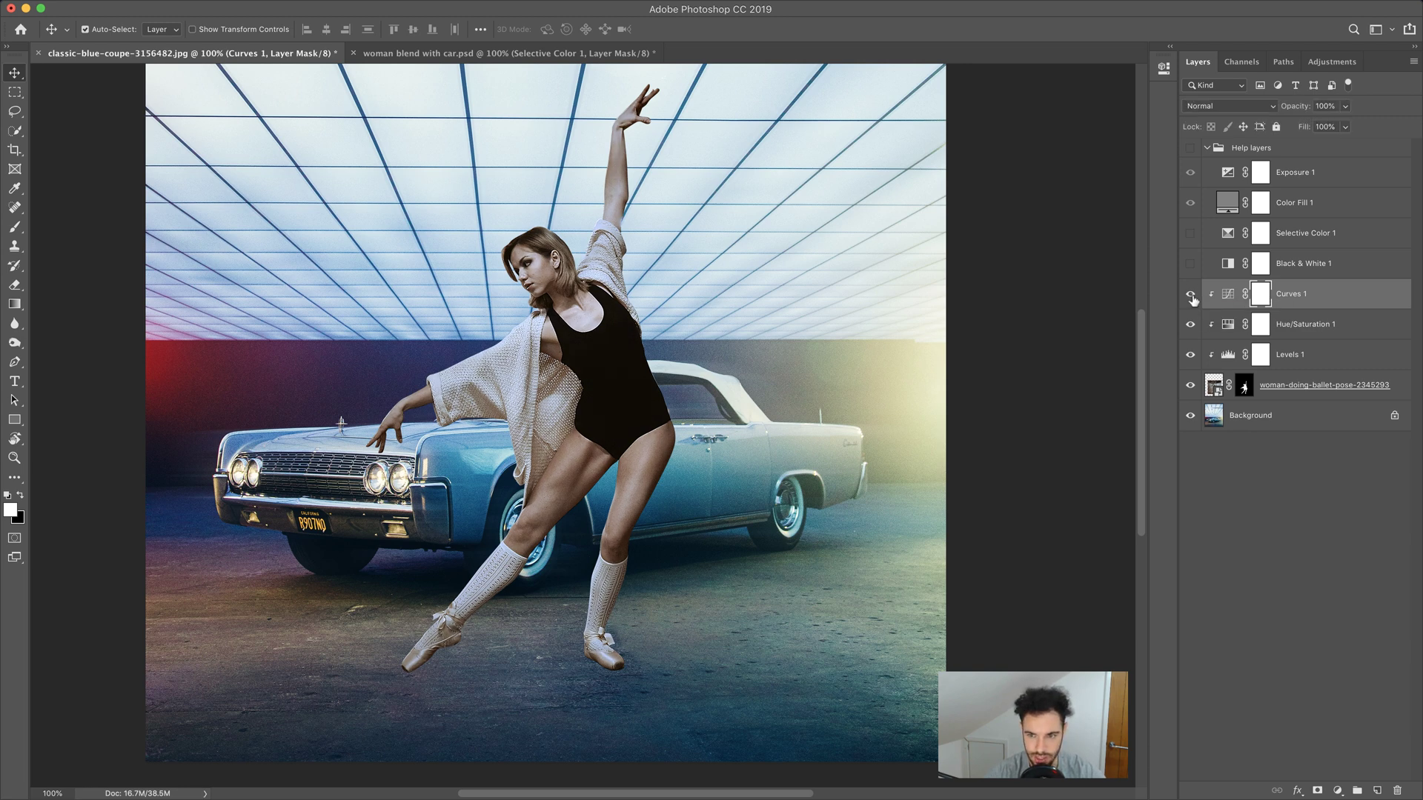
Step: Recheck the colour match through the Help layers group, hide the group again, and view the composite without and with Curves 1
left_click(1191, 148)
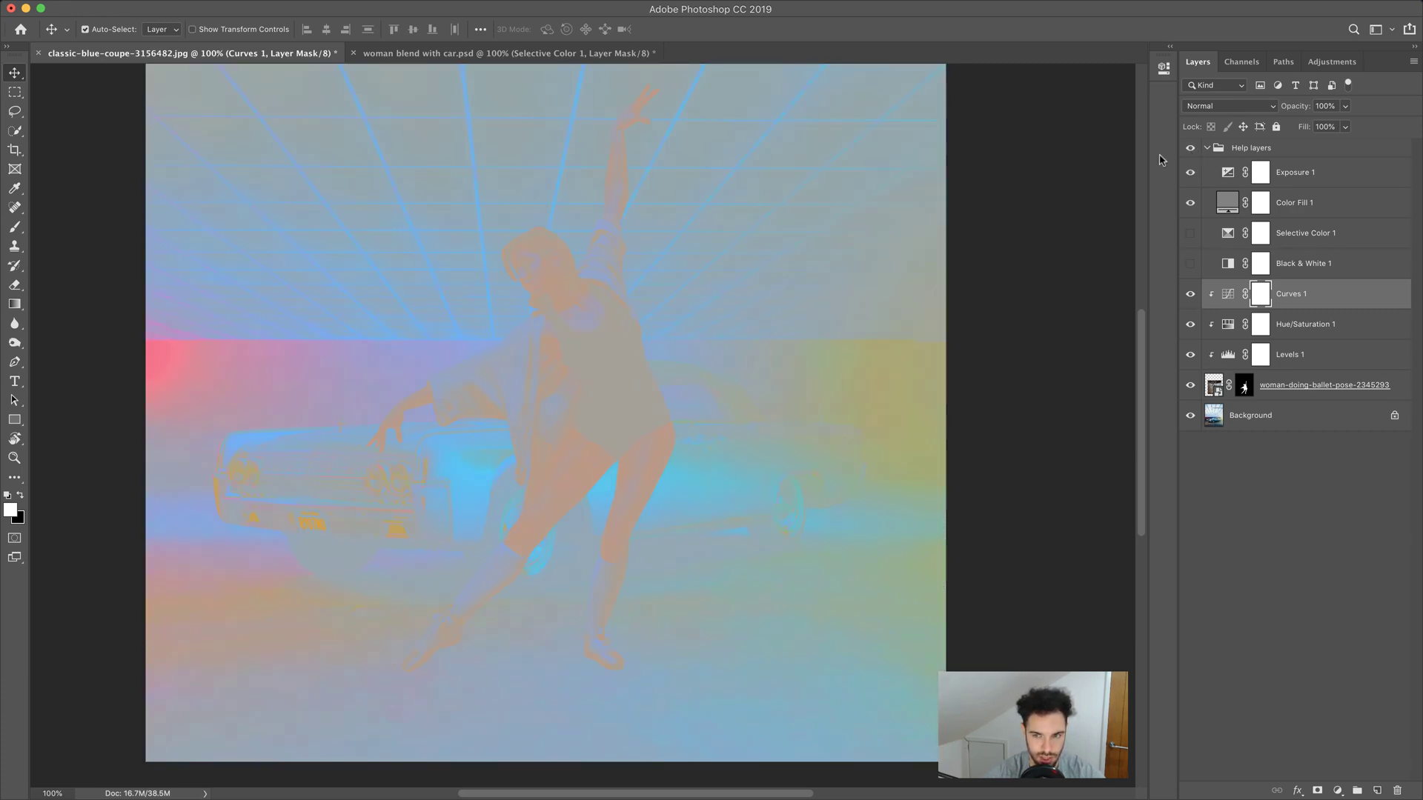
left_click(1190, 149)
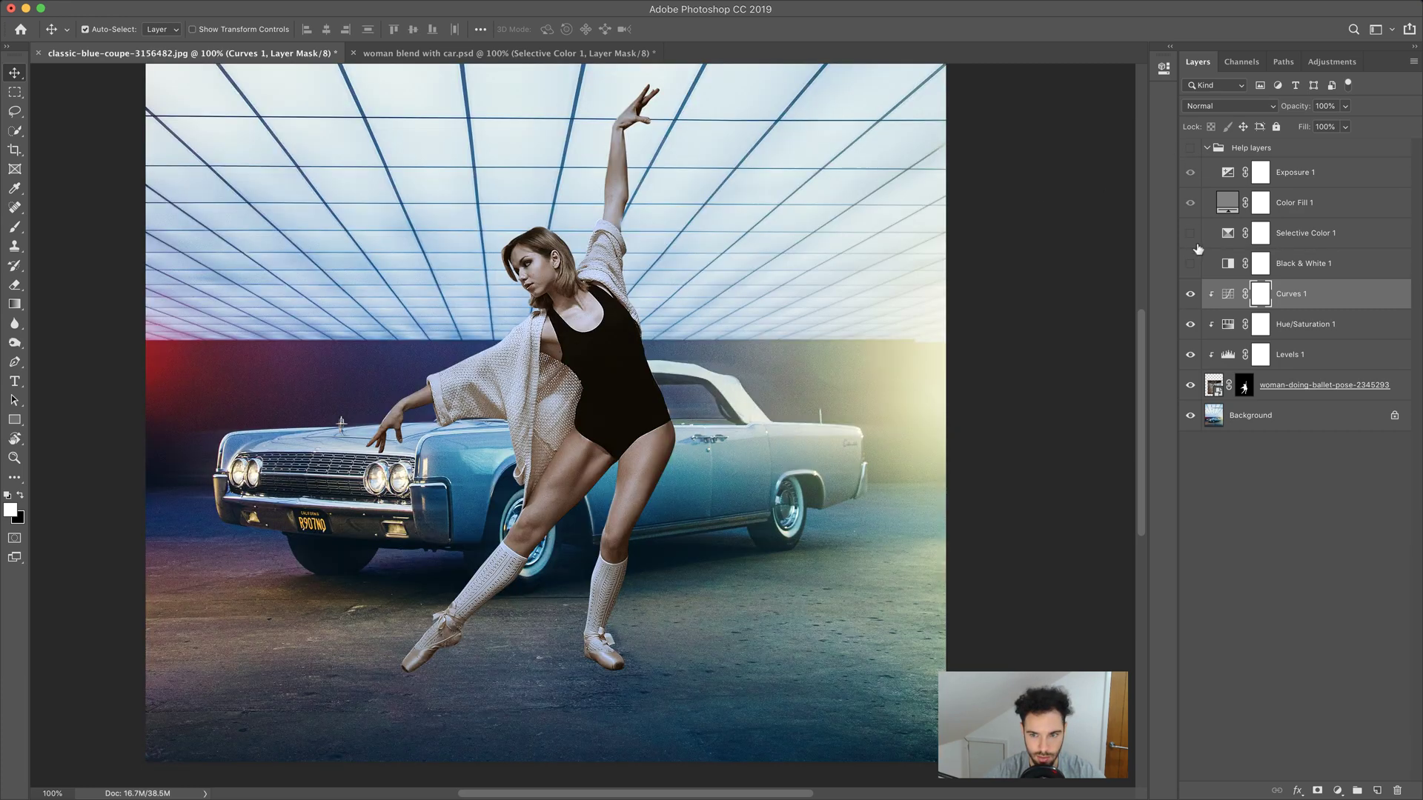
left_click(1190, 295)
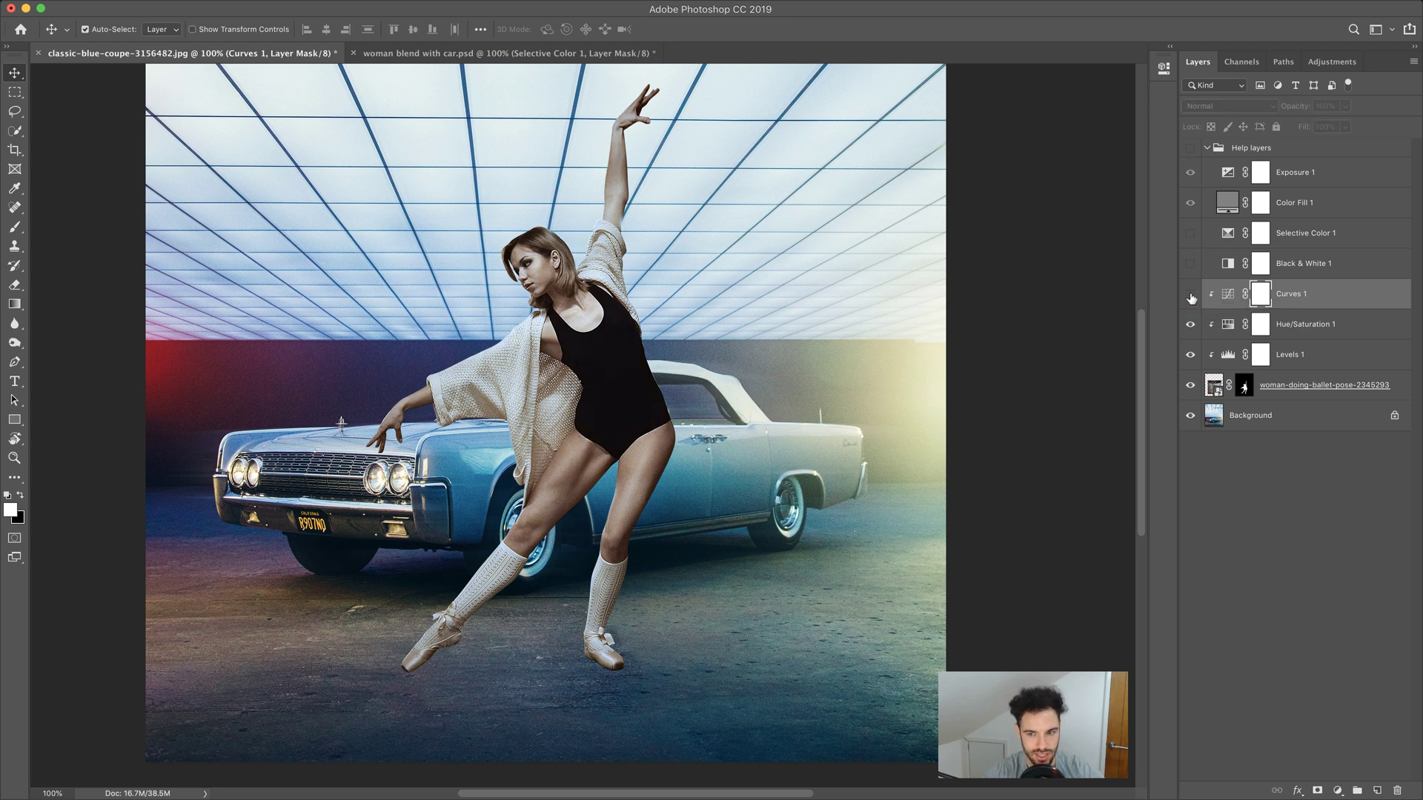
left_click(1190, 295)
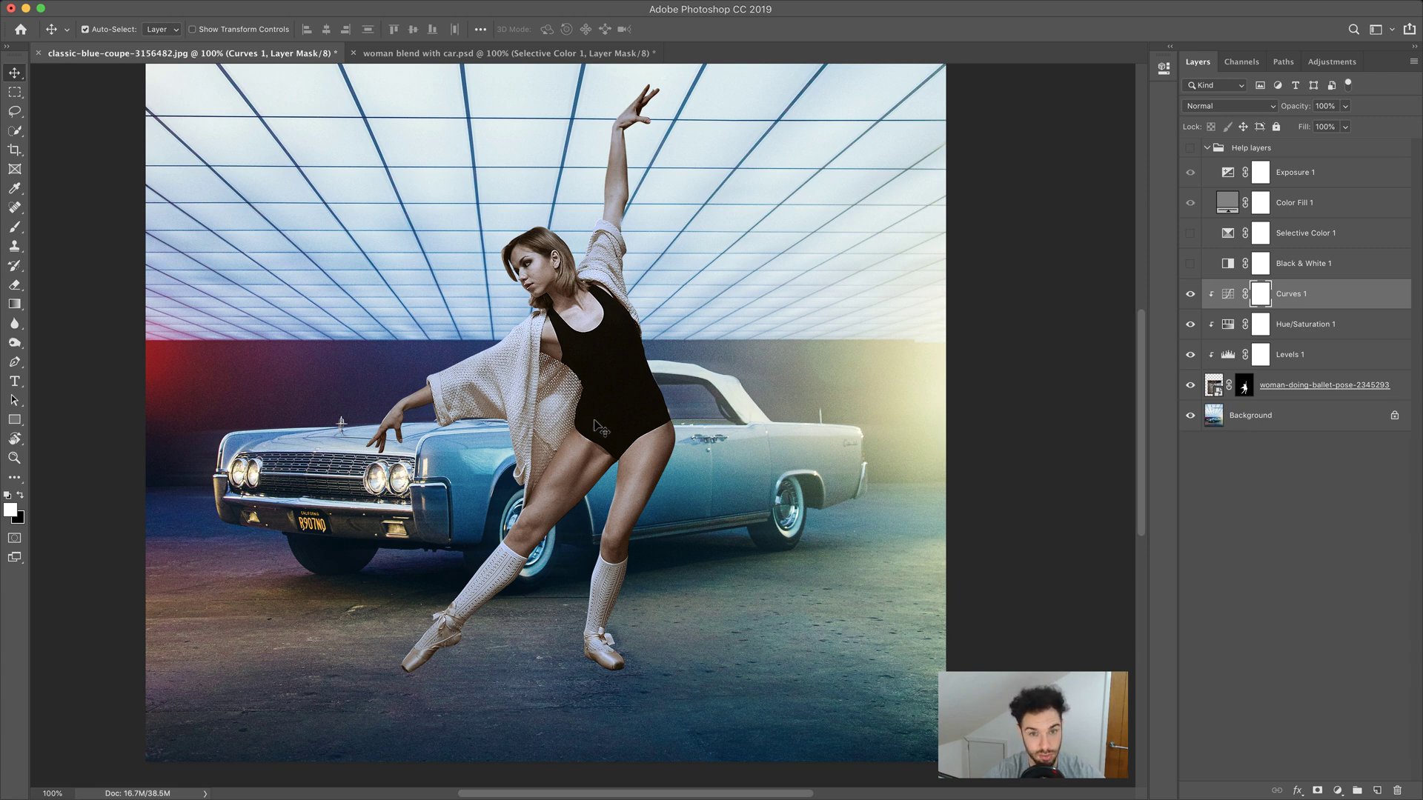
Step: Compare the whole composite with Curves 1, Hue/Saturation 1 and Levels 1 all hidden and all shown again
left_click(1338, 298)
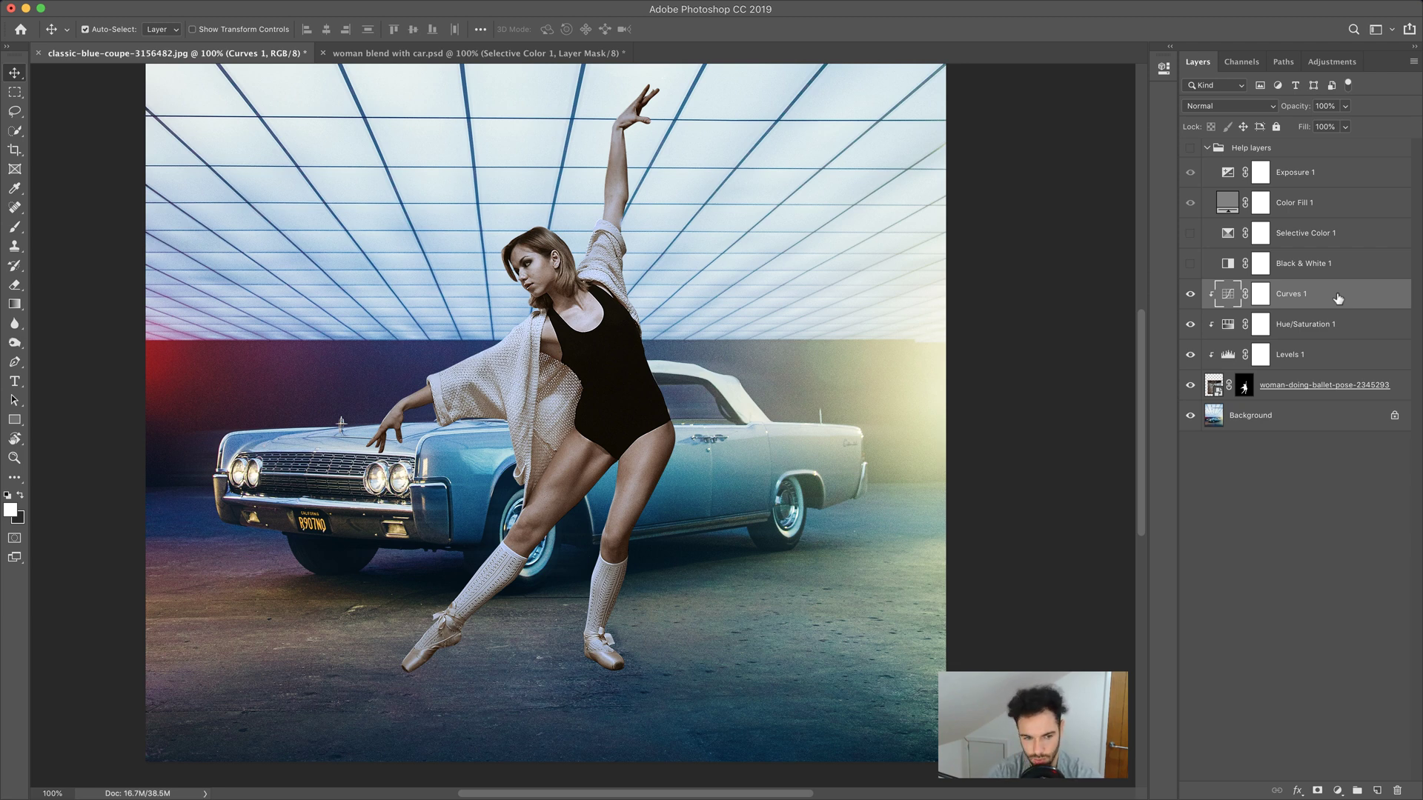
left_click_drag(1190, 294, 1191, 326)
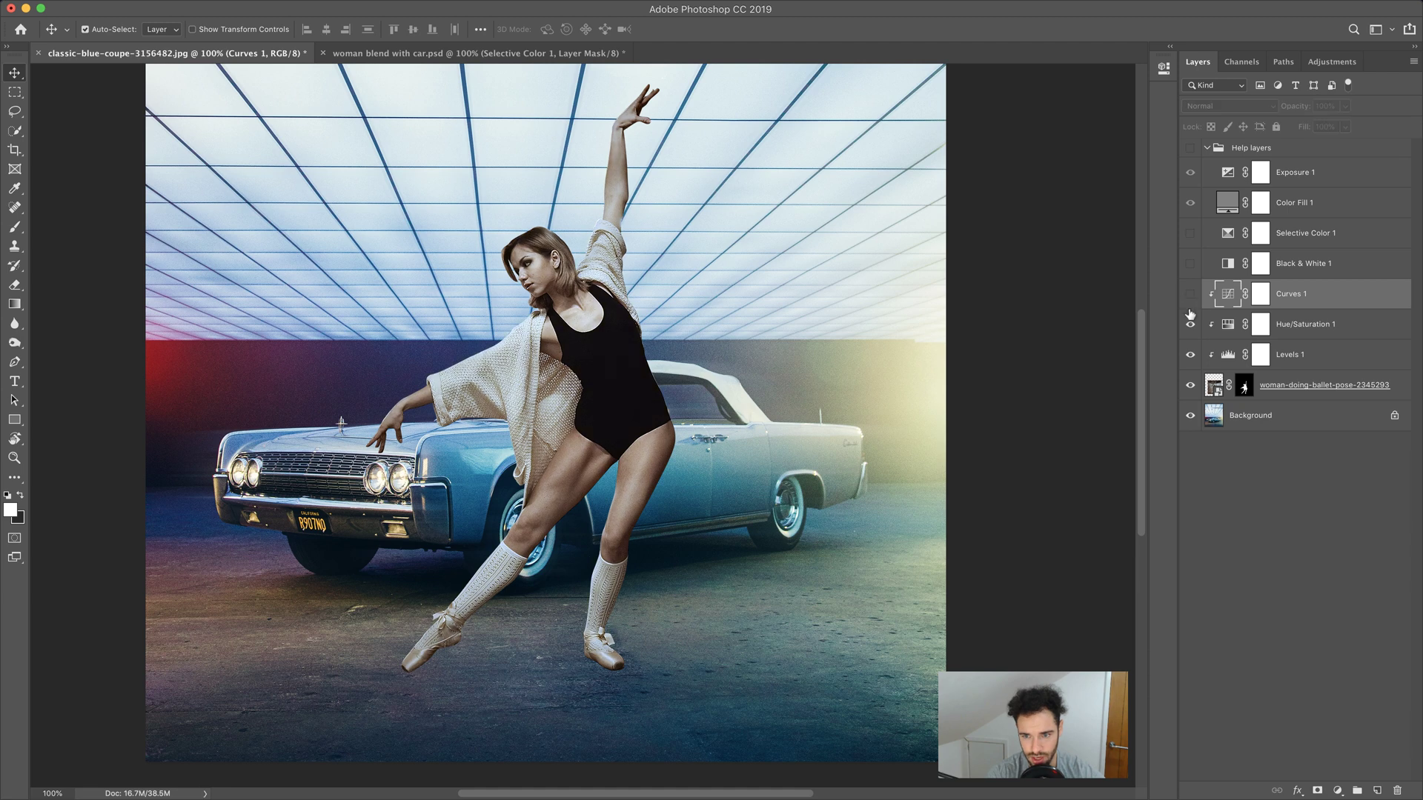
left_click(1190, 355)
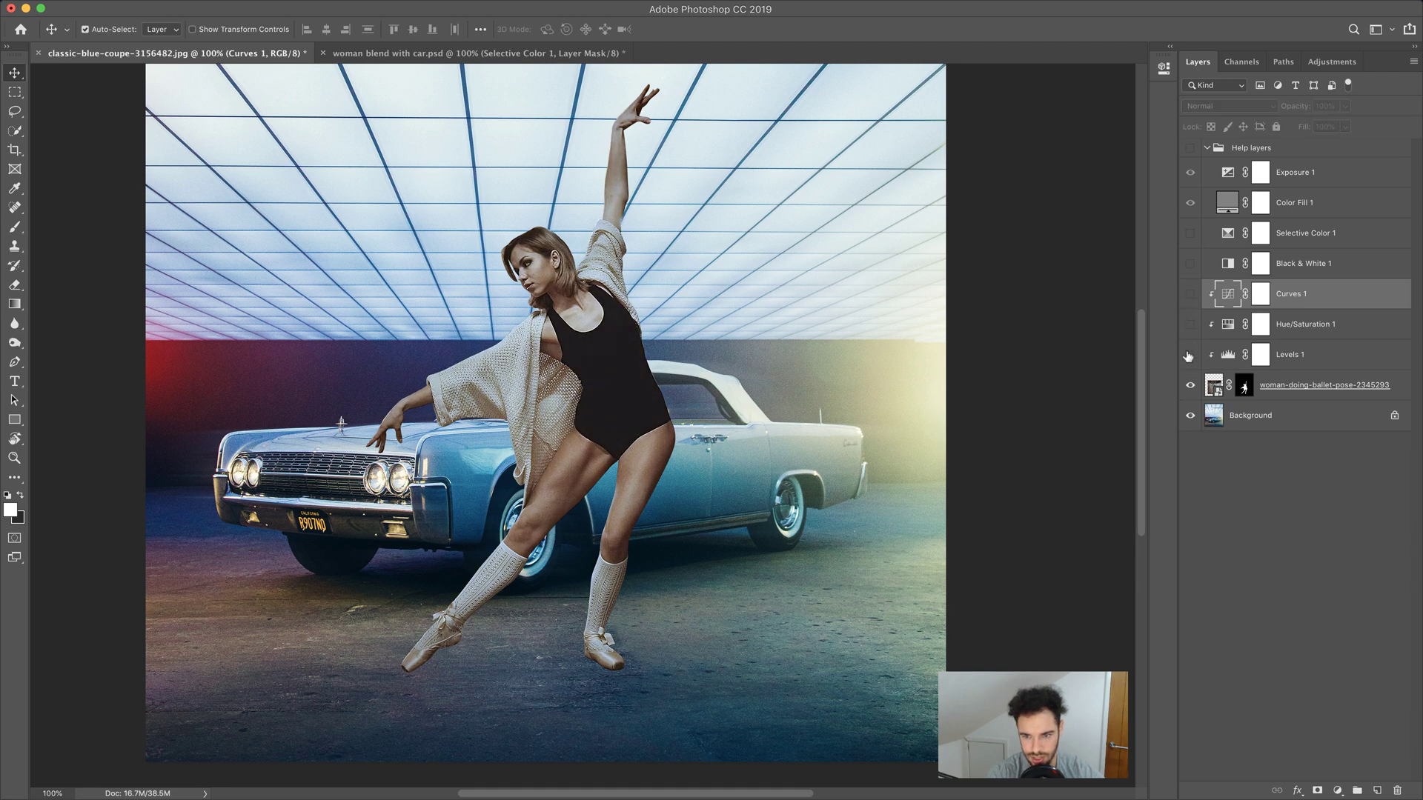
left_click(1191, 355)
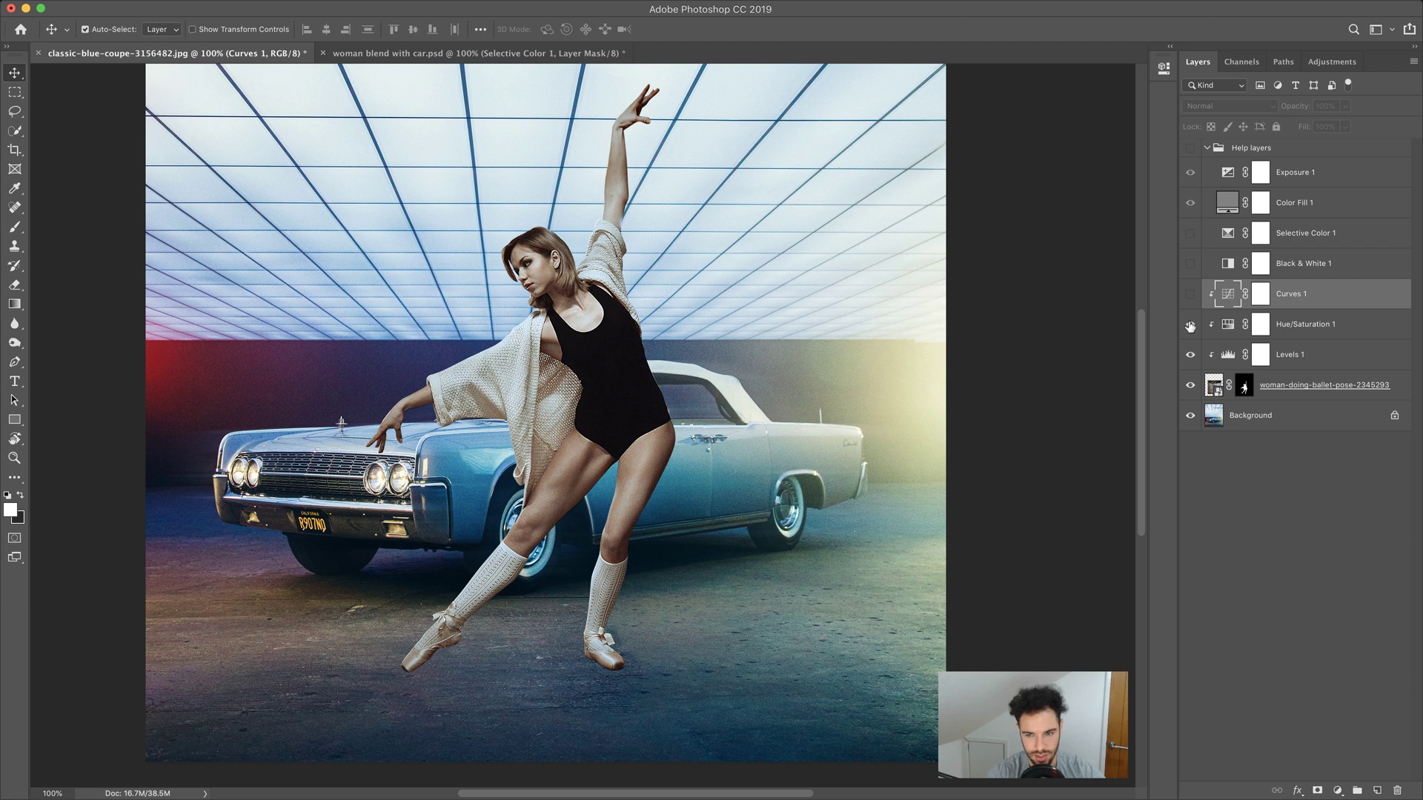
left_click(1190, 295)
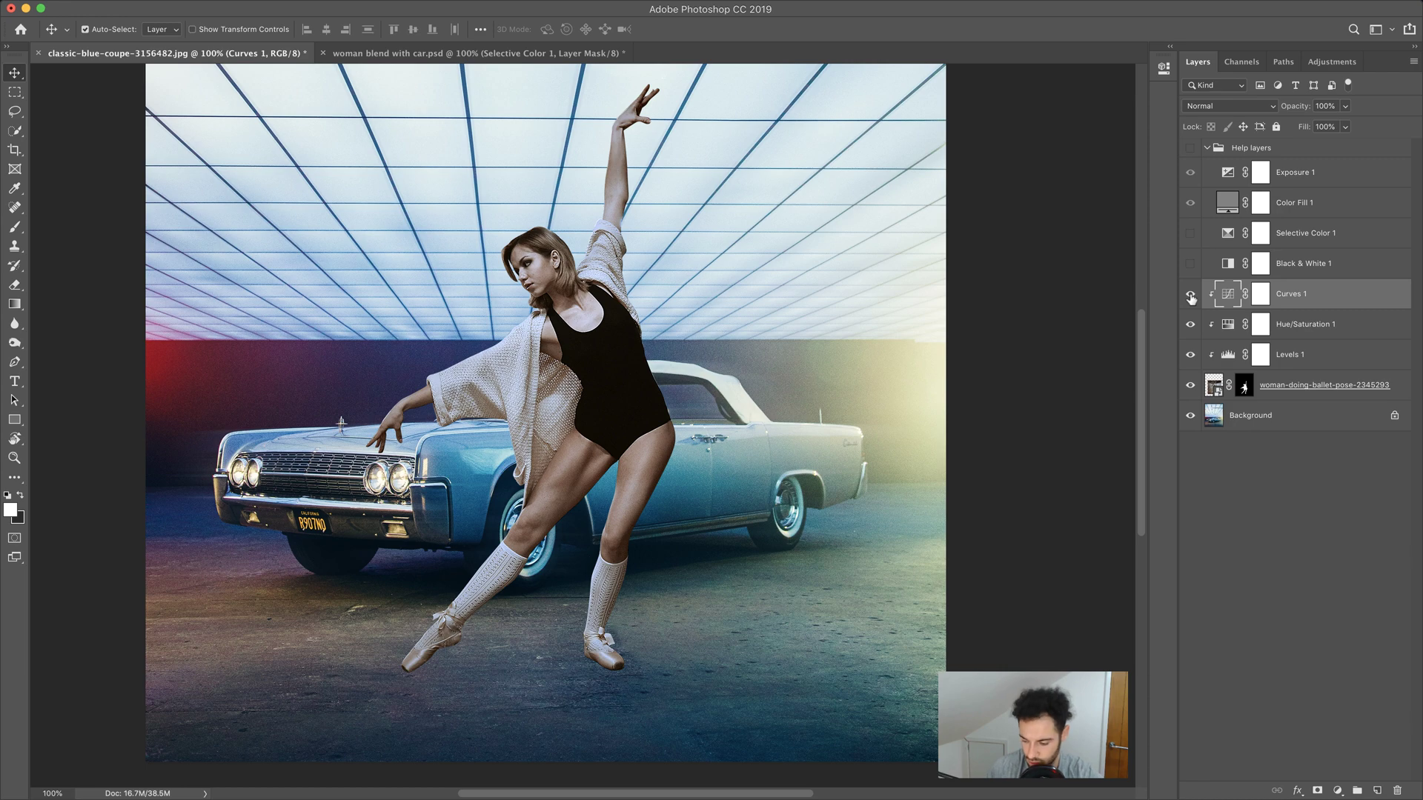
key("super+minus")
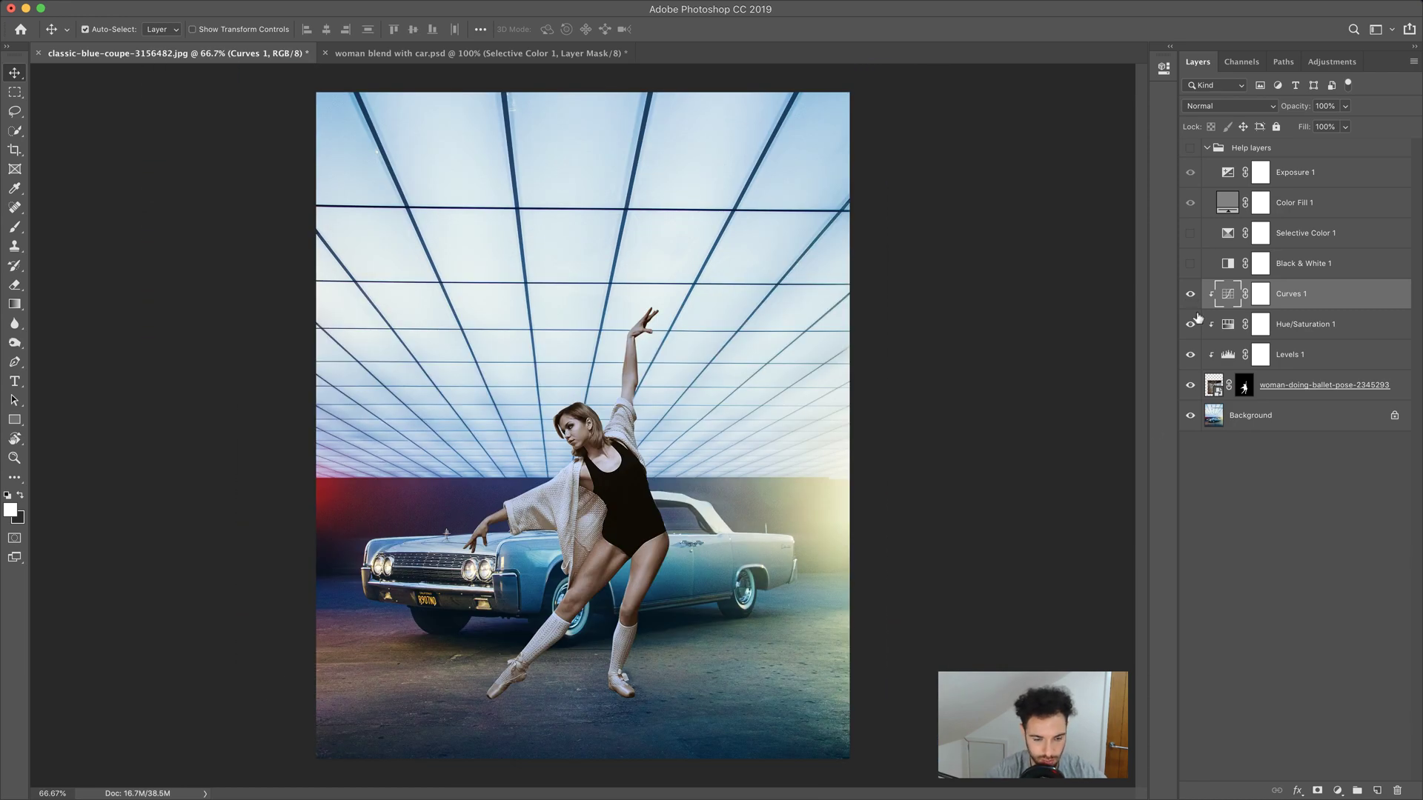